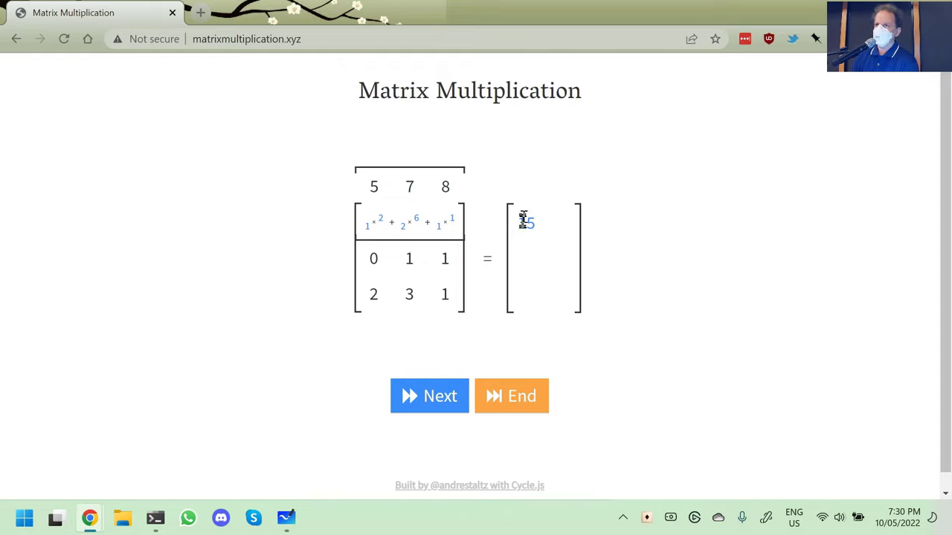
# Advance the matrix multiplication animation through the remaining row-by-column products until the full result matrix is completed.
pyautogui.click(431, 400)
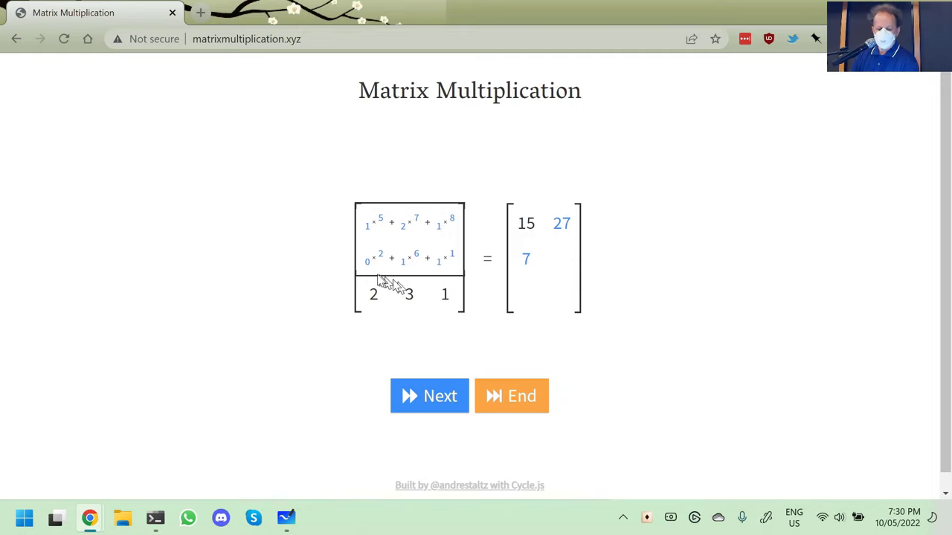
pyautogui.click(433, 388)
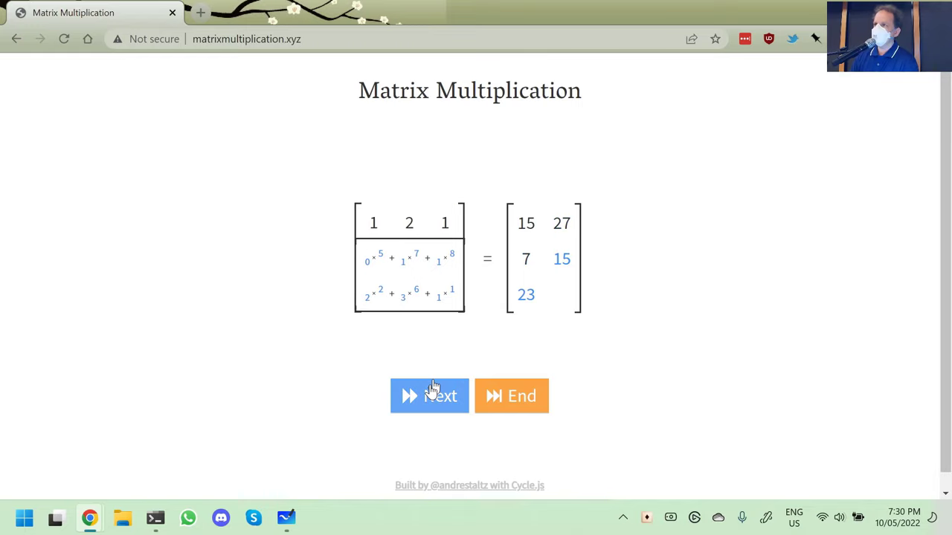
pyautogui.click(432, 389)
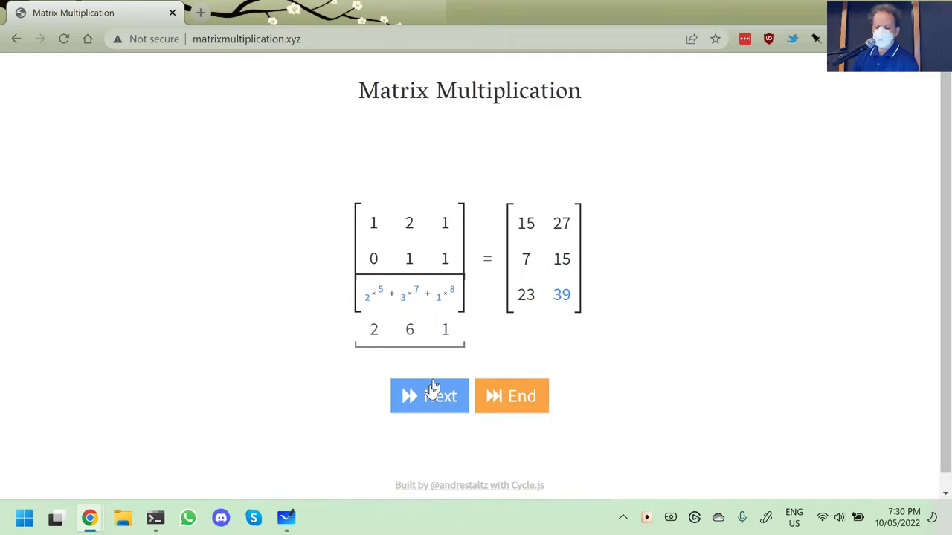
pyautogui.click(432, 388)
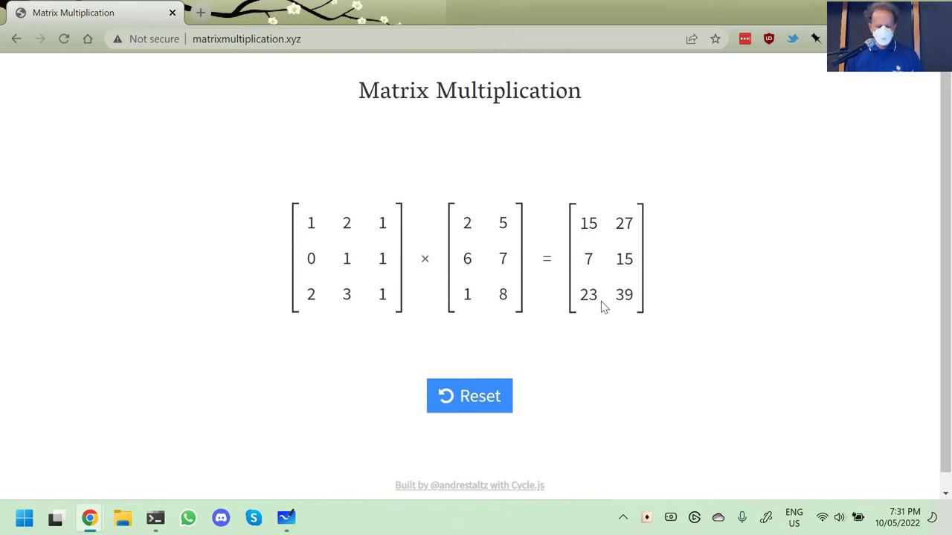
# Find Excel in the Windows search and open the recent workbook titanic.xlsx.
pyautogui.press('super+d')
pyautogui.press('super')
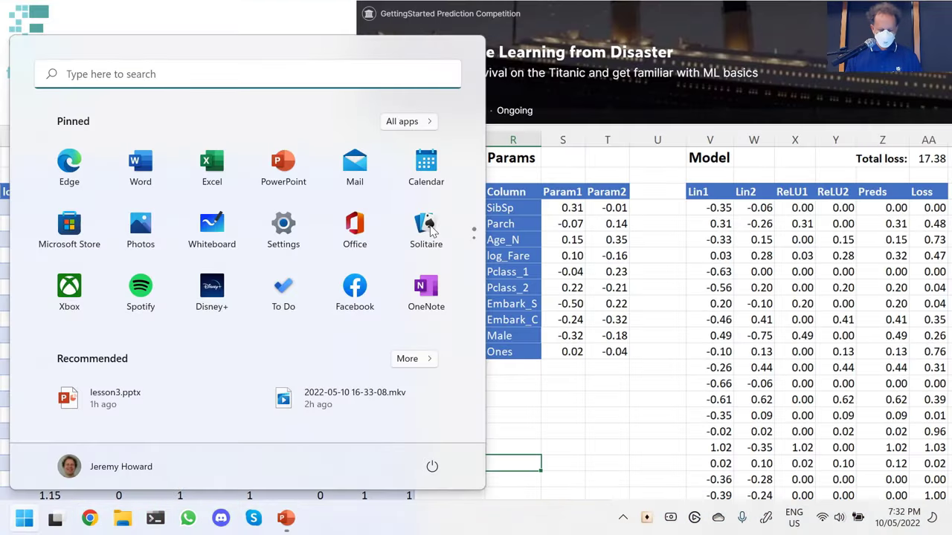
pyautogui.write('excel')
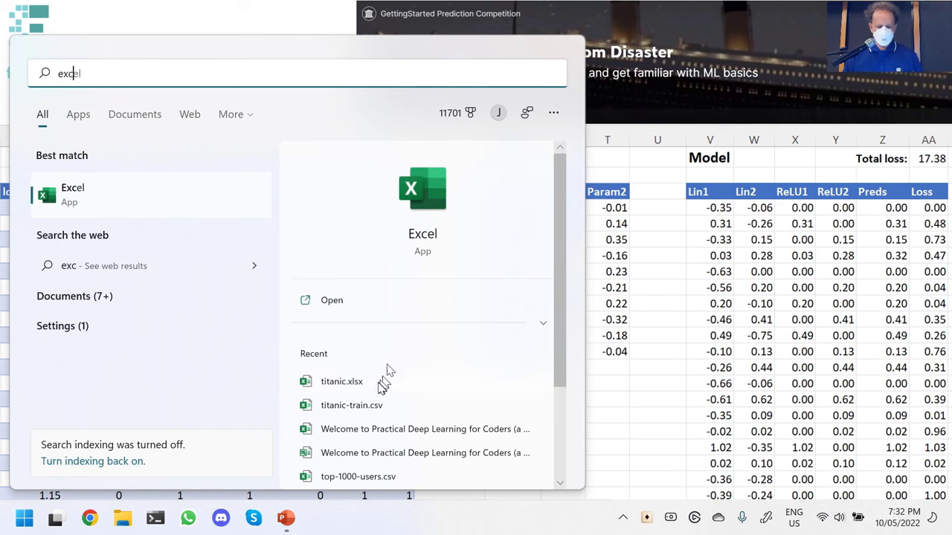
pyautogui.click(341, 384)
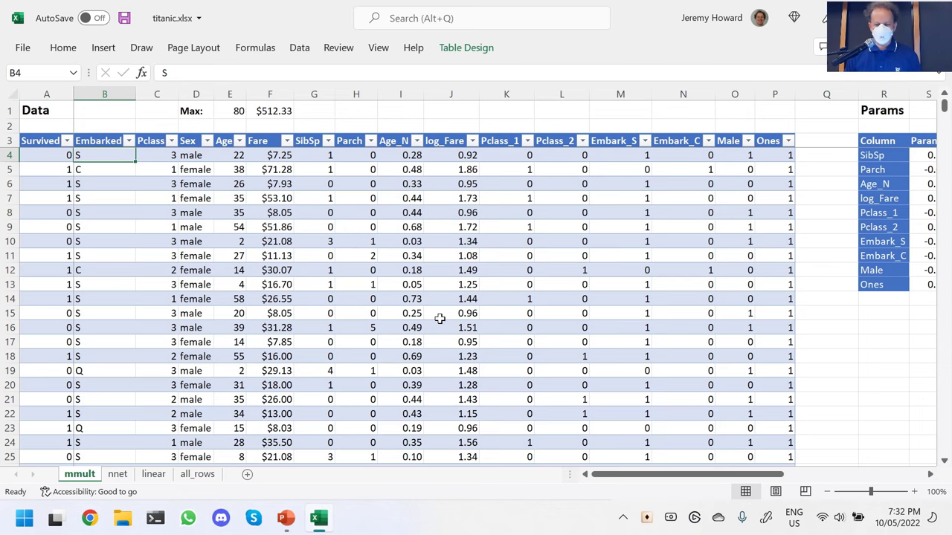
# Switch from the mmult sheet to the all_rows sheet and select its first cell.
pyautogui.click(309, 230)
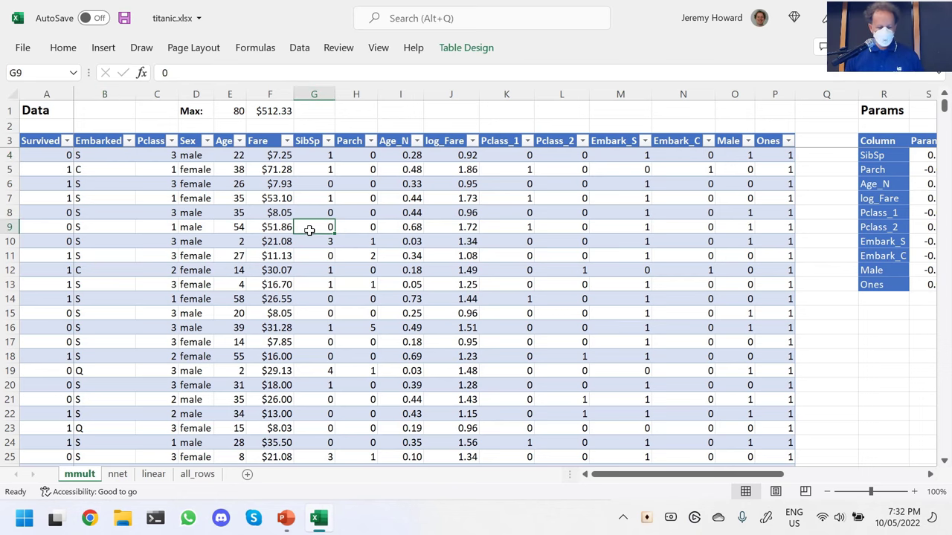
pyautogui.hotkey('ctrl', 'pagedown')
pyautogui.hotkey('ctrl', 'pagedown')
pyautogui.hotkey('ctrl', 'pagedown')
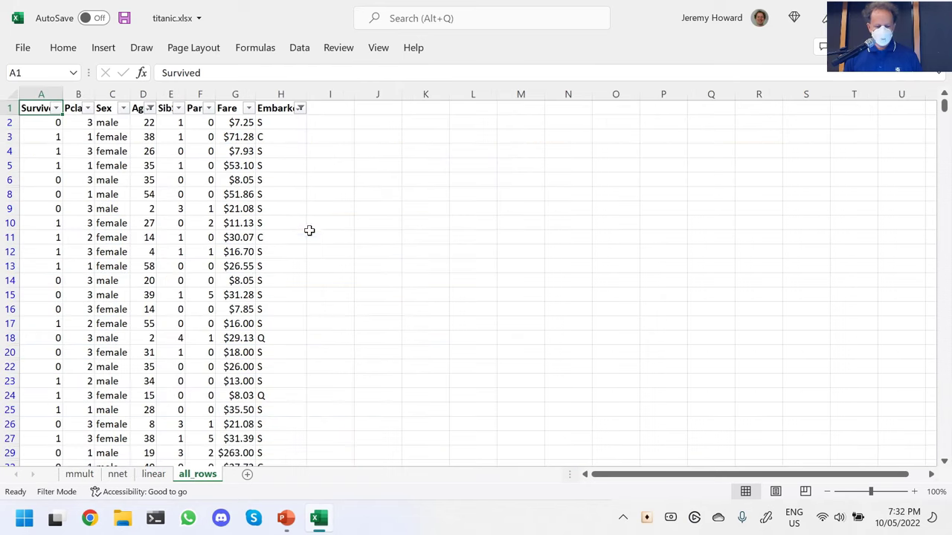
pyautogui.click(148, 223)
pyautogui.hotkey('ctrl', 'Home')
# Switch to Chrome and open Kaggle's Titanic competition page at kaggle.com/competitions/titanic/.
pyautogui.click(89, 518)
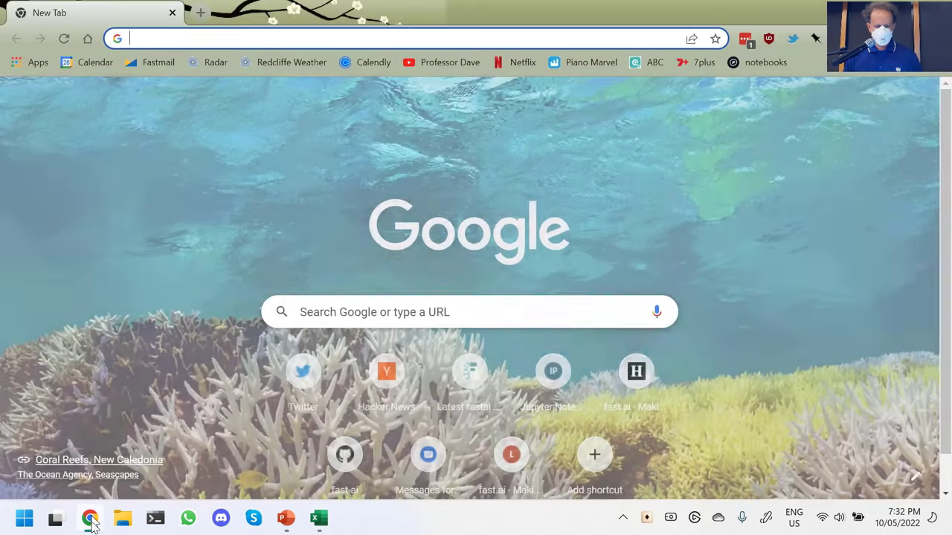
pyautogui.write('kag')
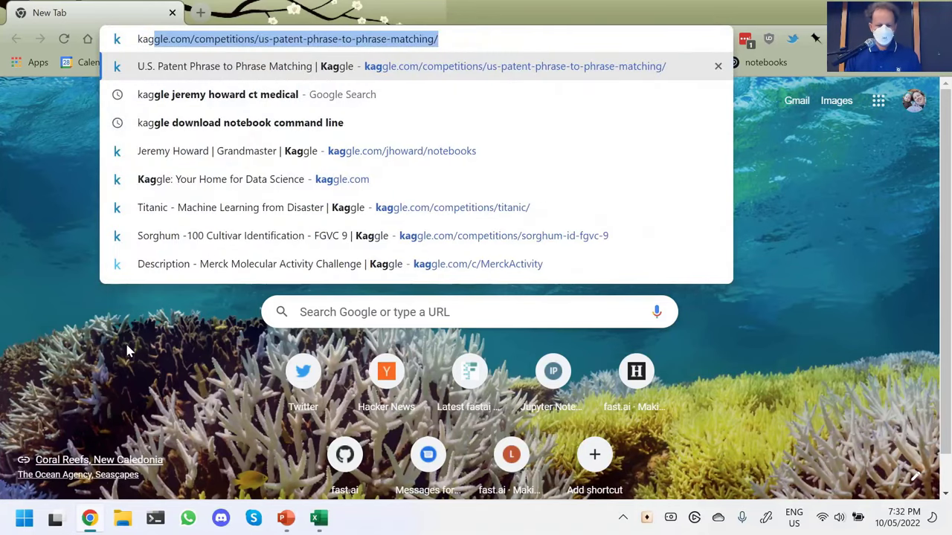
pyautogui.hotkey('ctrl', 'shift', 'Left')
pyautogui.hotkey('ctrl', 'shift', 'Left')
pyautogui.hotkey('ctrl', 'shift', 'Left')
pyautogui.hotkey('ctrl', 'shift', 'Left')
pyautogui.hotkey('ctrl', 'shift', 'Left')
pyautogui.write('ti')
pyautogui.press('Return')
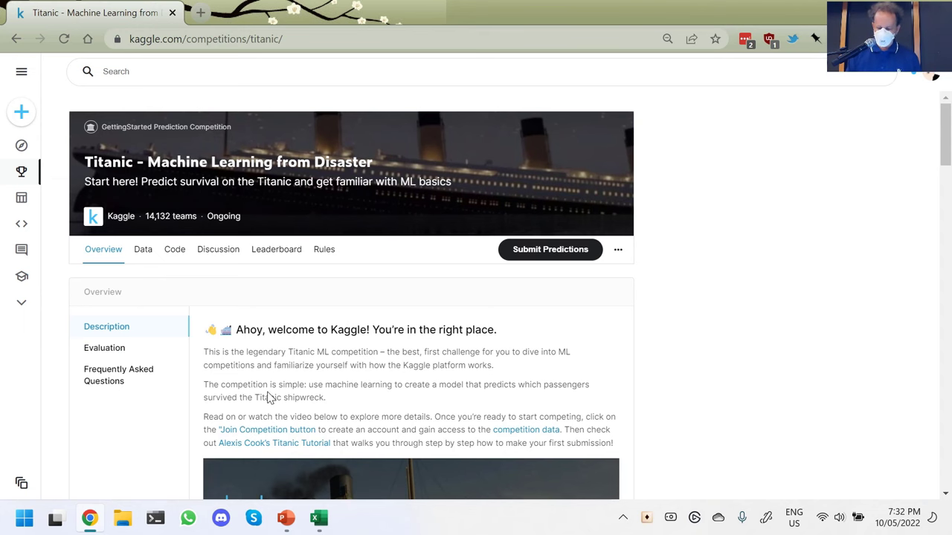
# Enlarge the page and show the preview of train.csv in the competition's data section.
pyautogui.hotkey('ctrl', '+')
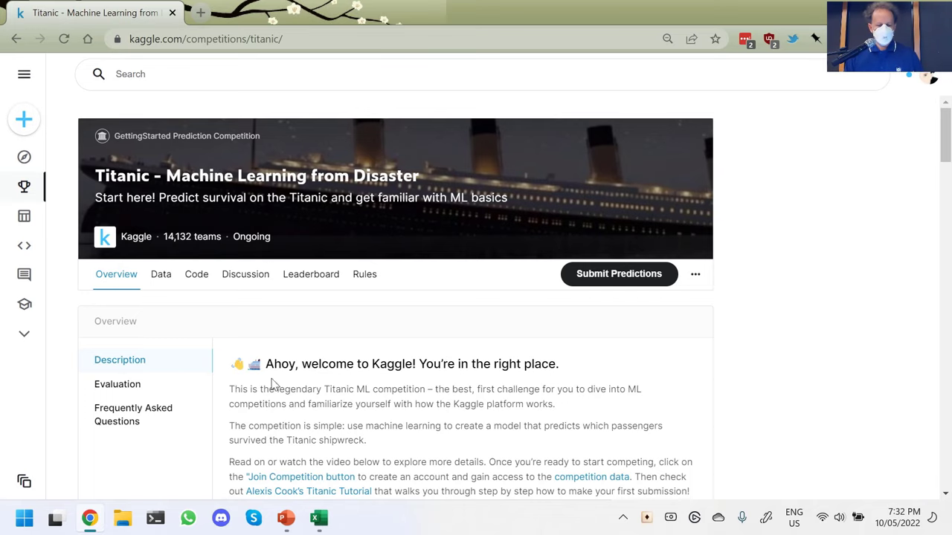
pyautogui.click(160, 281)
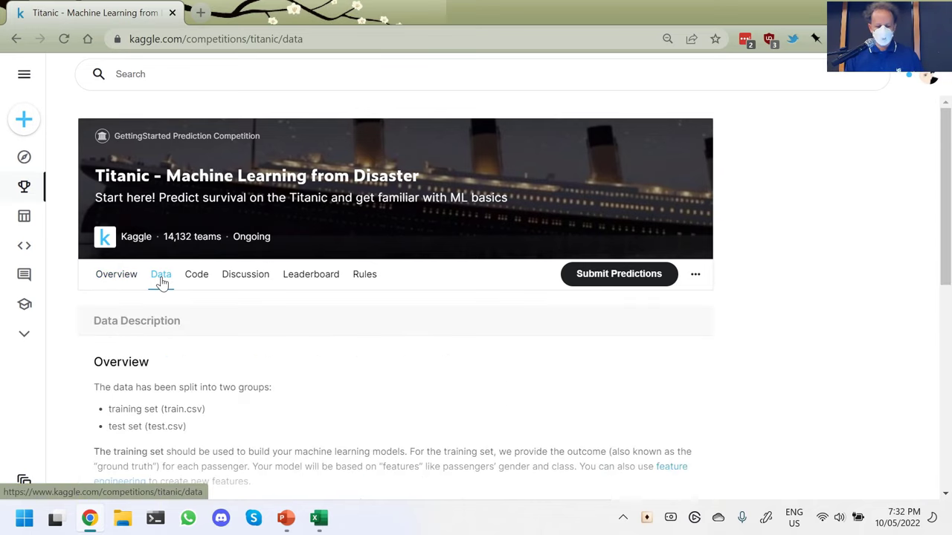
pyautogui.scroll(-3, 270, 385)
pyautogui.scroll(-4, 271, 388)
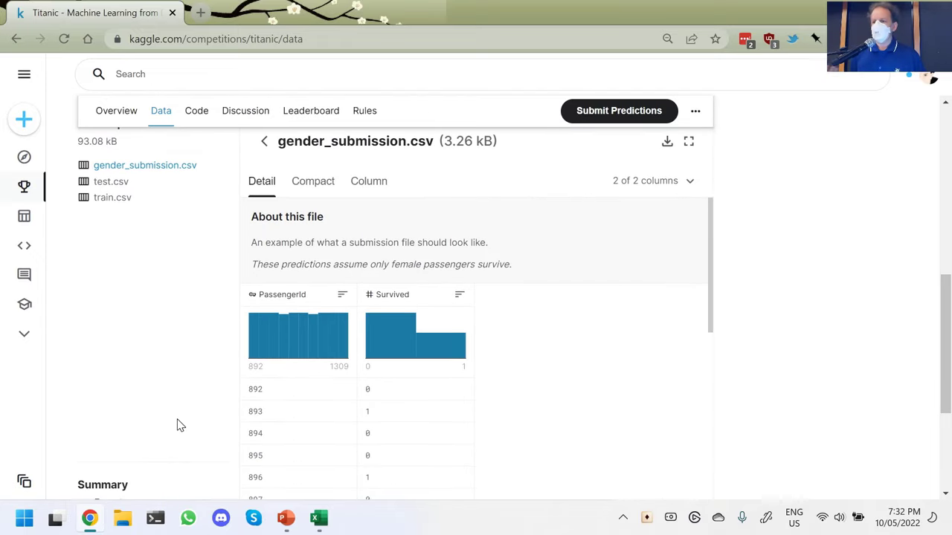
pyautogui.click(112, 198)
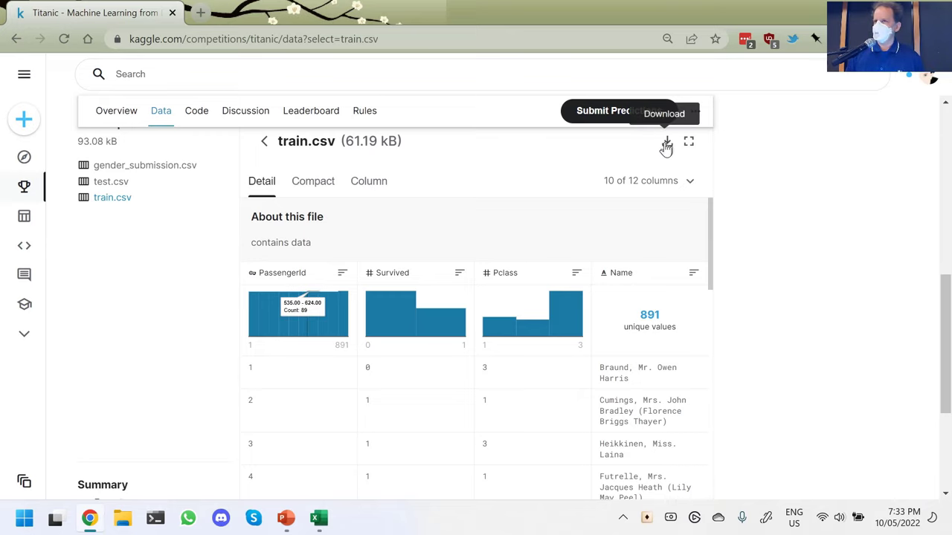
# Switch back to Excel and auto-fit the widths of columns A to H on the all_rows sheet.
pyautogui.hotkey('alt', 'Tab')
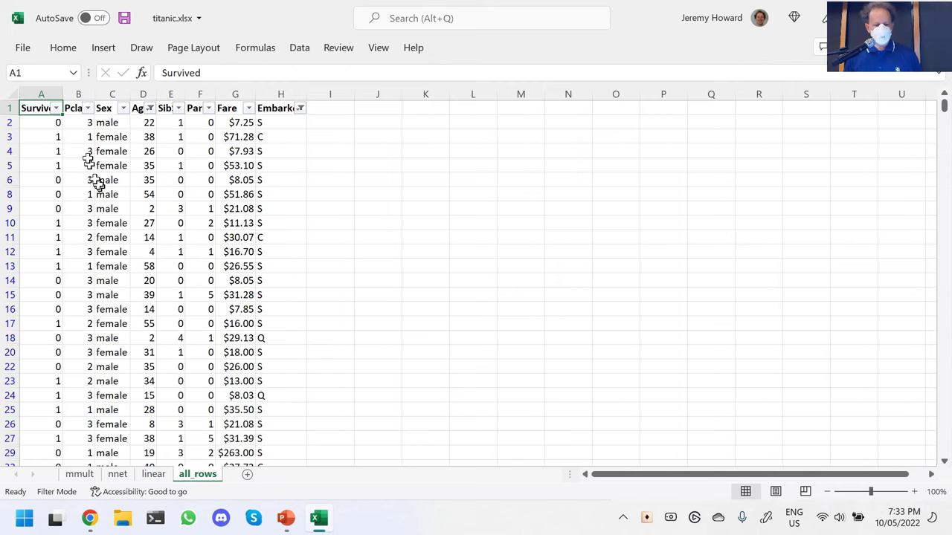
pyautogui.click(42, 94)
pyautogui.moveTo(42, 93); pyautogui.dragTo(290, 93)
pyautogui.doubleClick(255, 94)
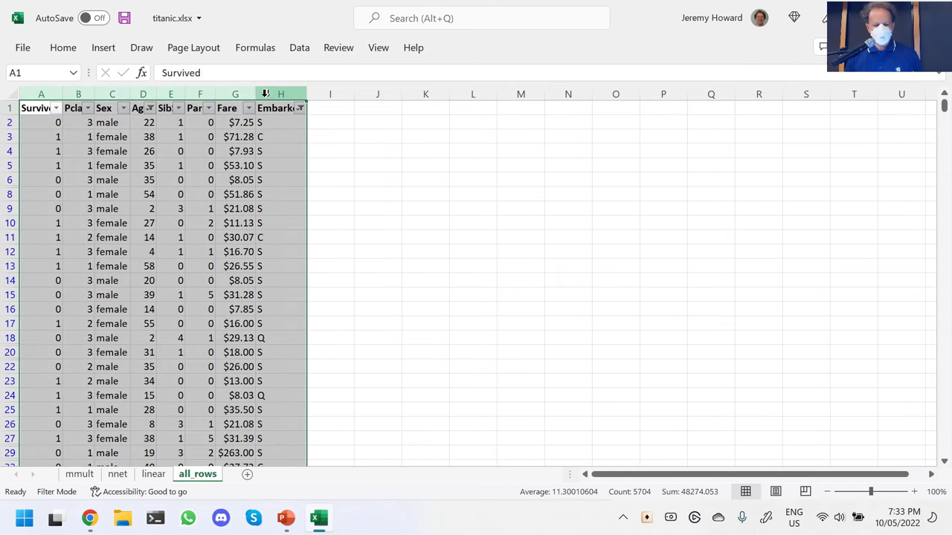
pyautogui.click(136, 194)
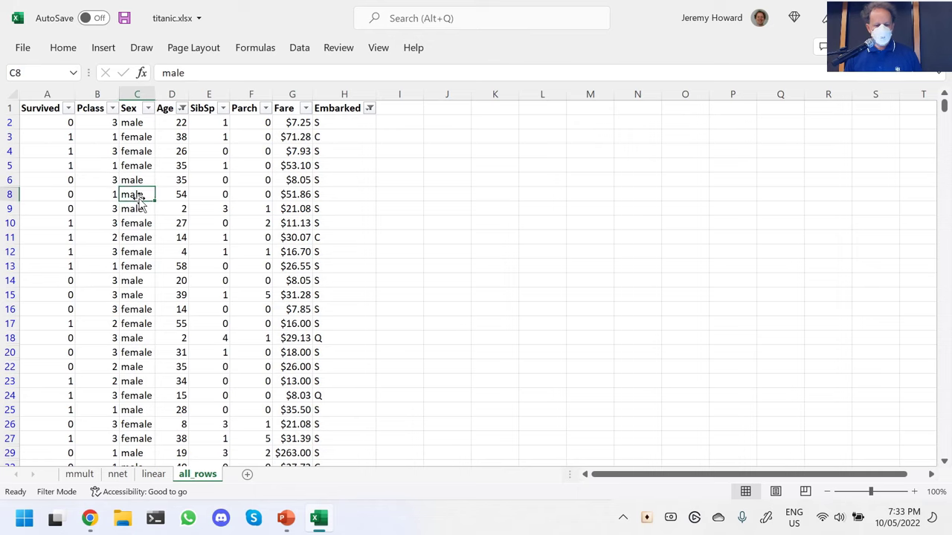
# Highlight the data of the Survived column from its first row down to the end.
pyautogui.press('Left')
pyautogui.press('Left')
pyautogui.press('Up')
pyautogui.press('Up')
pyautogui.press('Up')
pyautogui.press('Up')
pyautogui.press('Up')
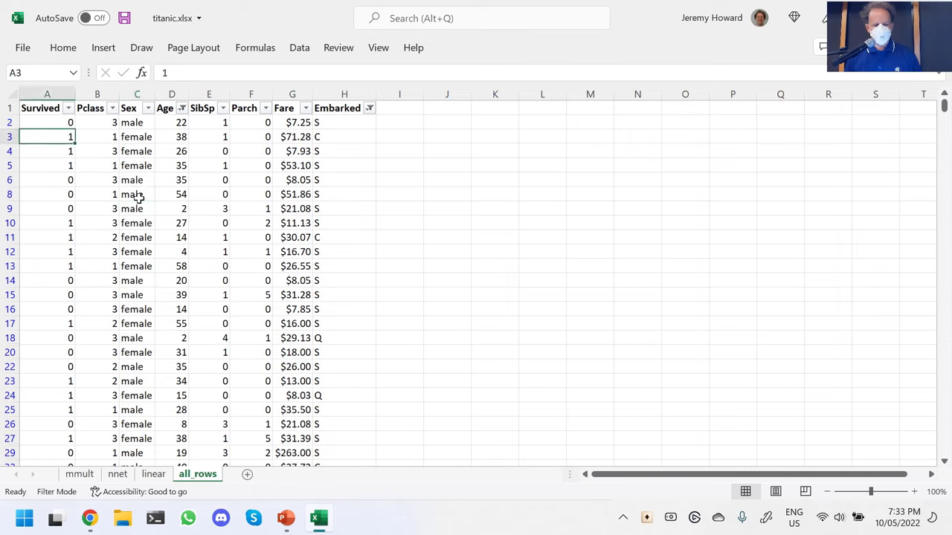
pyautogui.hotkey('ctrl', 'shift', 'Down')
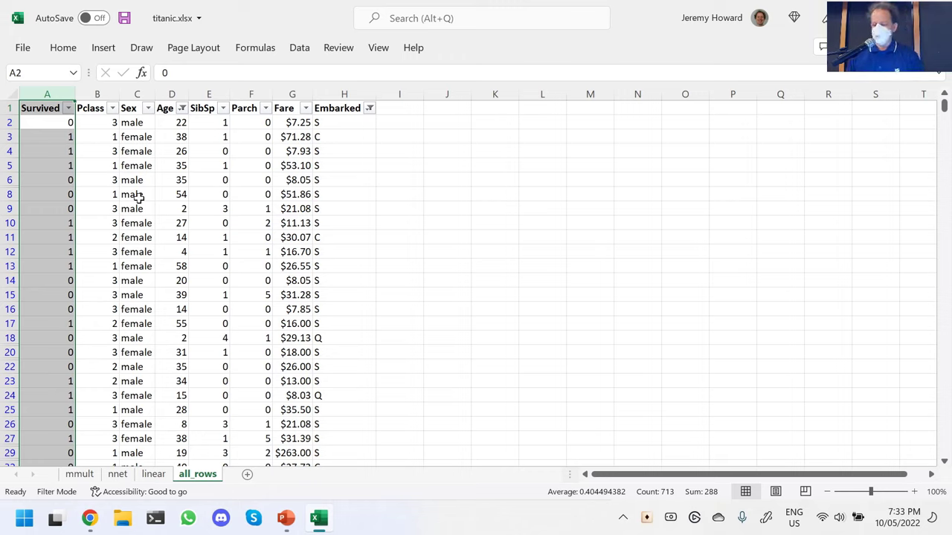
# Highlight the header cells from Pclass through Embarked in row 1, ending back on the Pclass header.
pyautogui.press('Left')
pyautogui.press('Right')
pyautogui.press('Up')
pyautogui.hotkey('ctrl', 'shift', 'Right')
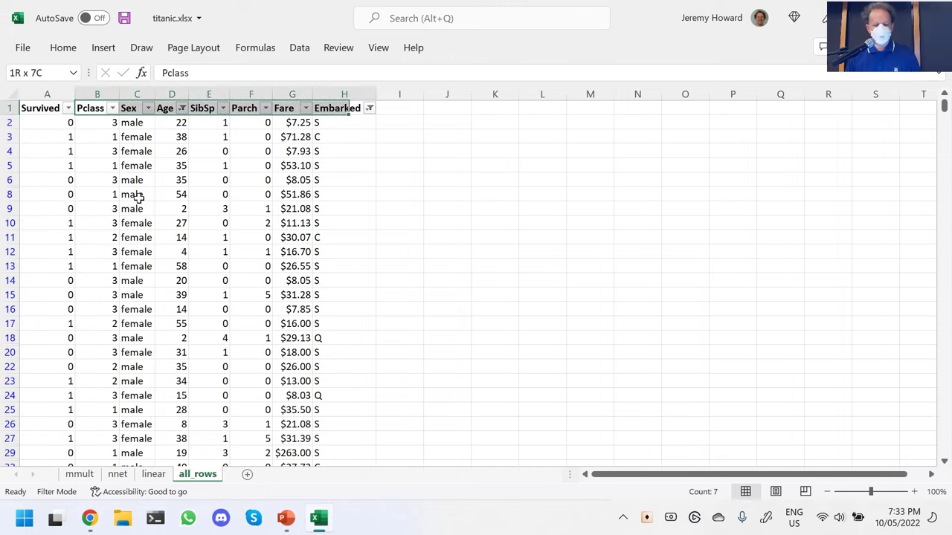
pyautogui.press('Up')
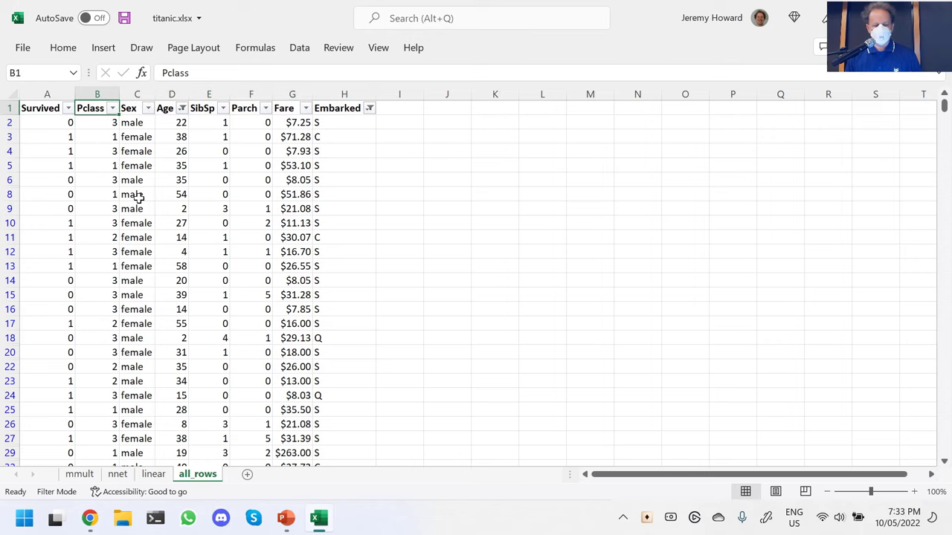
# Go through the Pclass, Sex, Age, SibSp and Parch columns one by one from their header cells.
pyautogui.hotkey('shift', 'Down')
pyautogui.hotkey('shift', 'Down')
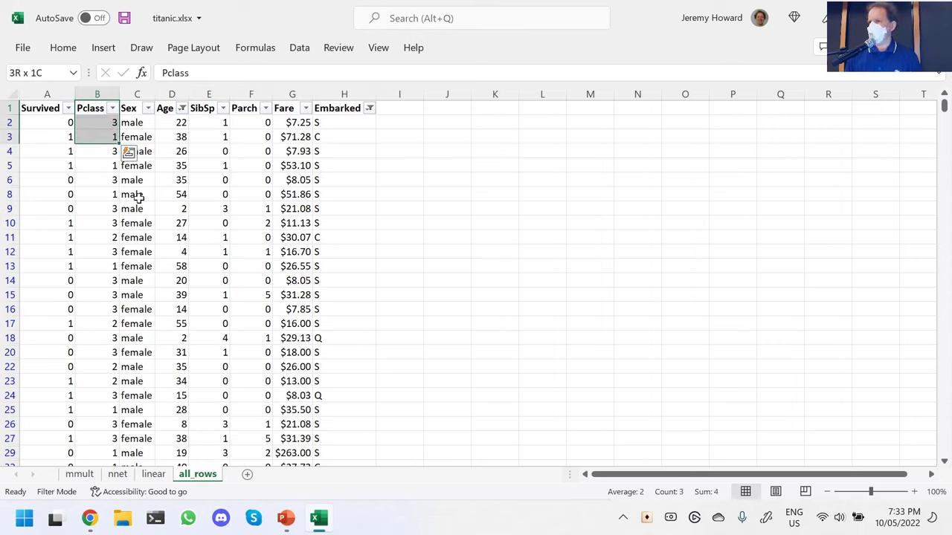
pyautogui.press('Right')
pyautogui.hotkey('shift', 'Down')
pyautogui.press('Right')
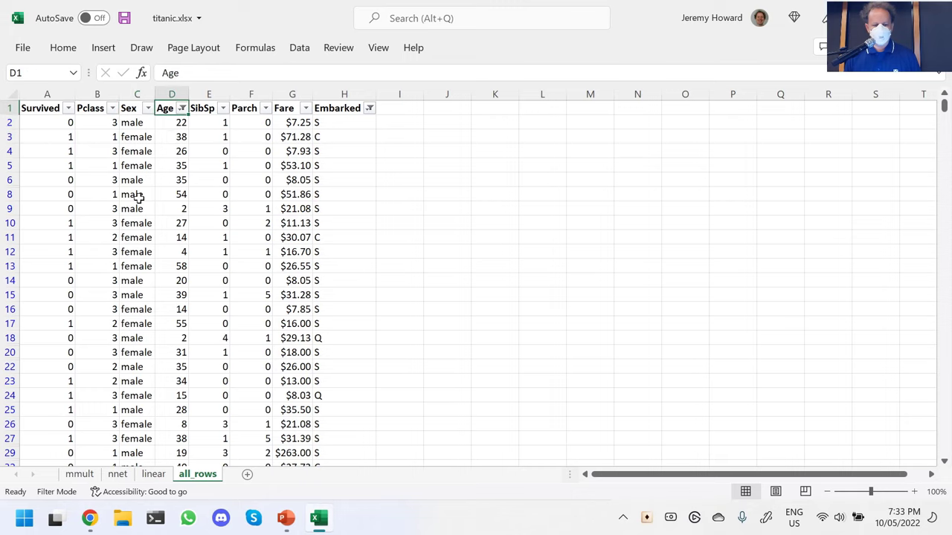
pyautogui.press('Right')
pyautogui.hotkey('shift', 'Down')
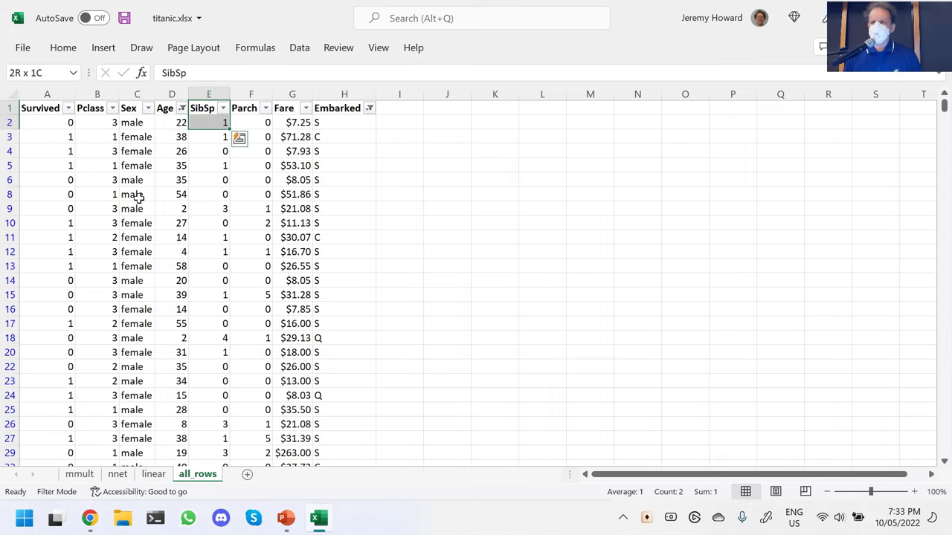
pyautogui.press('Right')
pyautogui.hotkey('shift', 'Down')
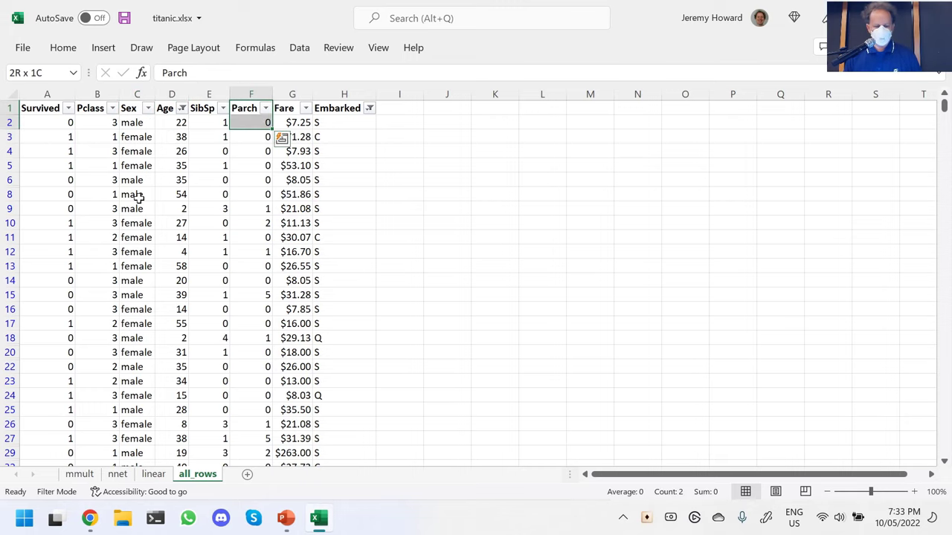
# Switch to Chrome and expand Kaggle's data description to read the sibsp and parch definitions in the Data Dictionary.
pyautogui.press('super+Tab')
pyautogui.press('Return')
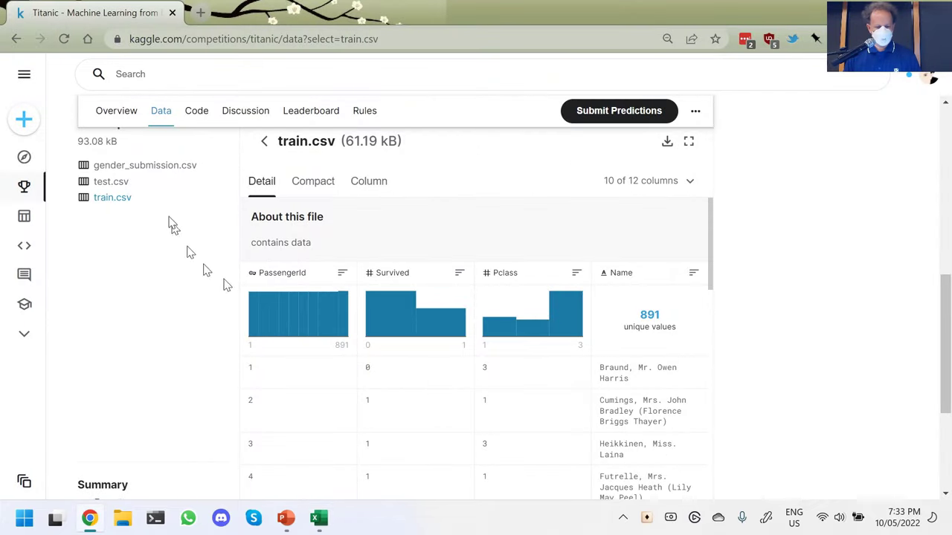
pyautogui.scroll(10, 233, 385)
pyautogui.scroll(-1, 248, 414)
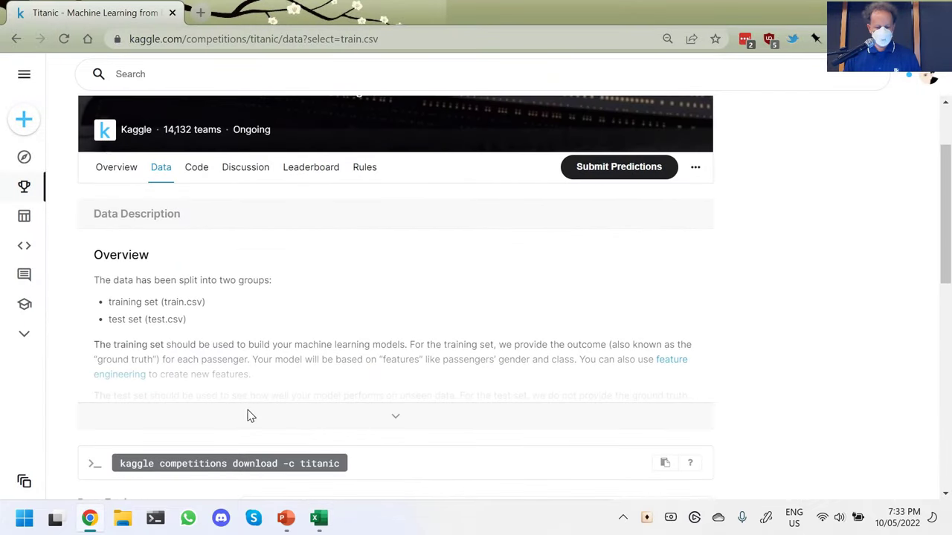
pyautogui.click(371, 418)
pyautogui.scroll(-4, 386, 353)
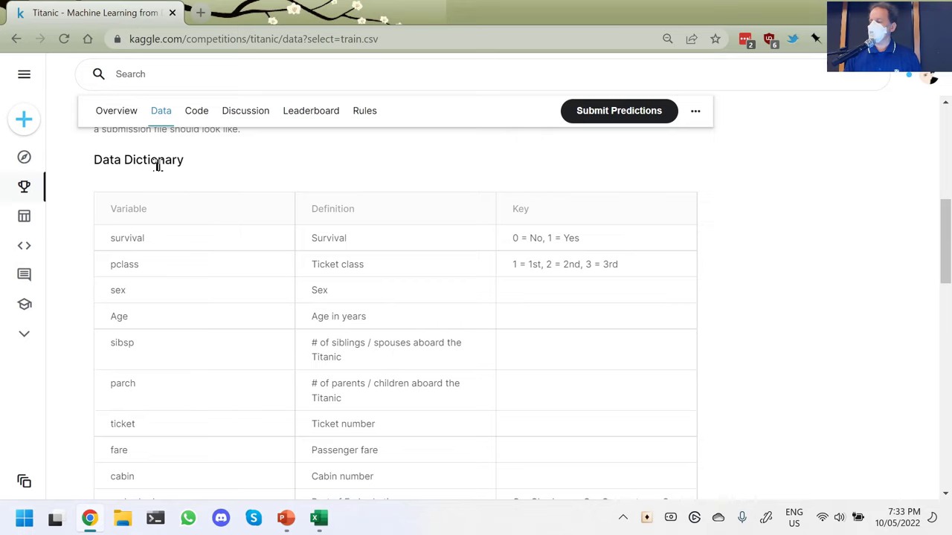
pyautogui.scroll(-1, 164, 291)
pyautogui.scroll(1, 223, 362)
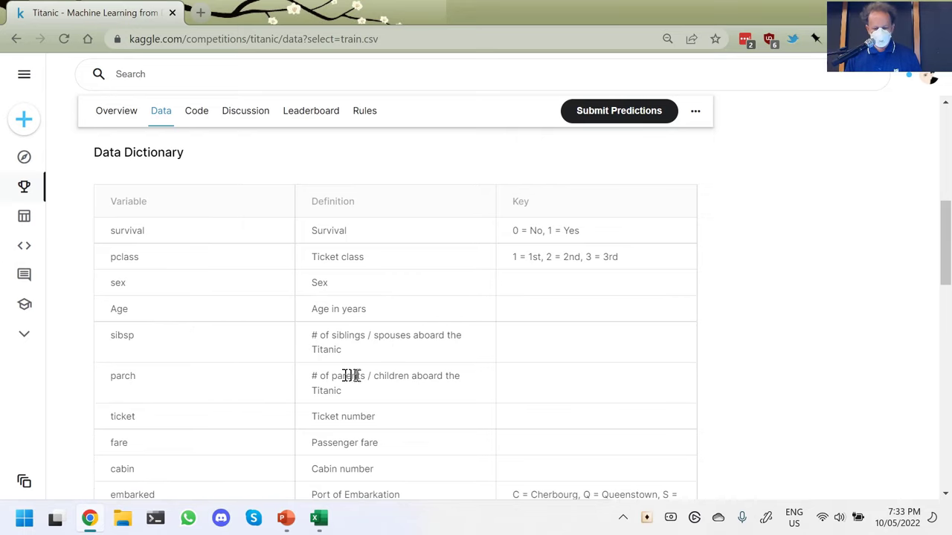
# Go through the Fare and Embarked columns in Excel, and look up the embarked codes in Kaggle's Data Dictionary.
pyautogui.hotkey('alt', 'Tab')
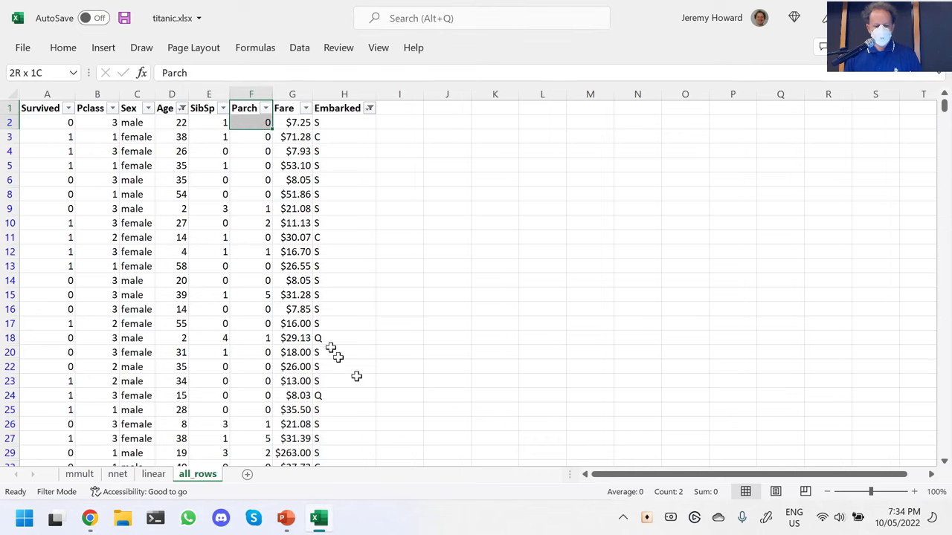
pyautogui.press('Right')
pyautogui.hotkey('shift', 'Down')
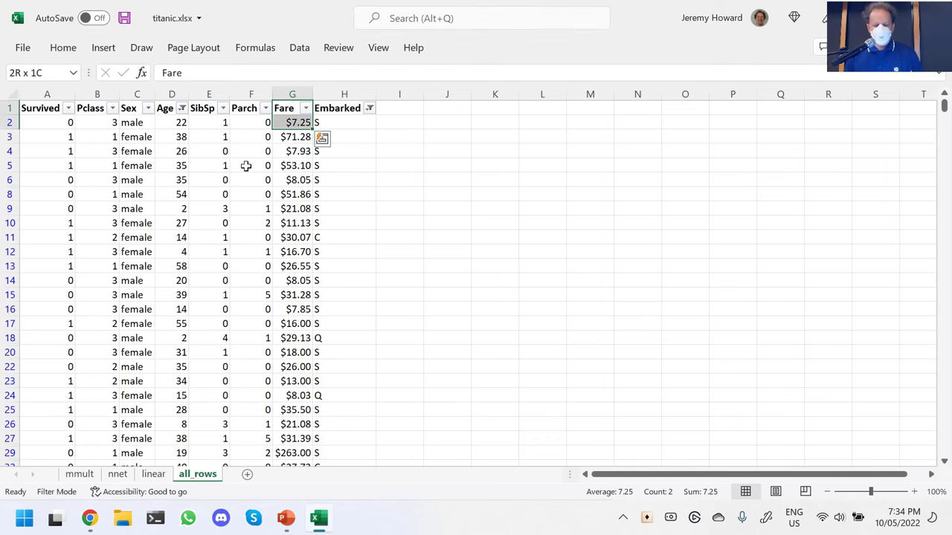
pyautogui.press('Right')
pyautogui.hotkey('shift', 'Down')
pyautogui.hotkey('alt', 'Tab')
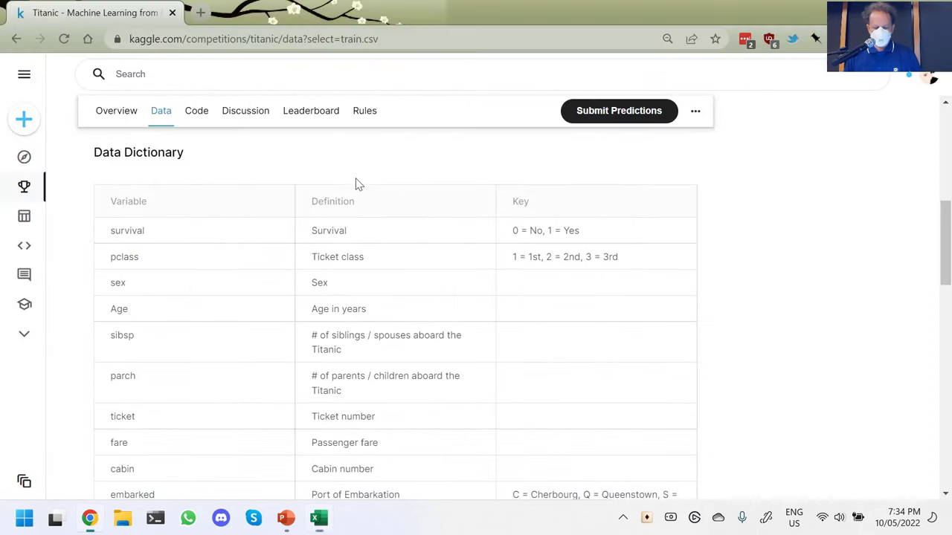
pyautogui.scroll(-1, 386, 353)
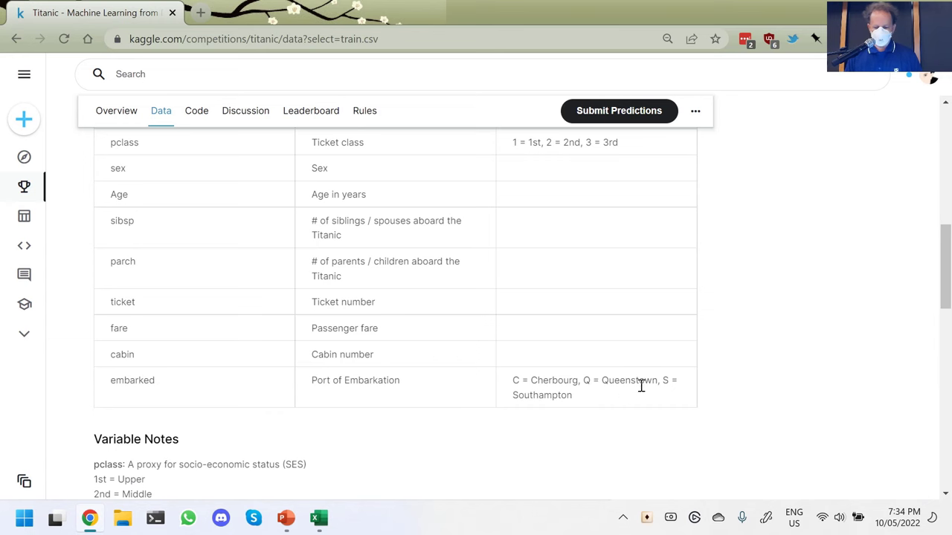
# Switch back to Excel and include blank values in the Age column's filter on the all_rows sheet.
pyautogui.hotkey('alt', 'Tab')
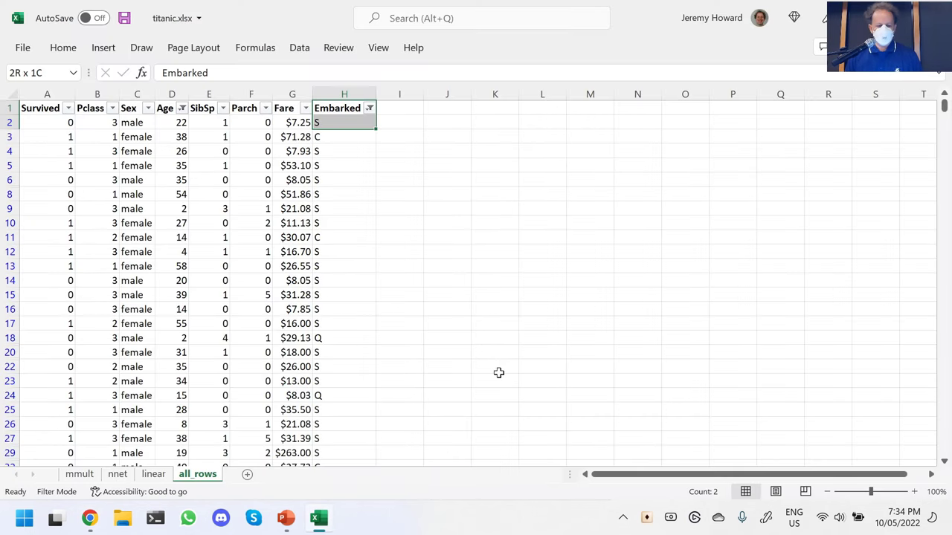
pyautogui.hotkey('ctrl', 'Home')
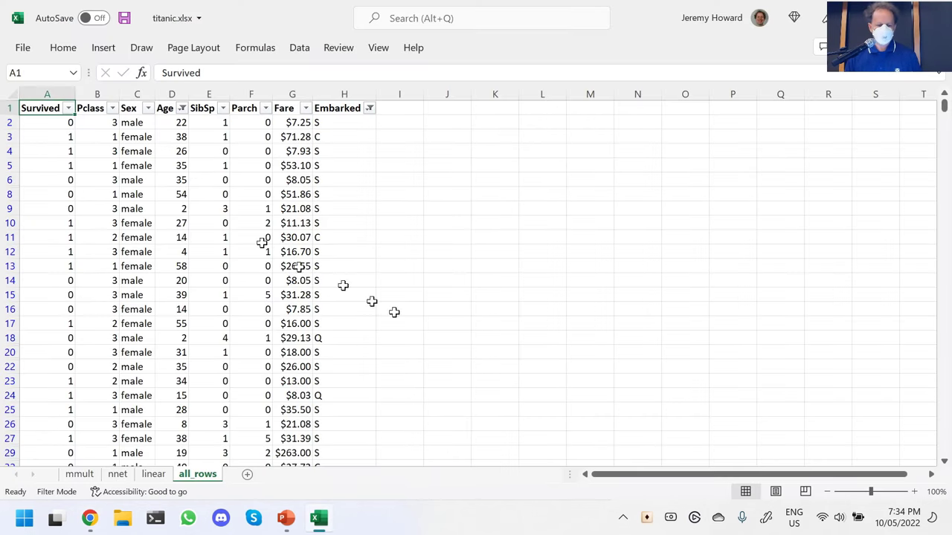
pyautogui.click(181, 110)
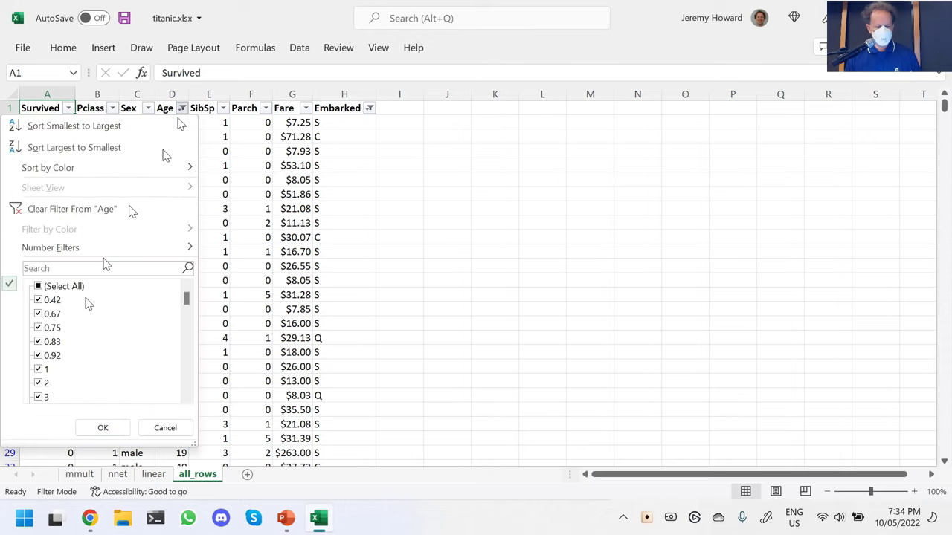
pyautogui.scroll(-10, 78, 356)
pyautogui.scroll(-10, 82, 363)
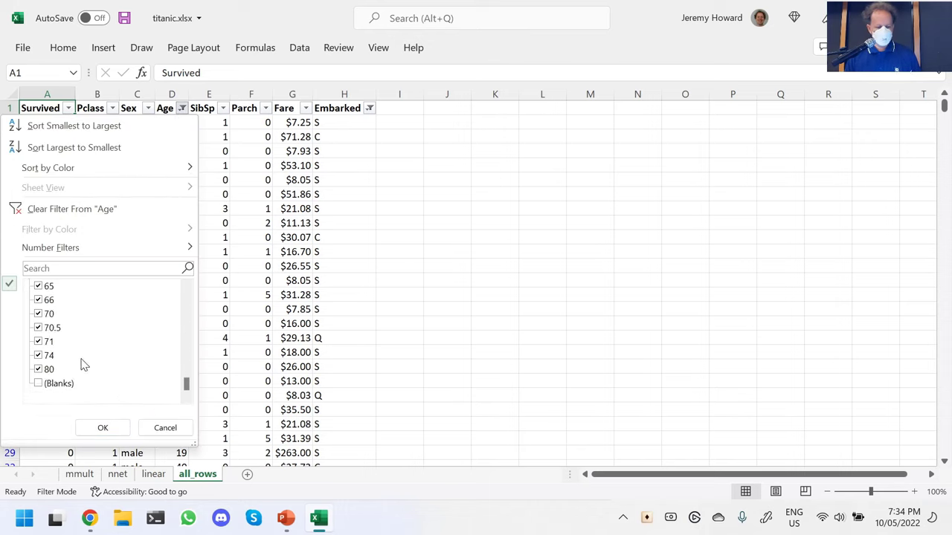
pyautogui.click(52, 384)
pyautogui.click(102, 429)
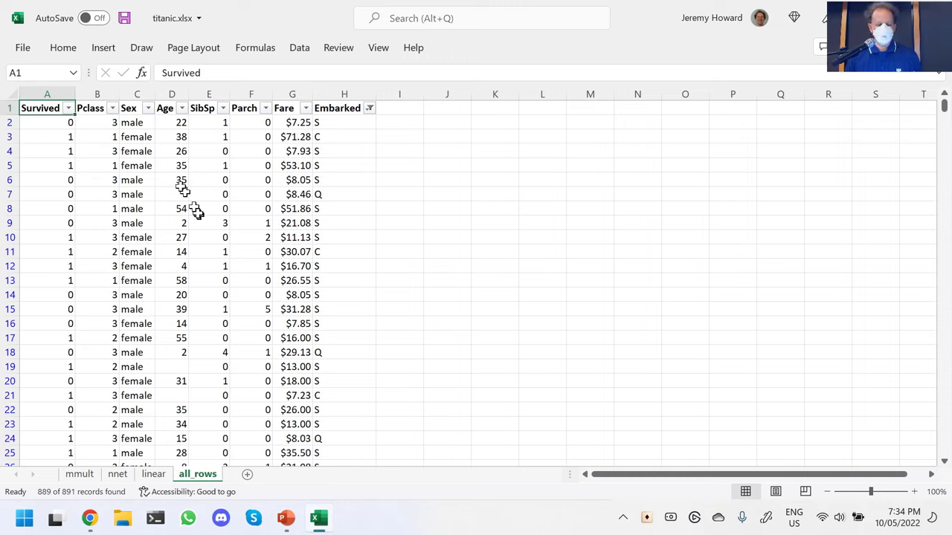
# Filter out the rows with blank values in the Age column.
pyautogui.click(181, 109)
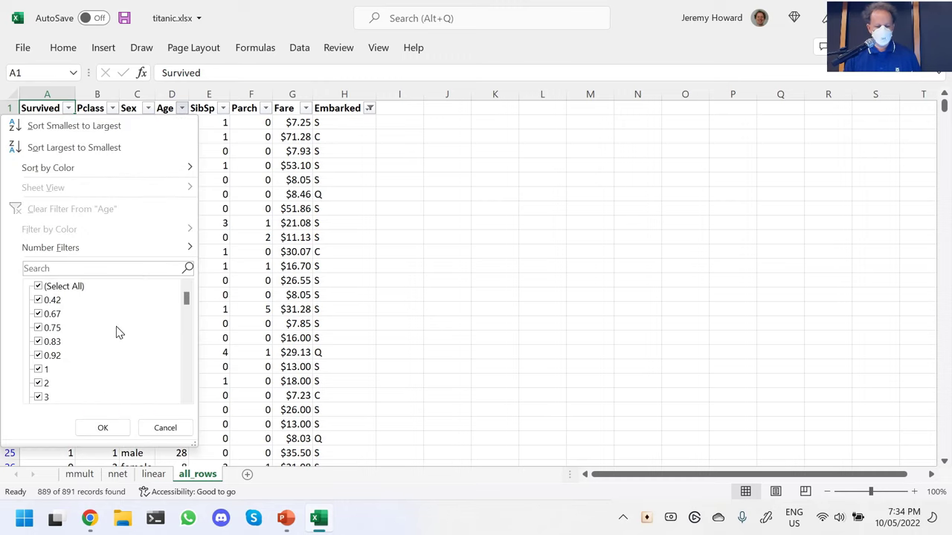
pyautogui.scroll(-10, 119, 332)
pyautogui.click(38, 384)
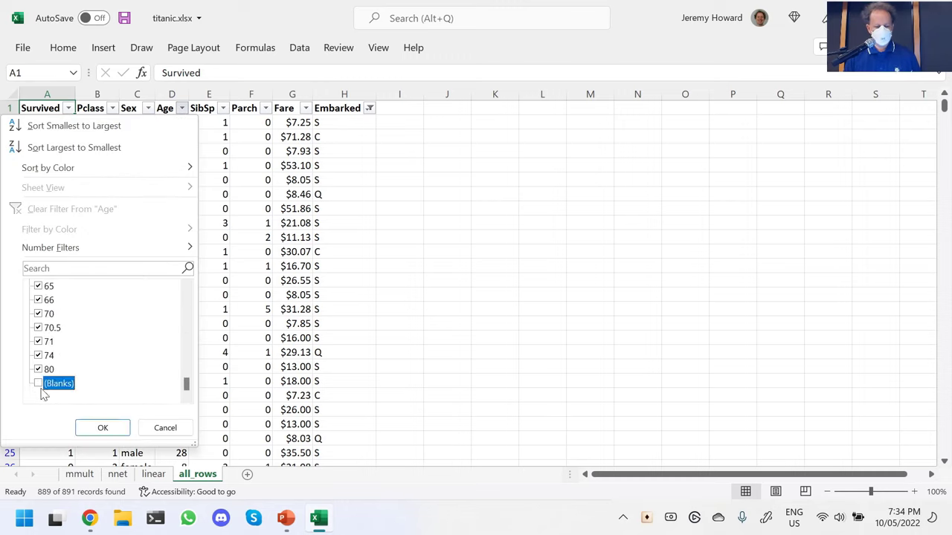
pyautogui.click(94, 428)
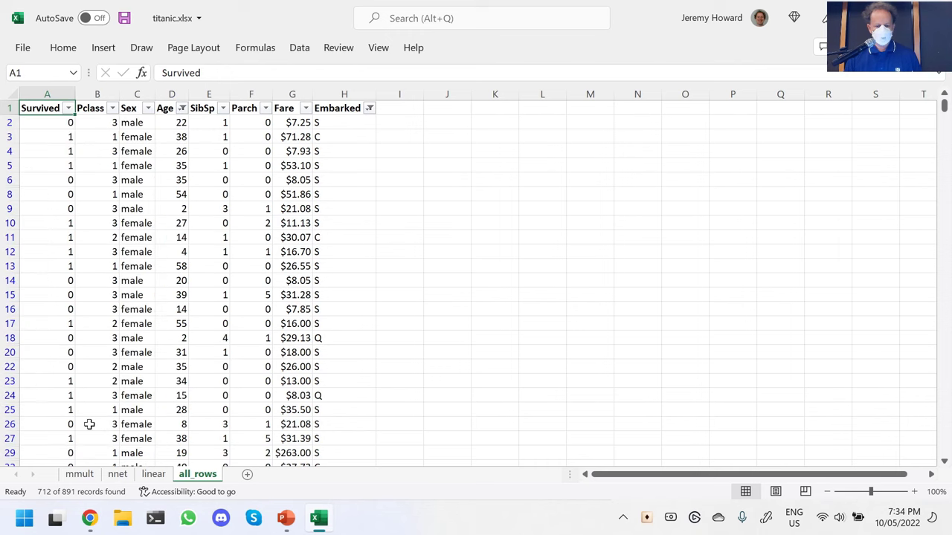
# Check the Embarked column's filter options without changing them, and jump to the end of the data and back to A1.
pyautogui.click(369, 108)
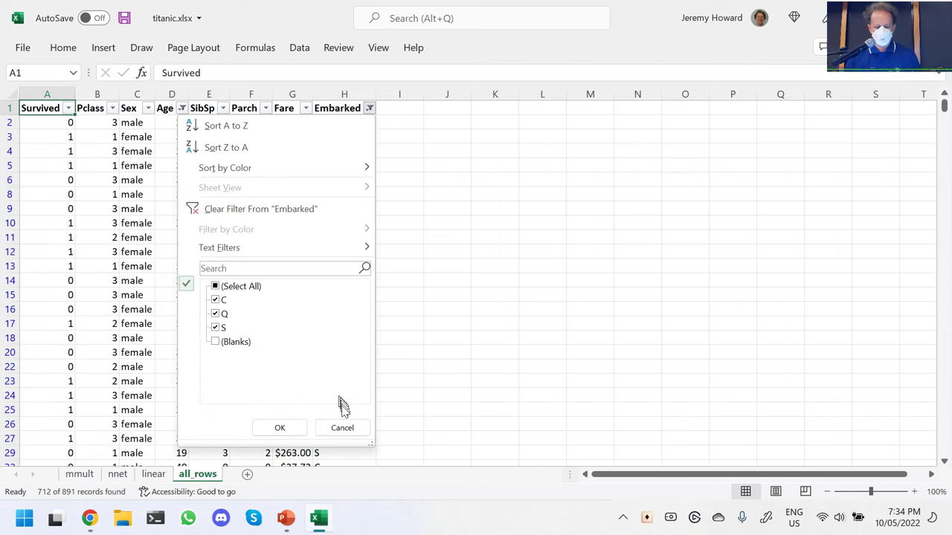
pyautogui.click(342, 428)
pyautogui.click(239, 336)
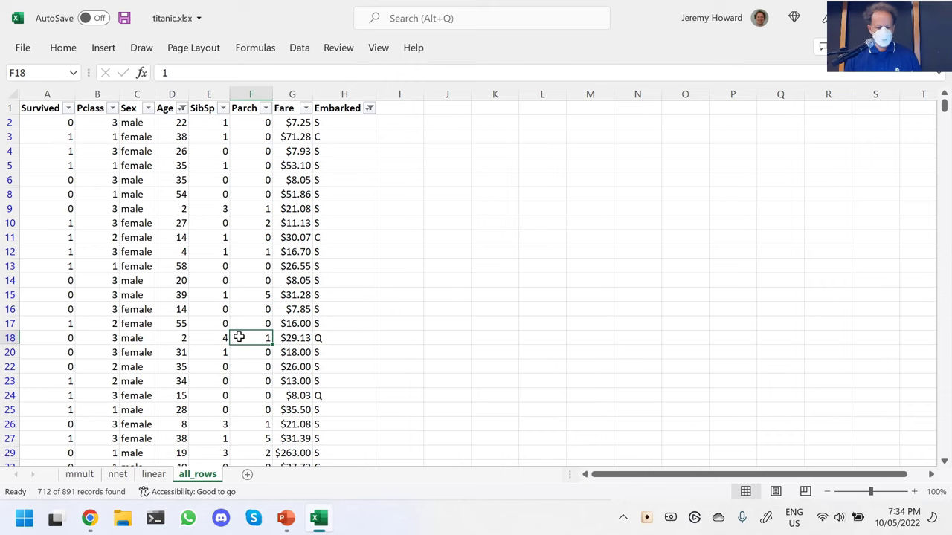
pyautogui.hotkey('ctrl', 'Down')
pyautogui.hotkey('ctrl', 'Home')
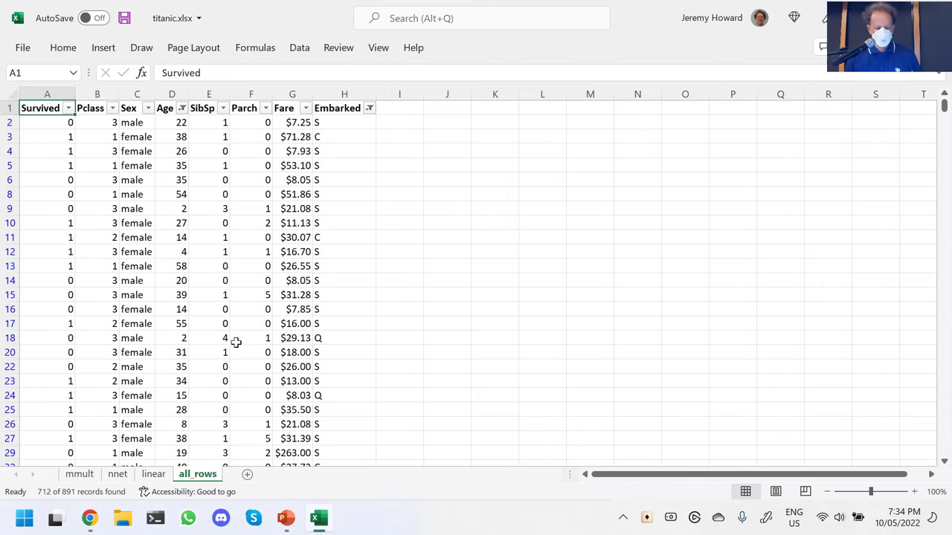
# Open the linear sheet and highlight the header cells from Survived through Parch in row 3.
pyautogui.click(153, 474)
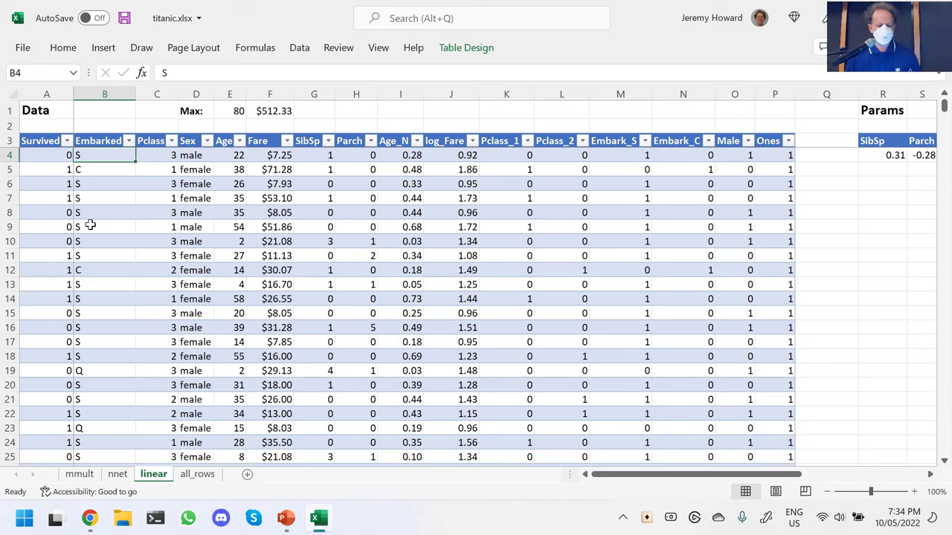
pyautogui.press('Up')
pyautogui.press('Left')
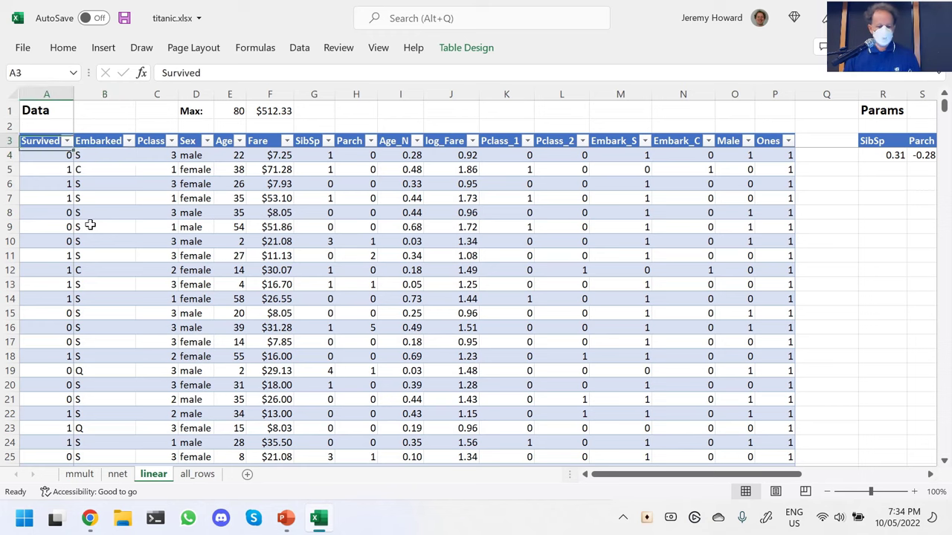
pyautogui.hotkey('shift', 'Right')
pyautogui.hotkey('shift', 'Right')
pyautogui.hotkey('shift', 'Right')
pyautogui.hotkey('shift', 'Right')
pyautogui.hotkey('shift', 'Right')
pyautogui.hotkey('shift', 'Right')
pyautogui.hotkey('shift', 'Right')
pyautogui.hotkey('shift', 'Right')
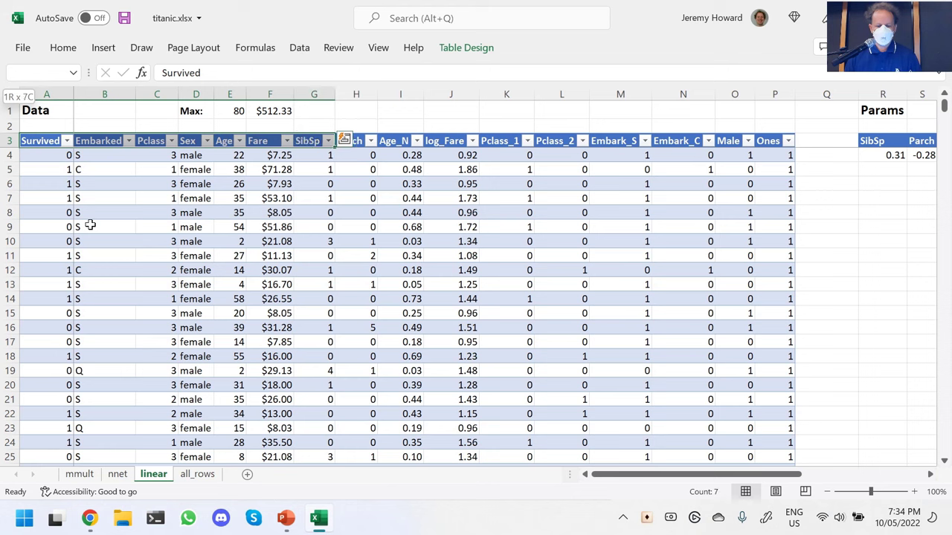
pyautogui.hotkey('shift', 'Left')
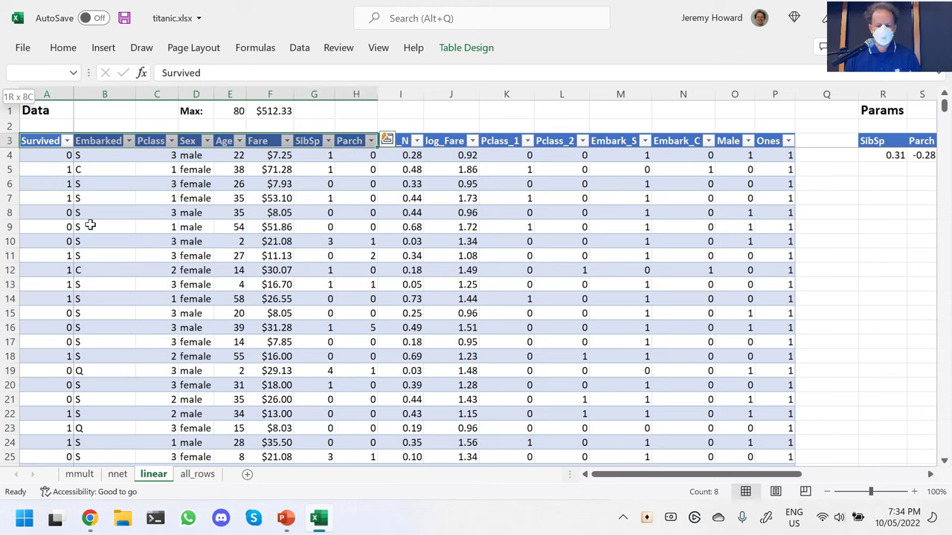
# Extend the header selection down to row 17, open Quick Analysis and dismiss it by selecting the Age_N cell I11.
pyautogui.hotkey('shift', 'Down')
pyautogui.hotkey('shift', 'Down')
pyautogui.hotkey('shift', 'Down')
pyautogui.hotkey('shift', 'Down')
pyautogui.hotkey('shift', 'Down')
pyautogui.hotkey('shift', 'Down')
pyautogui.hotkey('shift', 'Down')
pyautogui.hotkey('shift', 'Down')
pyautogui.hotkey('shift', 'Down')
pyautogui.hotkey('shift', 'Down')
pyautogui.hotkey('shift', 'Down')
pyautogui.hotkey('shift', 'Down')
pyautogui.hotkey('shift', 'Down')
pyautogui.hotkey('shift', 'Down')
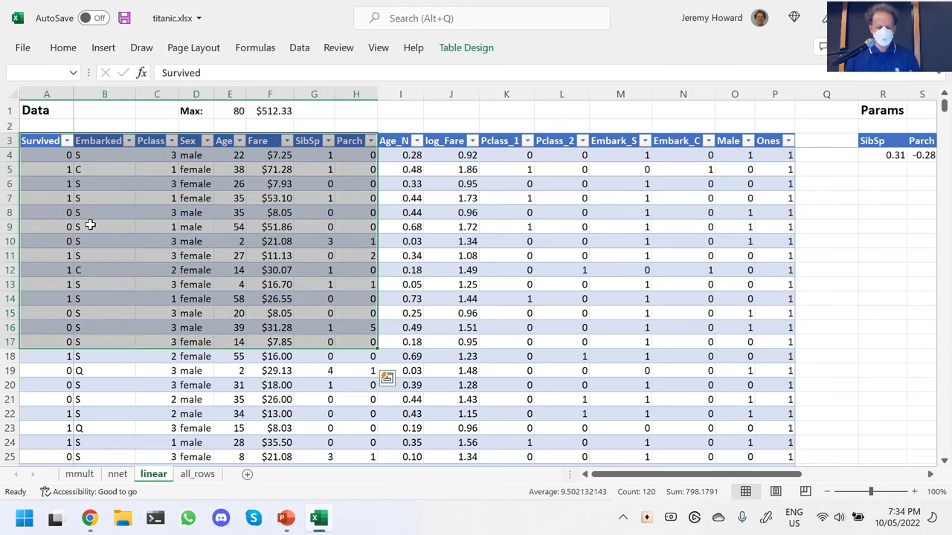
pyautogui.hotkey('ctrl', 'q')
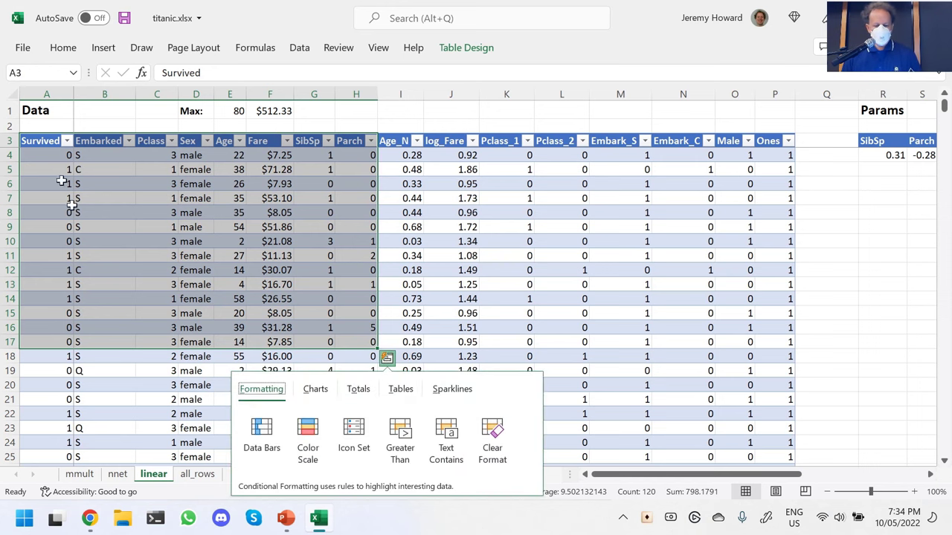
pyautogui.click(421, 255)
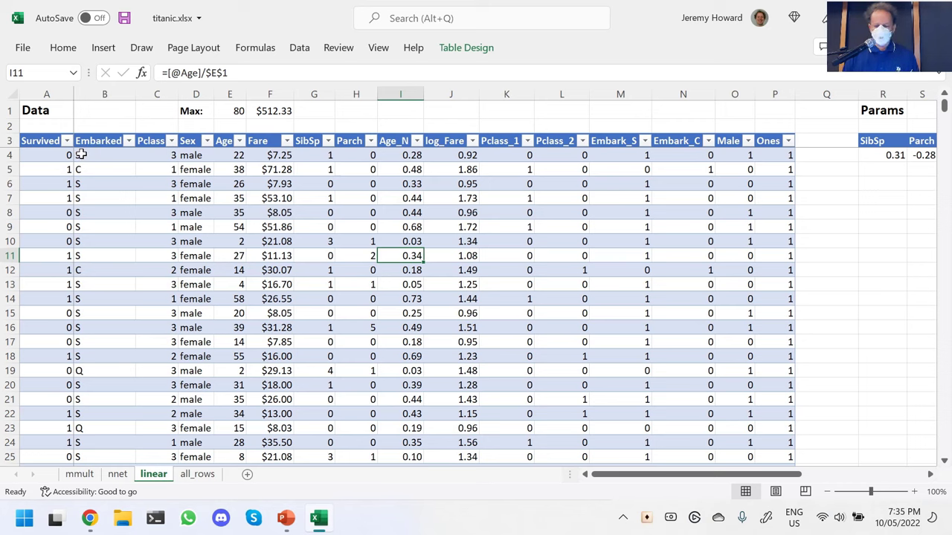
# Compare the Sex values in D4:D8 with the Male column and inspect the Male formula in O4.
pyautogui.moveTo(191, 157); pyautogui.dragTo(194, 214)
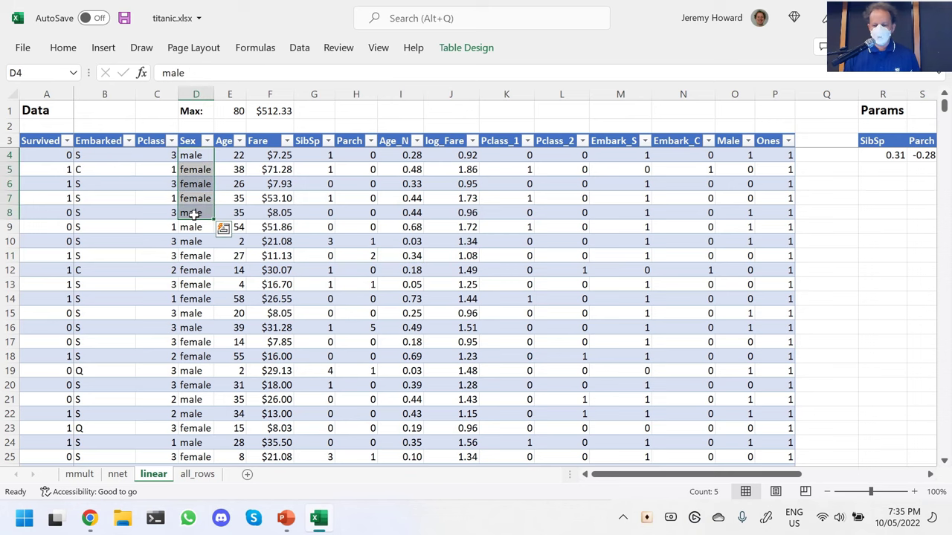
pyautogui.moveTo(729, 157); pyautogui.dragTo(733, 265)
pyautogui.hotkey('shift', 'BackSpace')
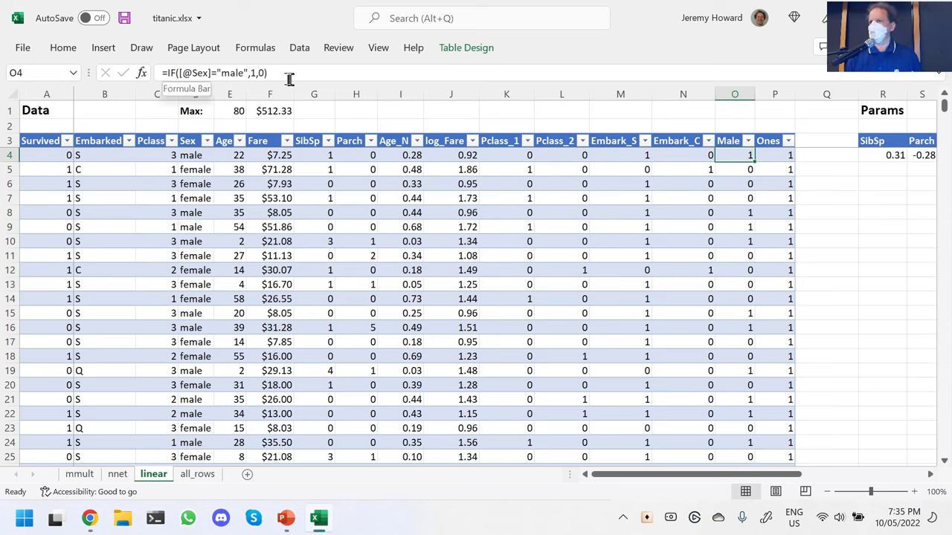
# Inspect the Embarked, Embark_S and Embark_C cells in row 4, check the port codes in Kaggle's Data Dictionary in Chrome, and return to Excel.
pyautogui.click(91, 158)
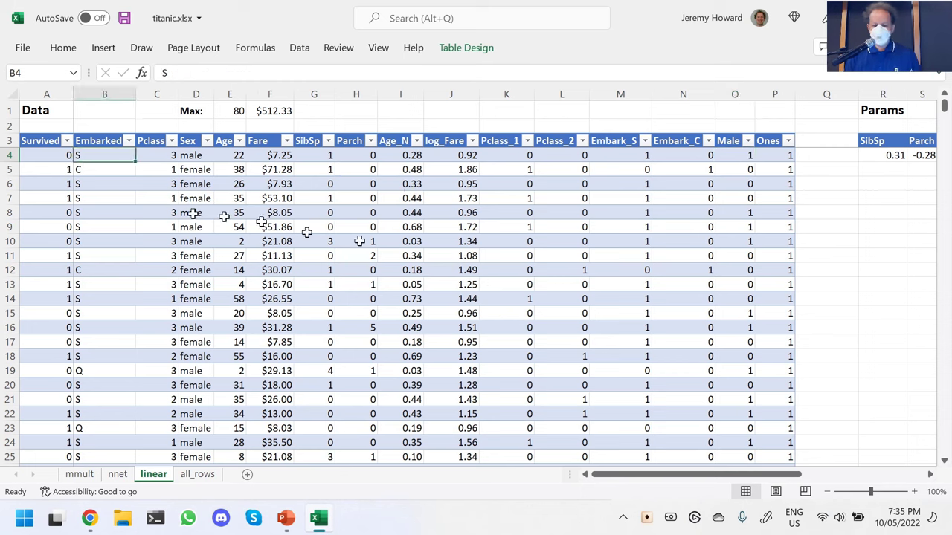
pyautogui.click(617, 155)
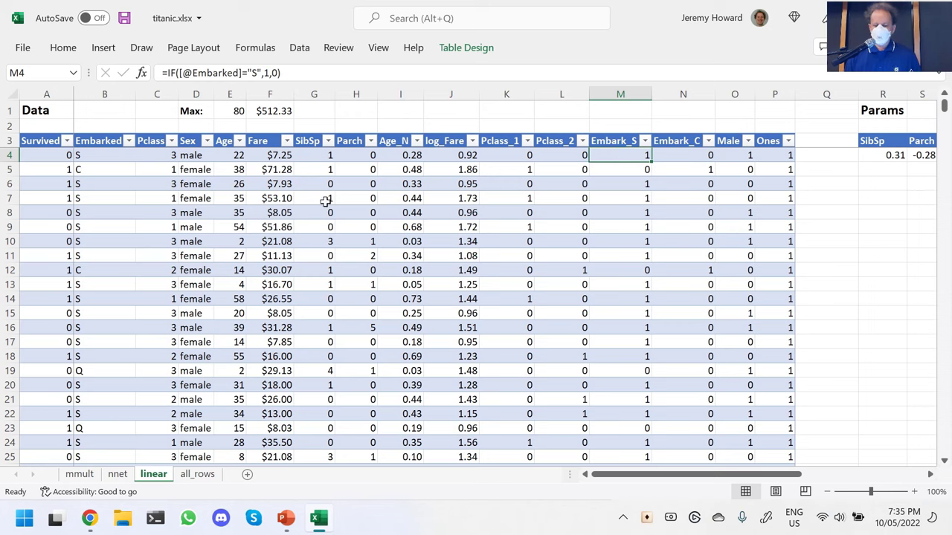
pyautogui.press('Right')
pyautogui.hotkey('alt', 'Tab')
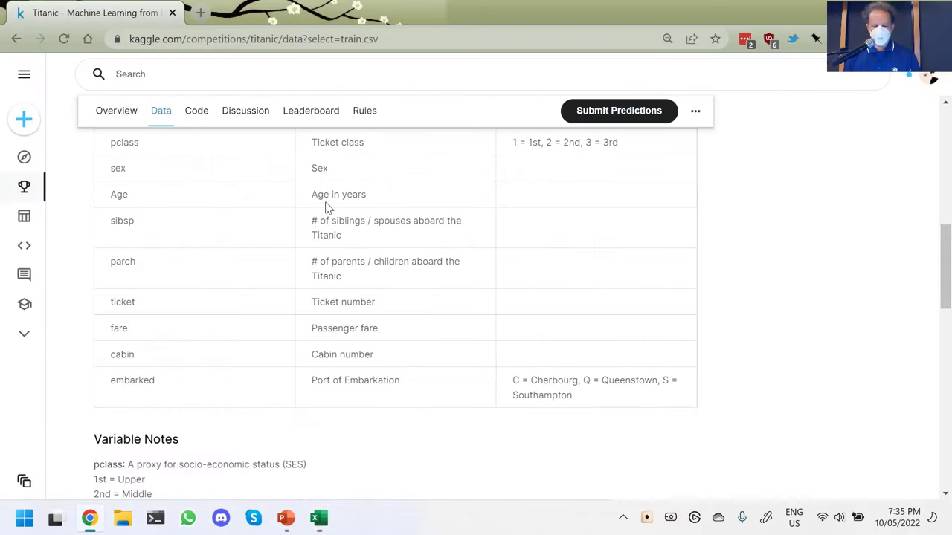
pyautogui.scroll(1, 310, 255)
pyautogui.scroll(1, 310, 257)
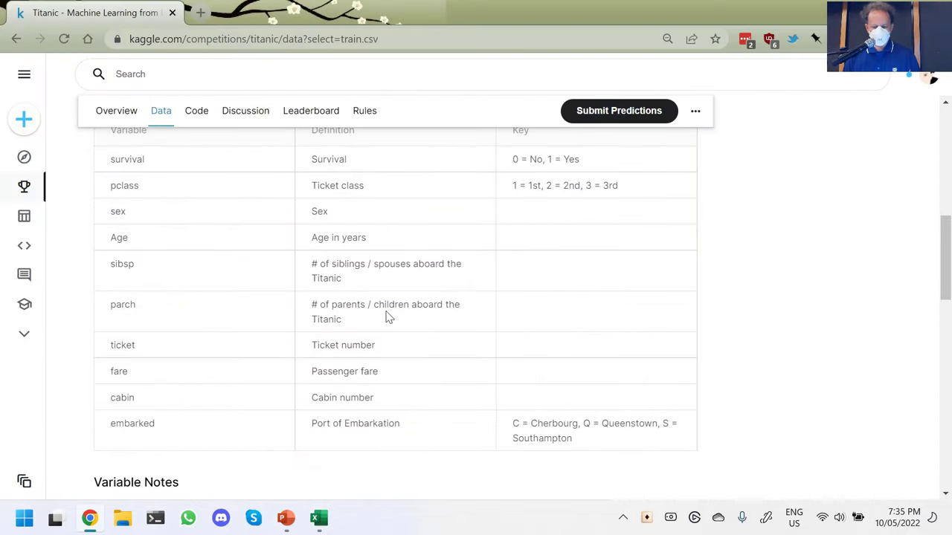
pyautogui.hotkey('alt', 'Tab')
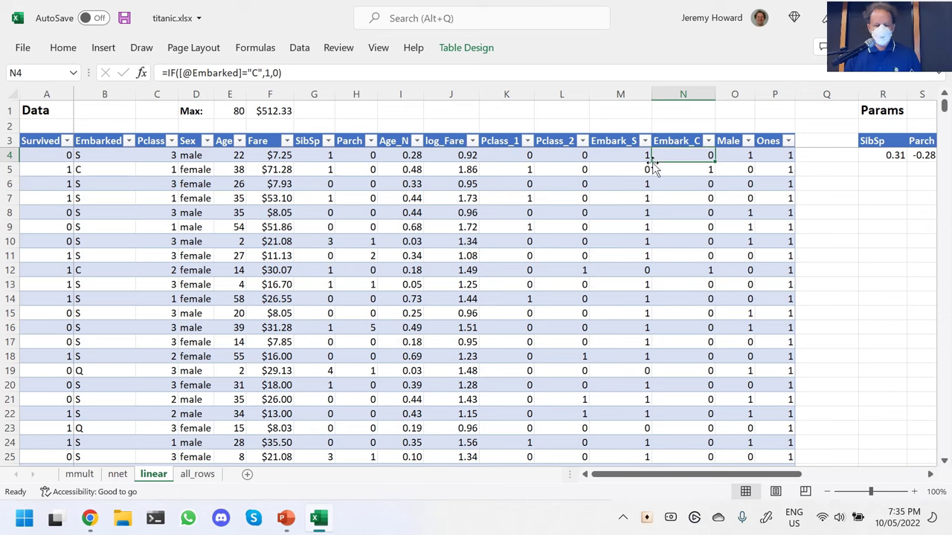
# Highlight the first five Pclass values, C4:C8.
pyautogui.click(165, 157)
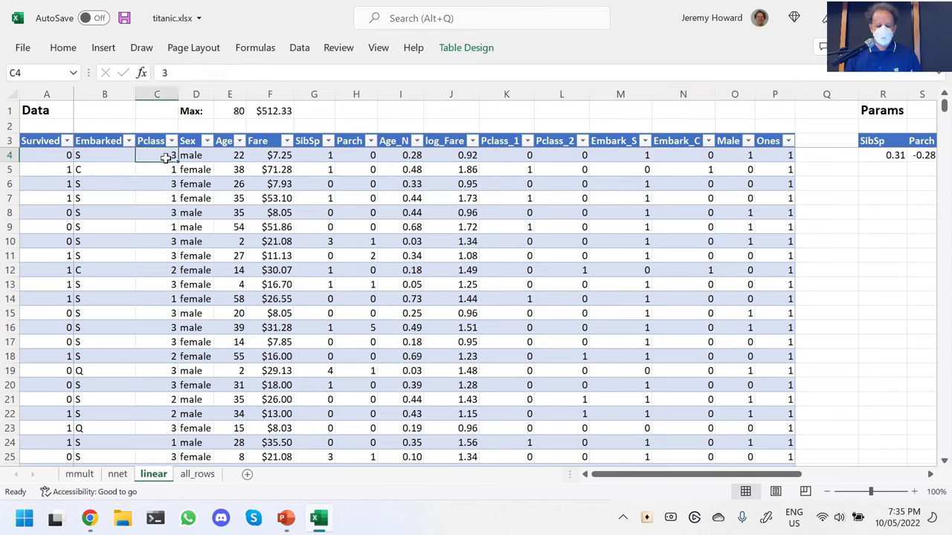
pyautogui.hotkey('shift', 'Down')
pyautogui.hotkey('shift', 'Down')
pyautogui.hotkey('shift', 'Down')
pyautogui.hotkey('shift', 'Down')
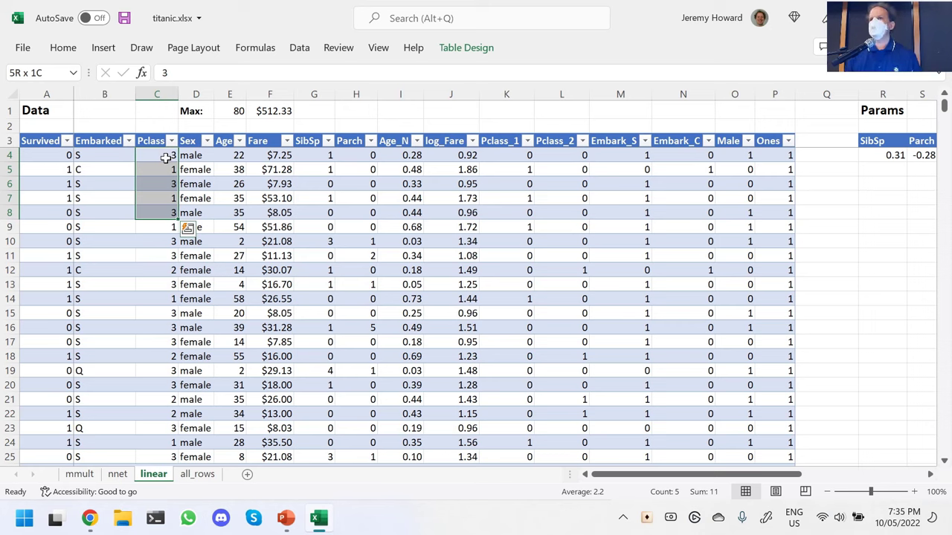
# Inspect the Pclass_1 and Pclass_2 dummy-variable formulas in K4 and L4.
pyautogui.press('Right')
pyautogui.press('Right')
pyautogui.press('Right')
pyautogui.press('Right')
pyautogui.press('Right')
pyautogui.press('Right')
pyautogui.press('Right')
pyautogui.press('Right')
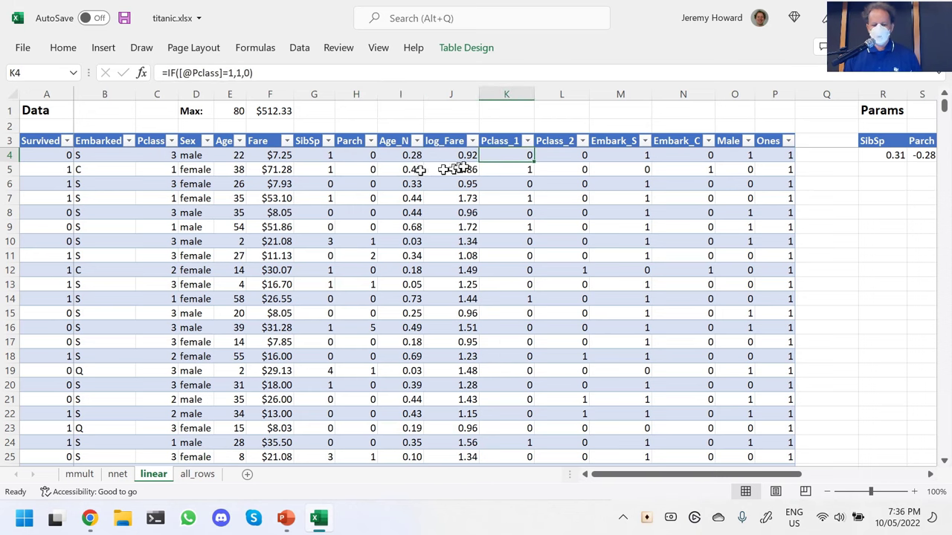
pyautogui.click(496, 143)
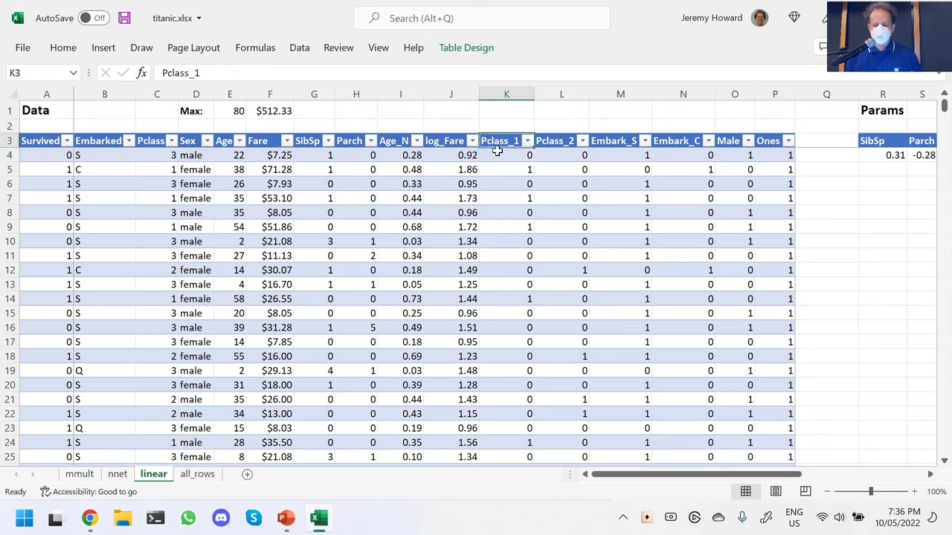
pyautogui.click(496, 154)
pyautogui.click(573, 159)
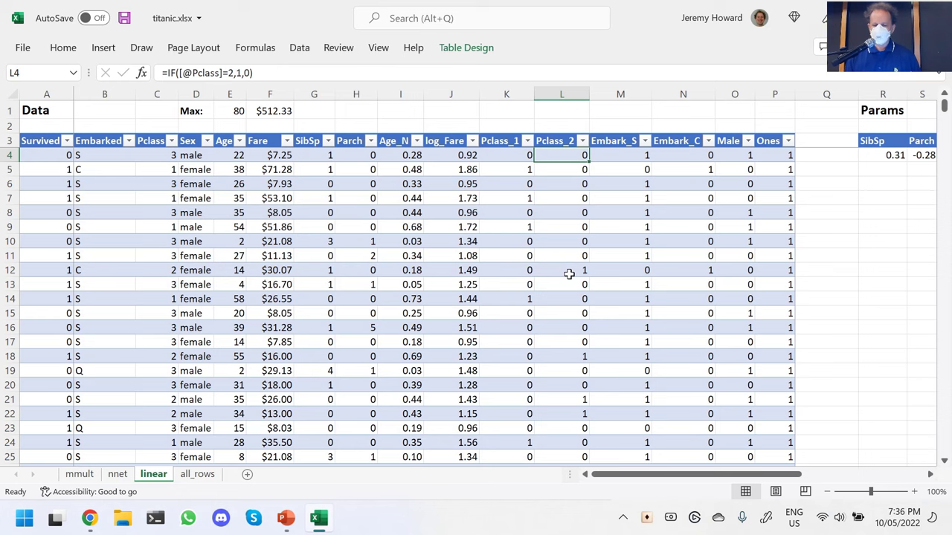
# Step through the row 4 formulas from Embark_S to Male and back to Pclass_1.
pyautogui.press('Right')
pyautogui.press('Right')
pyautogui.press('Right')
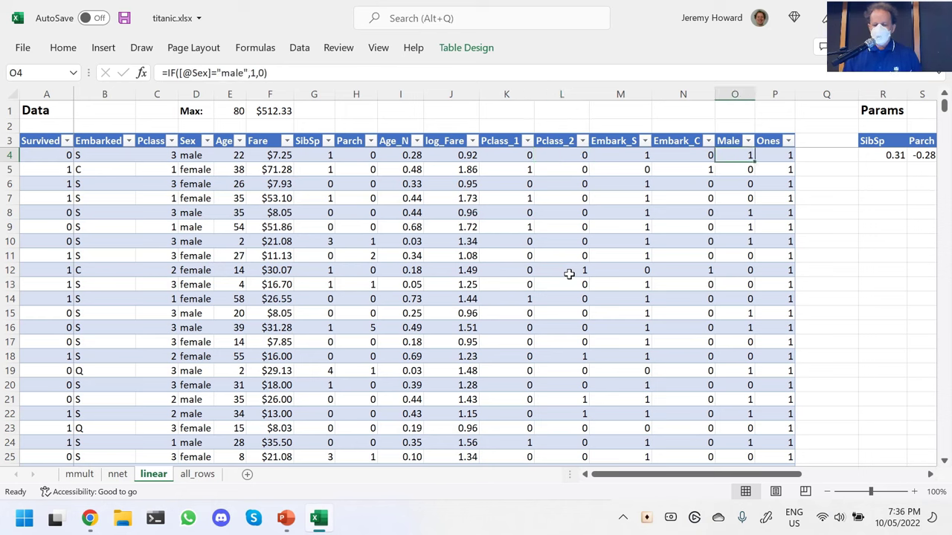
pyautogui.press('Left')
pyautogui.press('Left')
pyautogui.press('Left')
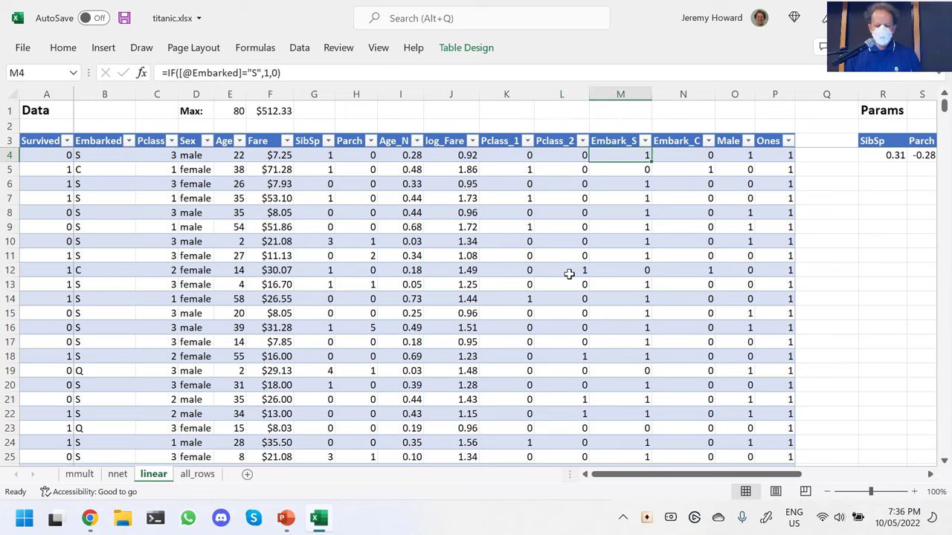
pyautogui.press('Left')
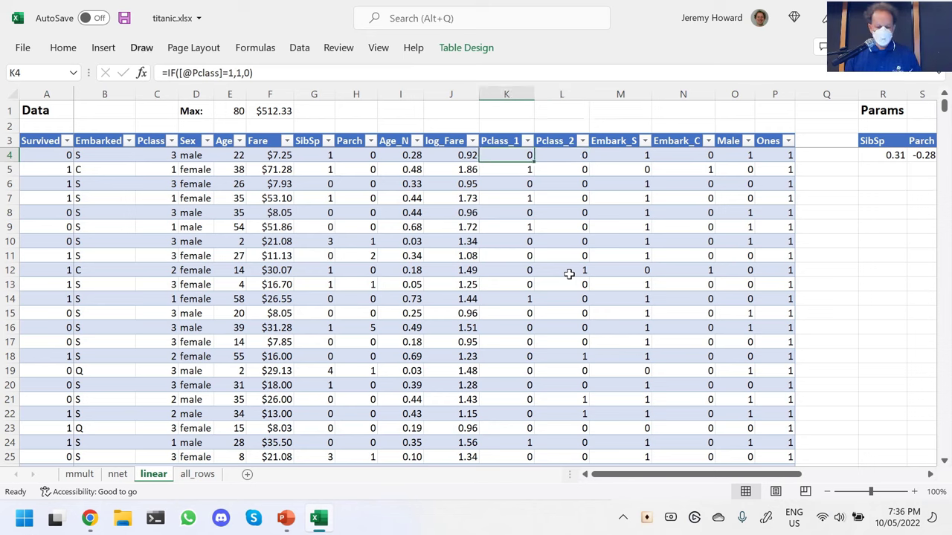
# Go through the coefficients in row 4 of the Params table, ending back on the SibSp parameter in R4.
pyautogui.click(271, 230)
pyautogui.moveTo(875, 156); pyautogui.dragTo(841, 199)
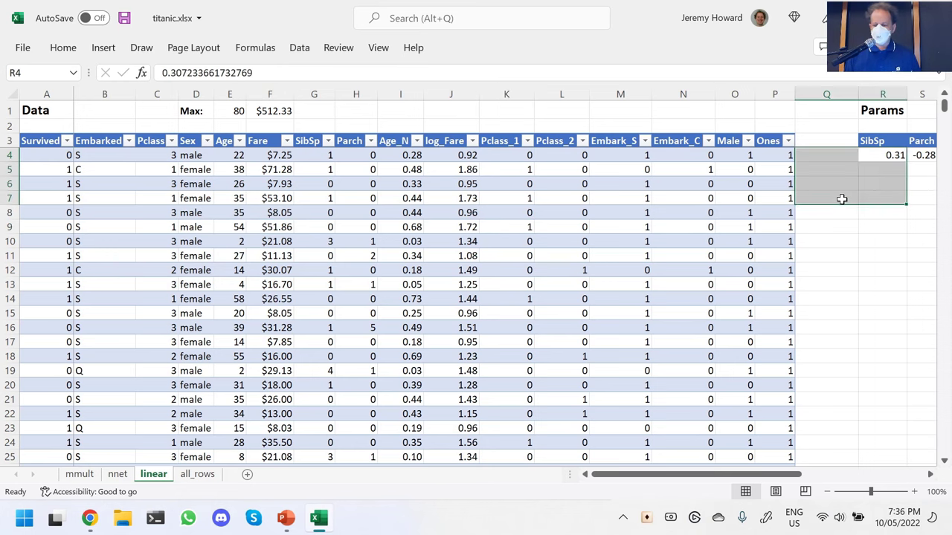
pyautogui.press('Right')
pyautogui.press('Right')
pyautogui.press('Right')
pyautogui.press('Right')
pyautogui.press('Right')
pyautogui.press('Right')
pyautogui.press('Right')
pyautogui.press('Right')
pyautogui.hotkey('ctrl', 'Left')
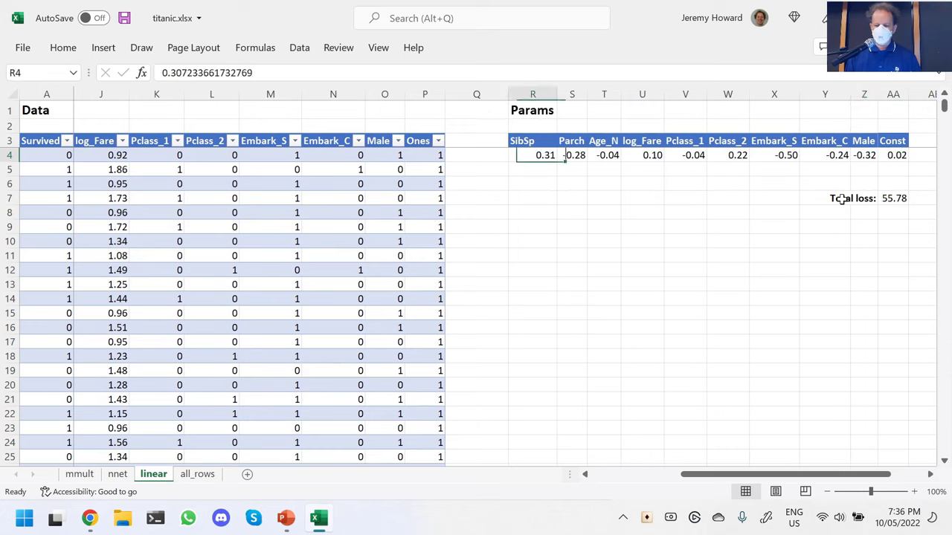
# Fill R6:AA6, two rows below the parameter values, with the formula =RAND().
pyautogui.press('Down')
pyautogui.press('Down')
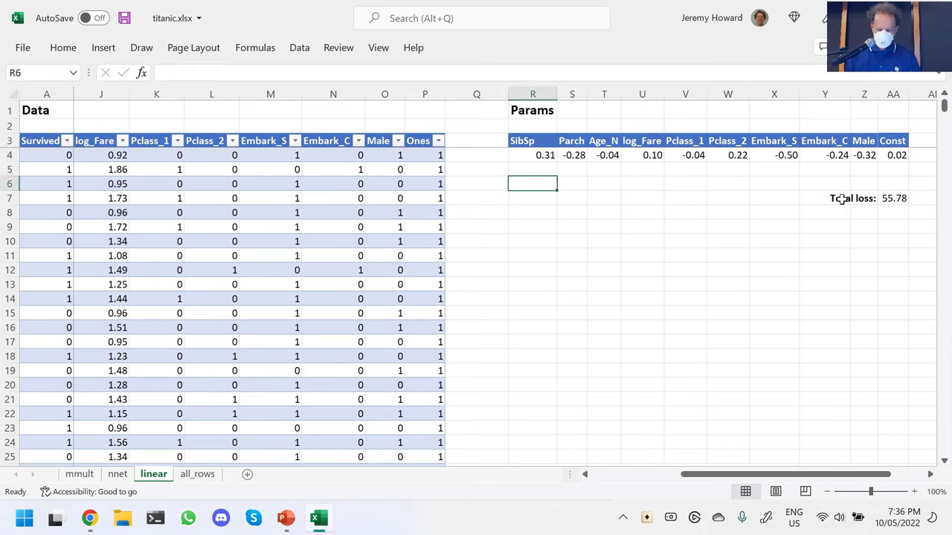
pyautogui.write('=rand')
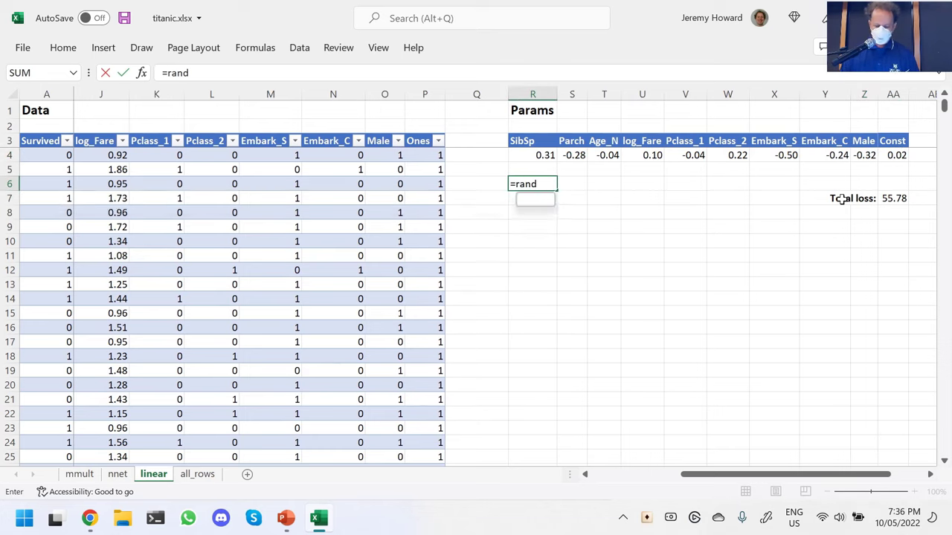
pyautogui.write('()')
pyautogui.press('Return')
pyautogui.press('Up')
pyautogui.hotkey('shift', 'Right')
pyautogui.hotkey('shift', 'Right')
pyautogui.hotkey('shift', 'Right')
pyautogui.hotkey('shift', 'Right')
pyautogui.hotkey('shift', 'Right')
pyautogui.hotkey('shift', 'Right')
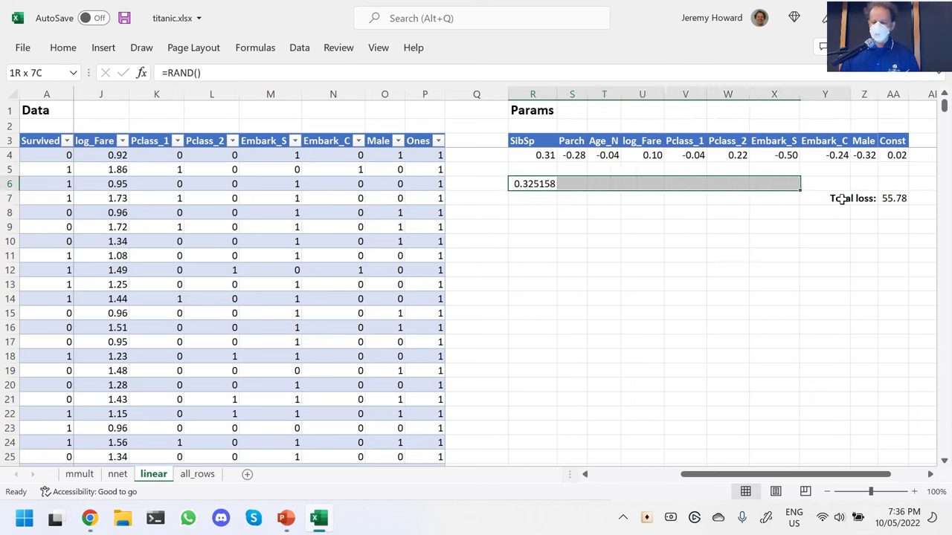
pyautogui.hotkey('shift', 'Right')
pyautogui.hotkey('shift', 'Right')
pyautogui.hotkey('shift', 'Right')
pyautogui.hotkey('ctrl', 'r')
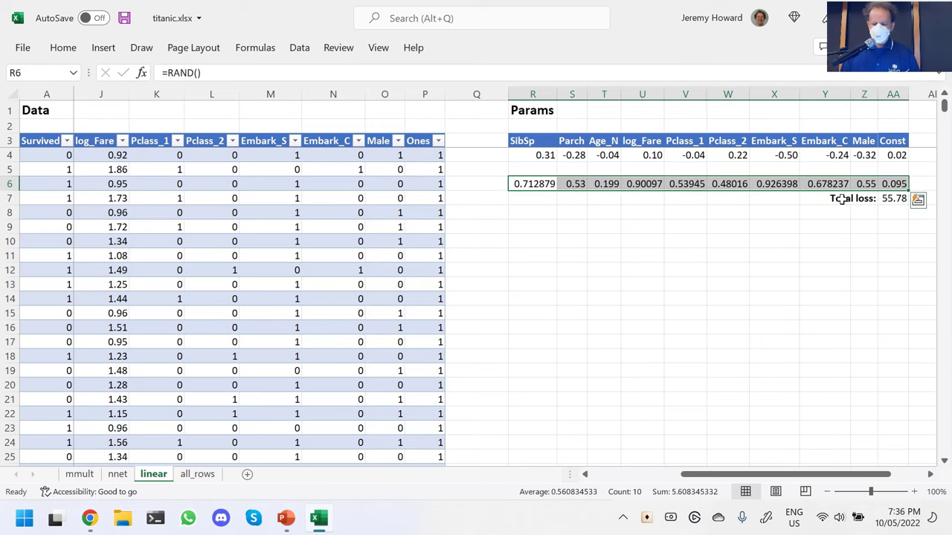
# Copy the random numbers in R6:AA6 and paste them back in place as values only.
pyautogui.hotkey('ctrl', 'c')
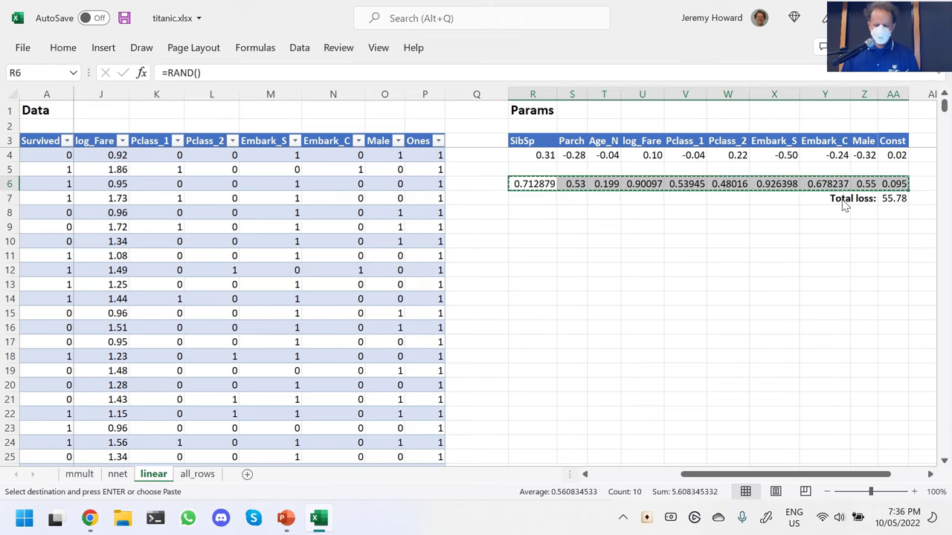
pyautogui.hotkey('ctrl', 'alt', 'v')
pyautogui.press('v')
pyautogui.press('Return')
pyautogui.press('Left')
pyautogui.press('Right')
pyautogui.press('Right')
pyautogui.press('Right')
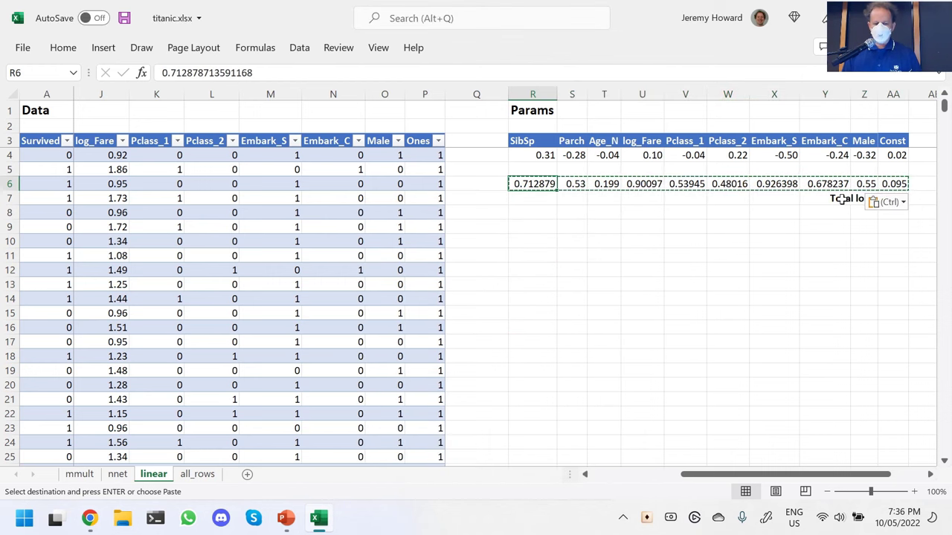
# Delete the pasted random values from R6:AA6.
pyautogui.press('Left')
pyautogui.press('Left')
pyautogui.hotkey('ctrl', 'shift', 'Right')
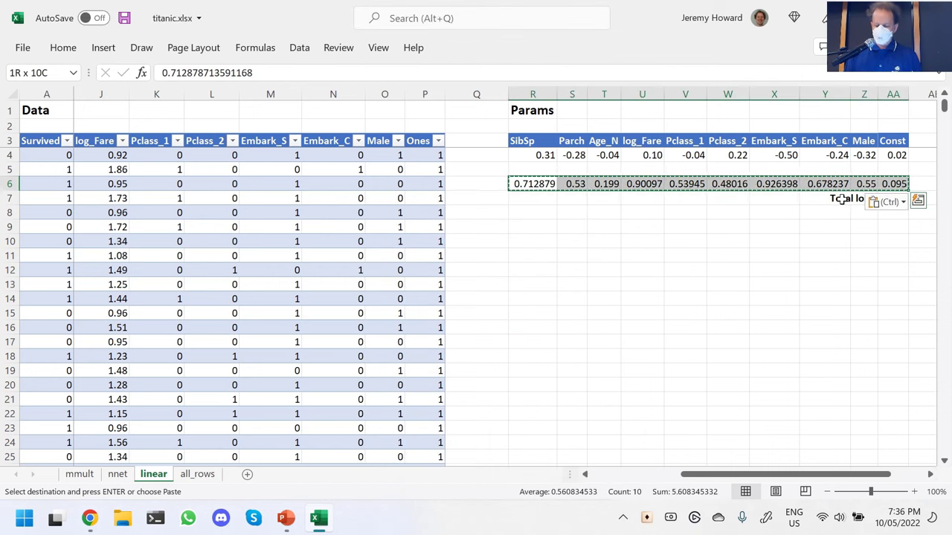
pyautogui.press('Delete')
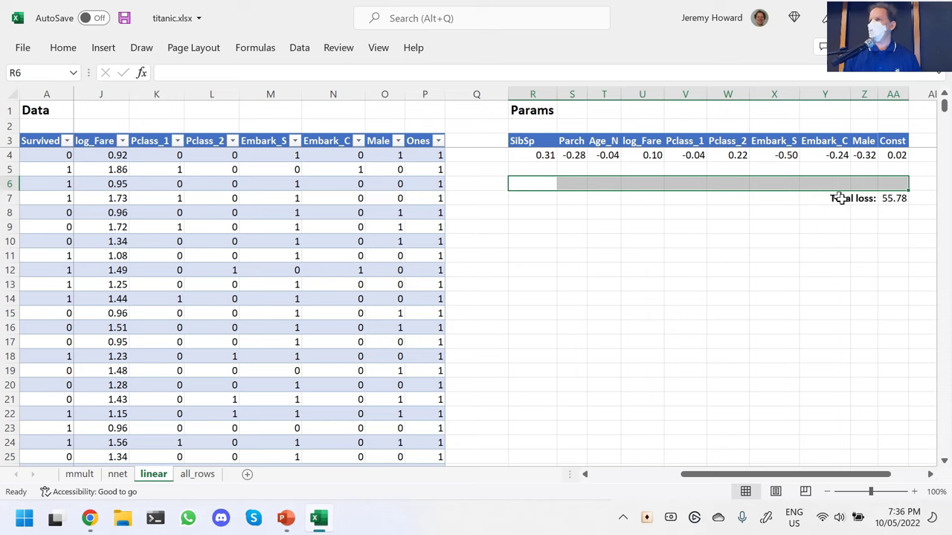
# Highlight the parameter values in R4:AA4 and return to the SibSp parameter in R4.
pyautogui.press('Up')
pyautogui.press('Up')
pyautogui.hotkey('ctrl', 'shift', 'Right')
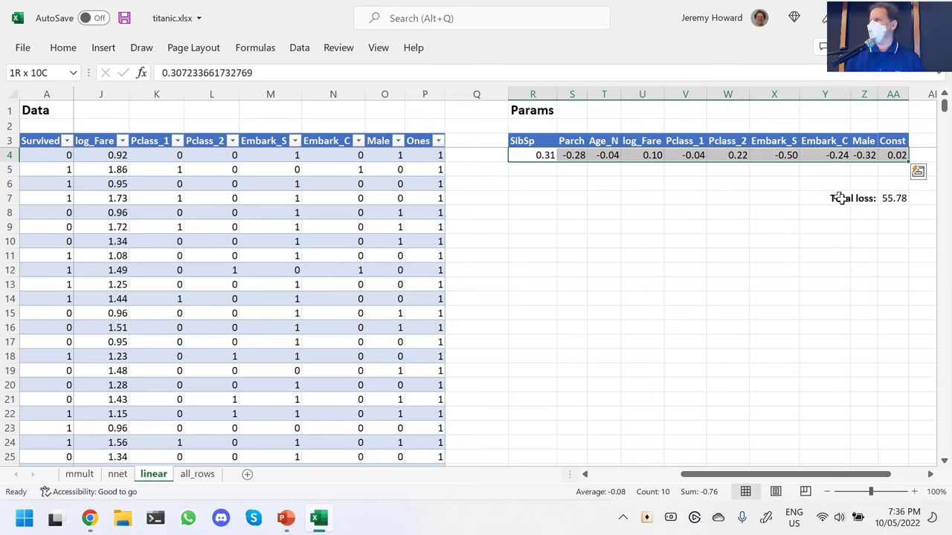
pyautogui.press('Left')
pyautogui.press('Right')
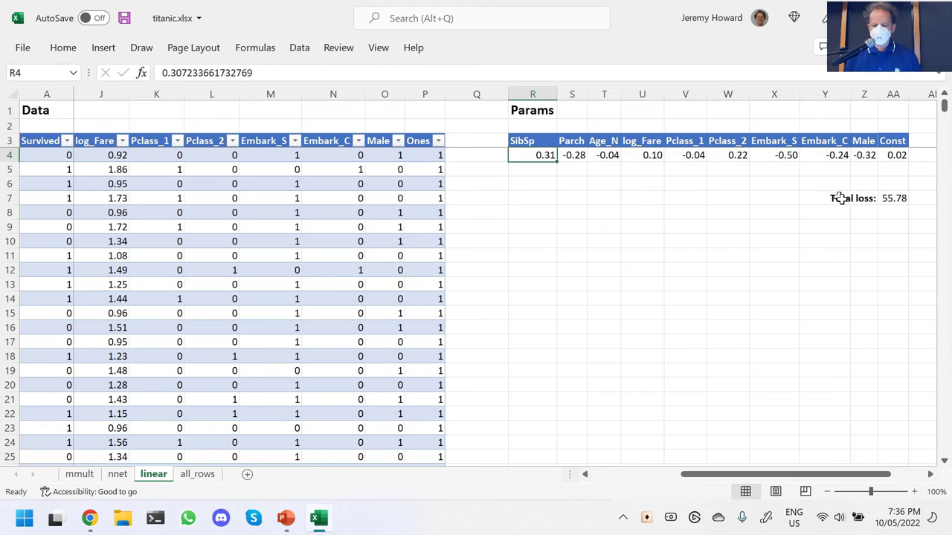
# Bring back the random formulas in row 6 and change them to =RAND()-0.5 across R6:AA6.
pyautogui.click(523, 186)
pyautogui.hotkey('ctrl', 'v')
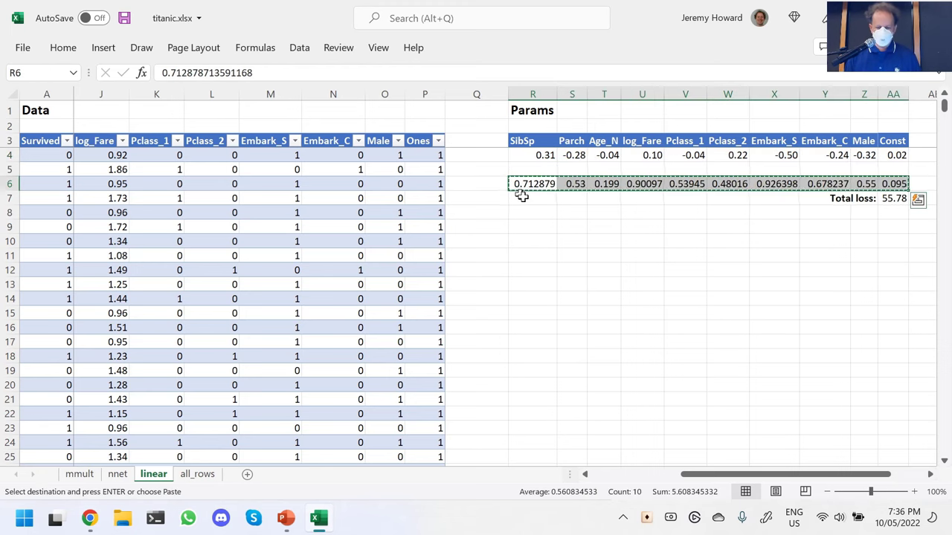
pyautogui.click(282, 75)
pyautogui.write('-0.5')
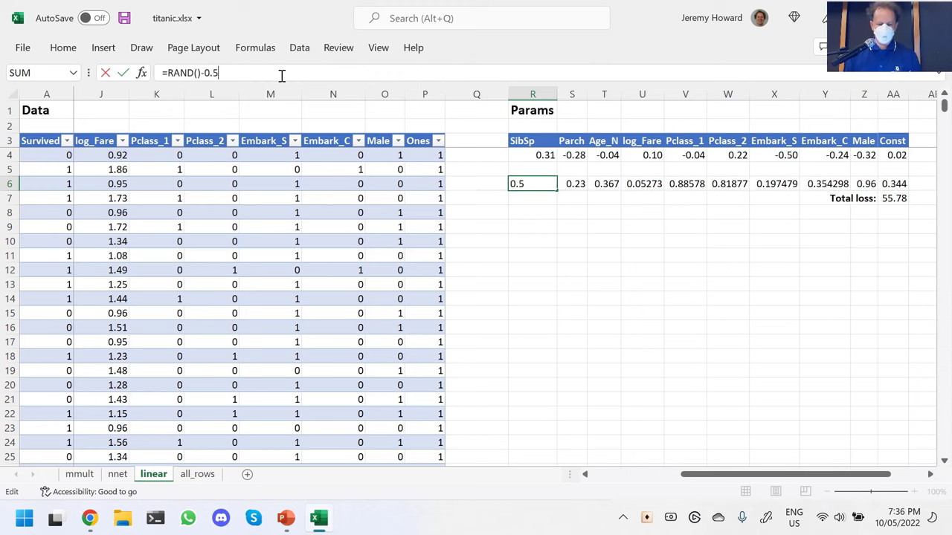
pyautogui.press('Return')
pyautogui.press('Up')
pyautogui.hotkey('ctrl', 'shift', 'Right')
pyautogui.hotkey('ctrl', 'r')
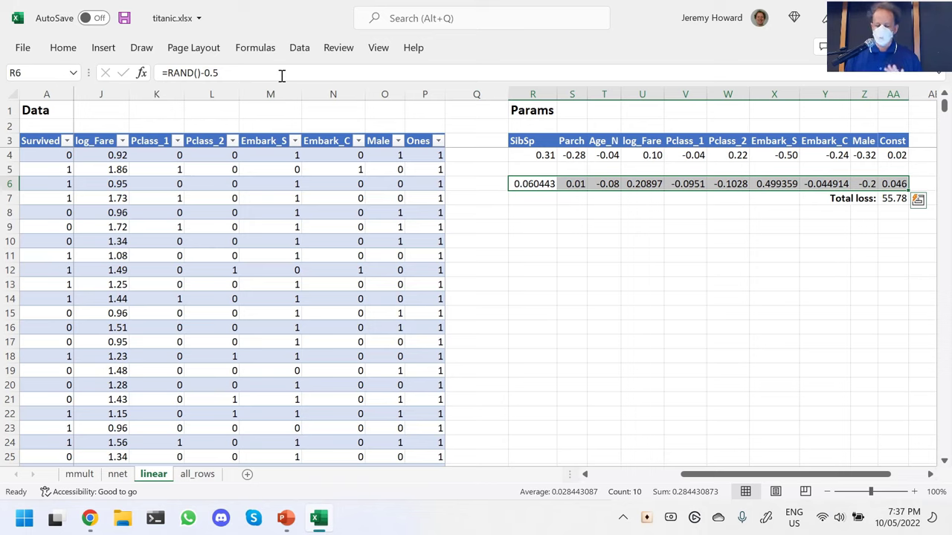
# Clear the random formulas from R6:AA6 and go back to the SibSp parameter in R4.
pyautogui.press('Delete')
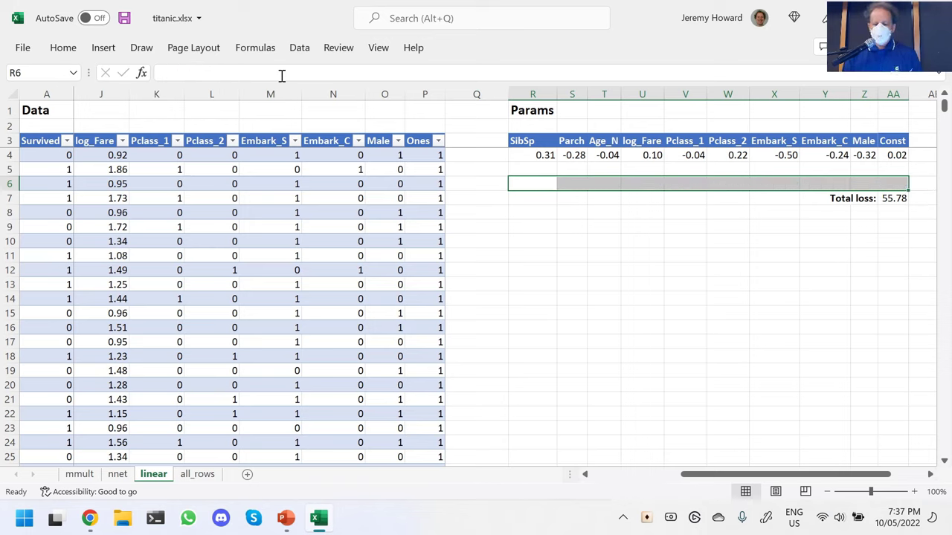
pyautogui.press('Up')
pyautogui.press('Up')
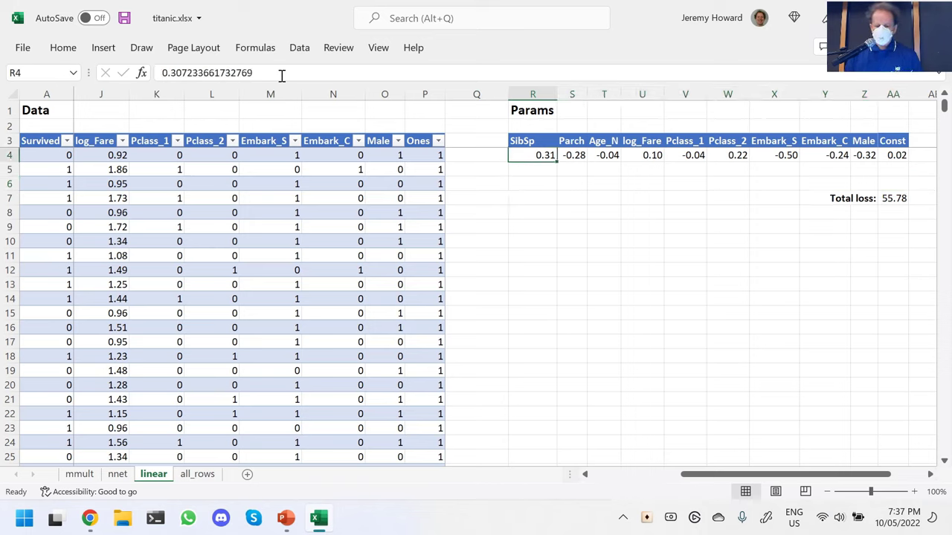
# Step through the row 4 parameters and back across the data columns toward log_Fare.
pyautogui.press('Right')
pyautogui.press('Right')
pyautogui.press('Right')
pyautogui.press('Right')
pyautogui.press('Right')
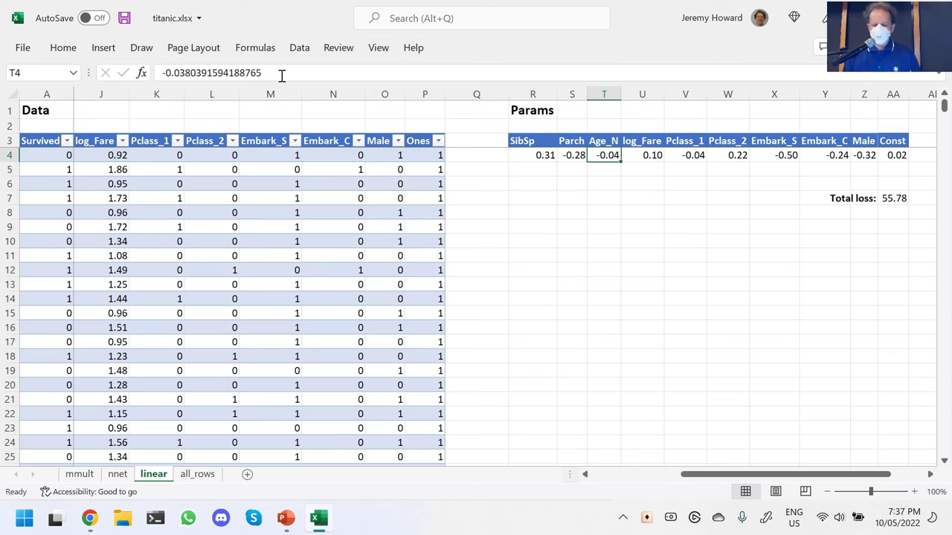
pyautogui.press('Left')
pyautogui.press('Left')
pyautogui.press('Left')
pyautogui.press('Left')
pyautogui.press('Left')
pyautogui.press('Left')
pyautogui.press('Left')
pyautogui.press('Left')
pyautogui.press('Left')
pyautogui.press('Left')
pyautogui.press('Left')
pyautogui.press('Left')
pyautogui.press('Left')
pyautogui.press('Left')
pyautogui.press('Left')
pyautogui.press('Left')
pyautogui.press('Left')
pyautogui.press('Left')
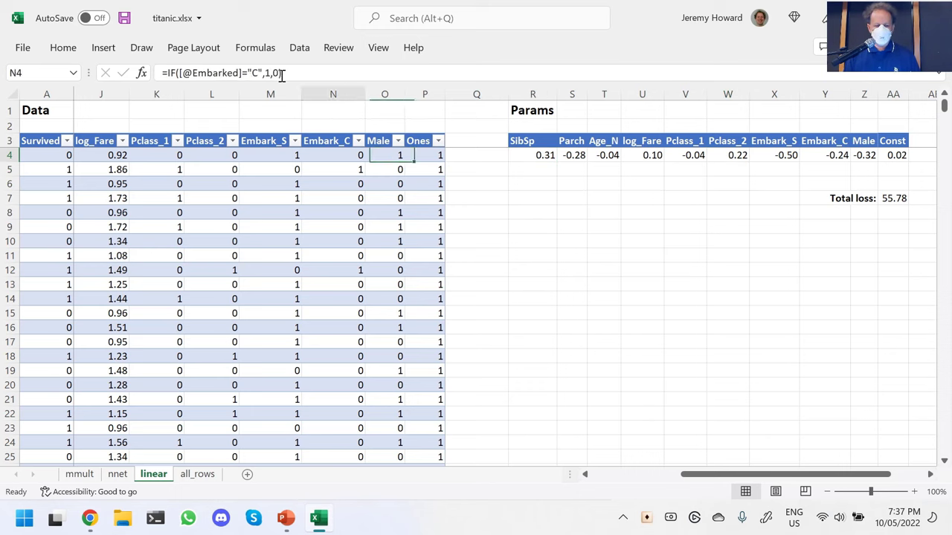
# Highlight the row 4 inputs from log_Fare to Ones, J4:P4, and move back to SibSp in G4.
pyautogui.press('Right')
pyautogui.press('Right')
pyautogui.press('Right')
pyautogui.press('Right')
pyautogui.press('Right')
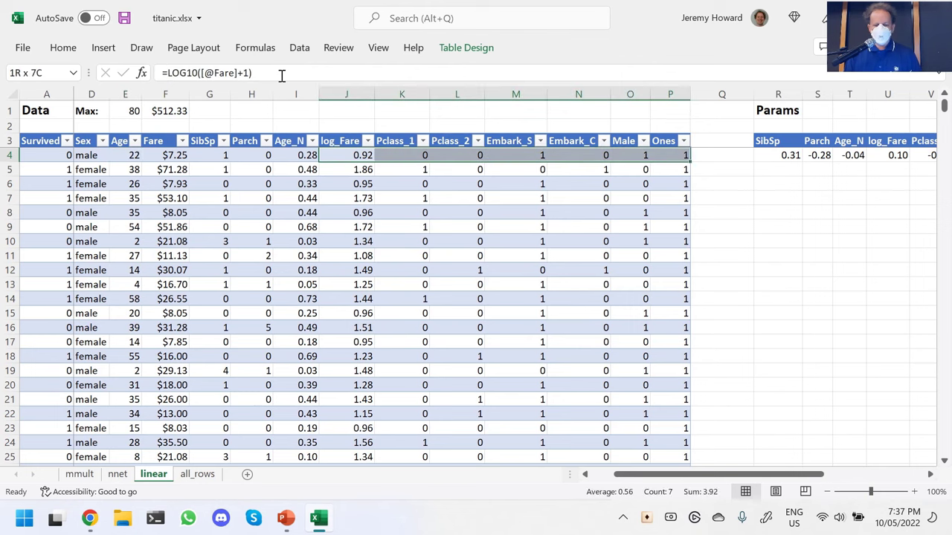
pyautogui.press('Right')
pyautogui.press('Left')
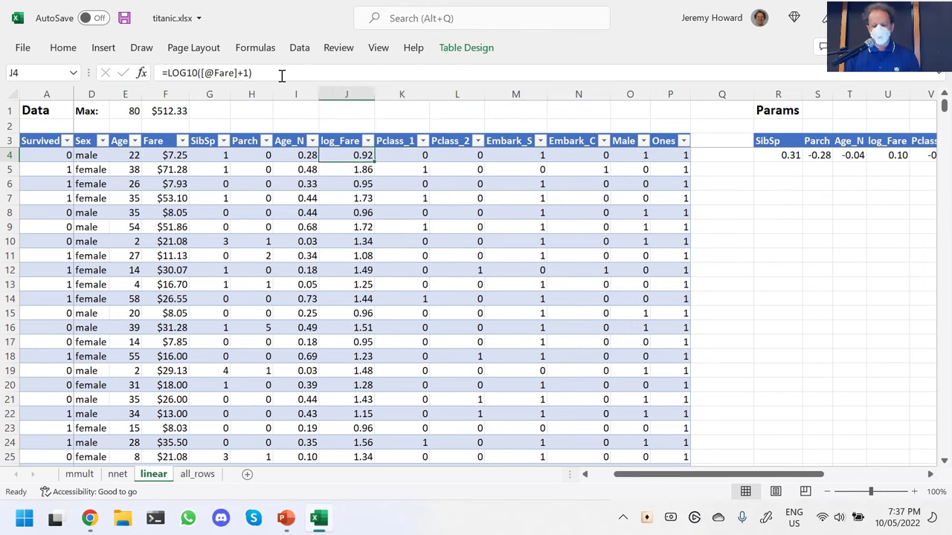
pyautogui.press('Right')
pyautogui.press('Left')
pyautogui.press('Left')
pyautogui.press('Left')
pyautogui.press('Left')
pyautogui.press('Left')
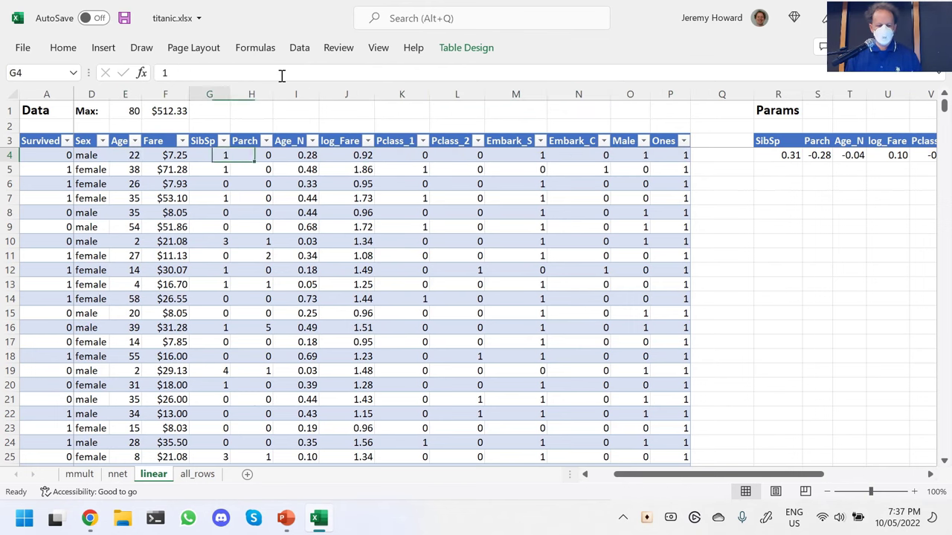
# Compare the Fare values in F6:F17 and F9:F16 with the Pclass_2 values by highlighting them.
pyautogui.moveTo(165, 183); pyautogui.dragTo(160, 348)
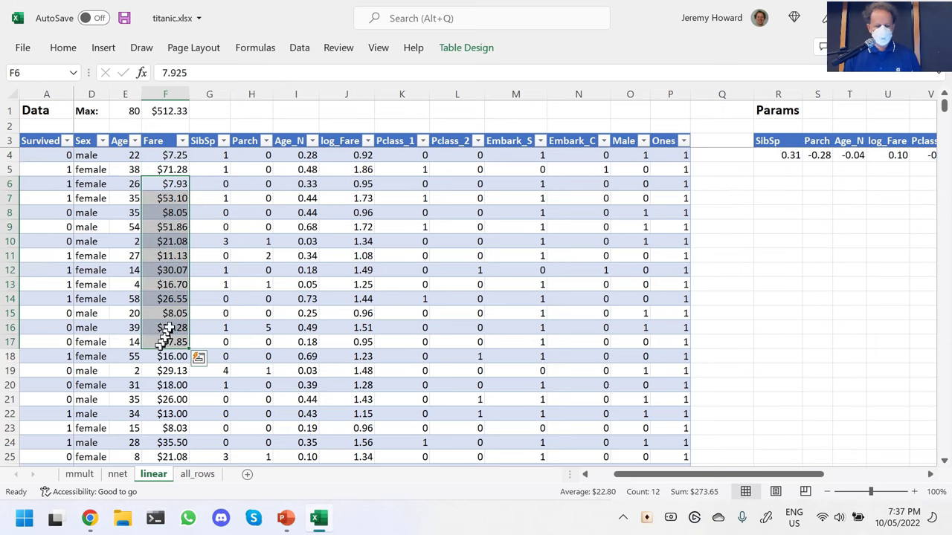
pyautogui.moveTo(479, 185); pyautogui.dragTo(481, 399)
pyautogui.moveTo(167, 225); pyautogui.dragTo(165, 329)
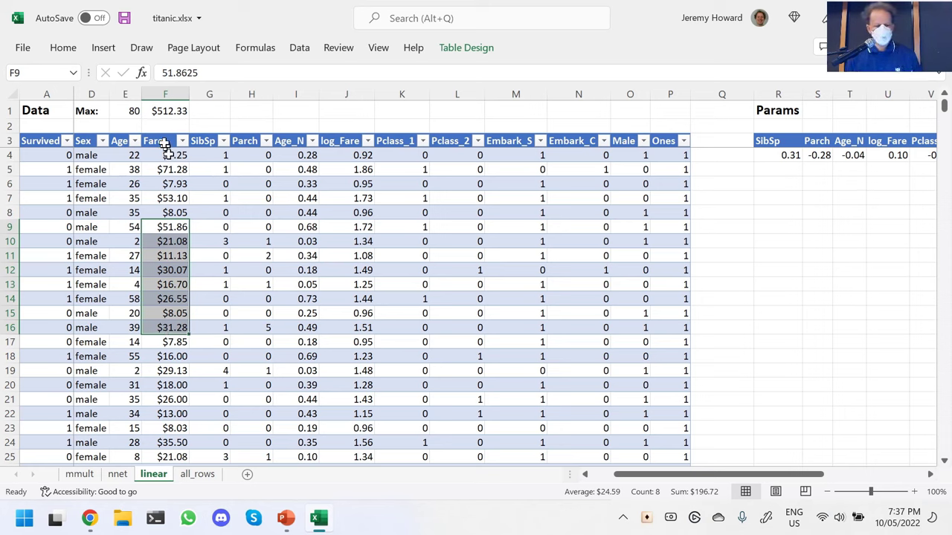
# Inspect the MAX formulas for Fare in F1 and Age in E1 without changing them.
pyautogui.click(161, 111)
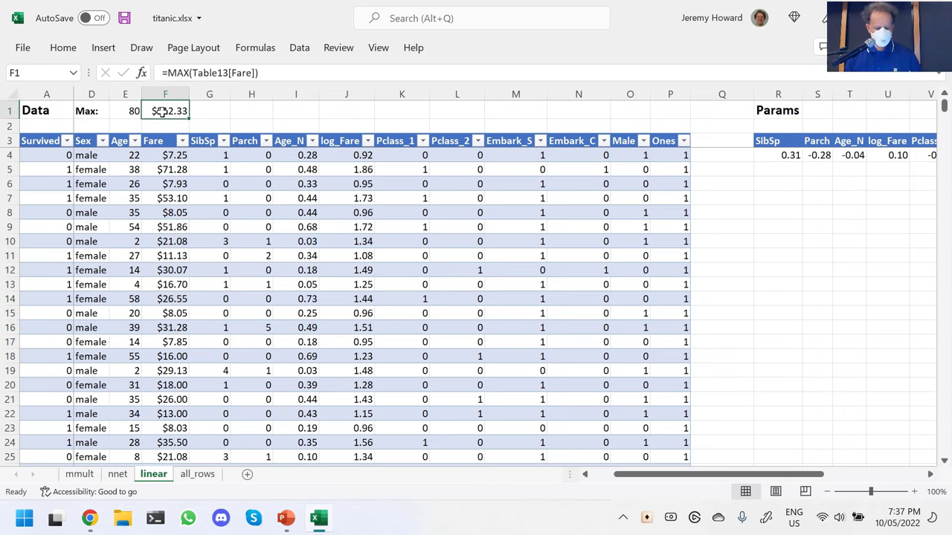
pyautogui.doubleClick(162, 111)
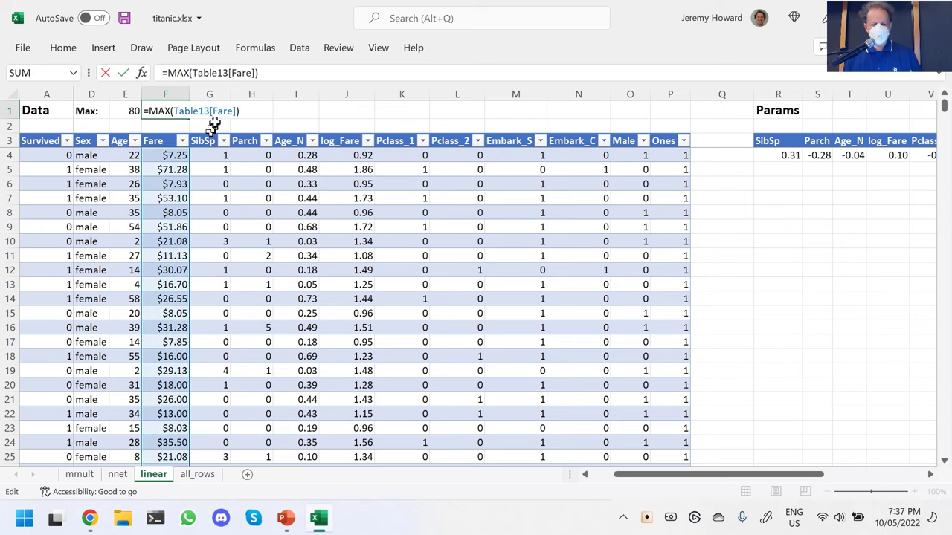
pyautogui.press('Escape')
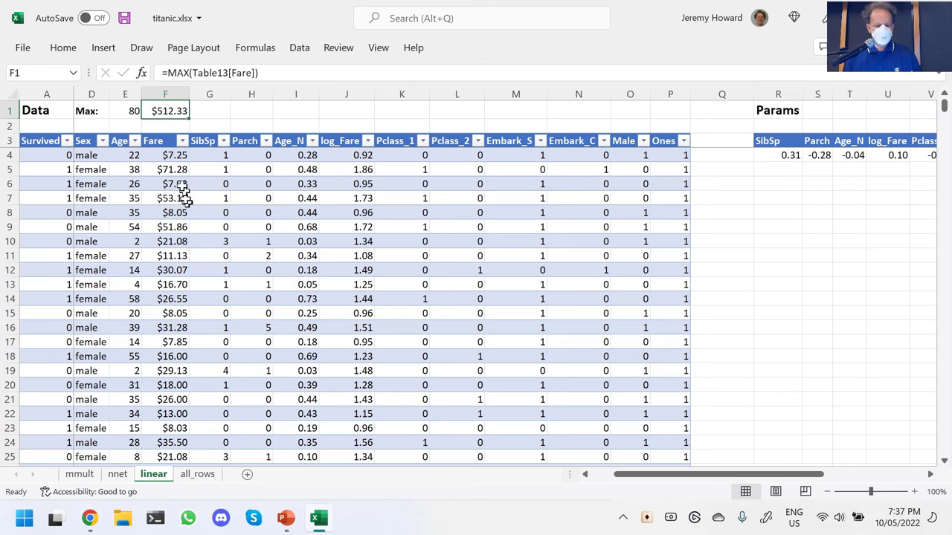
pyautogui.press('Left')
pyautogui.press('F2')
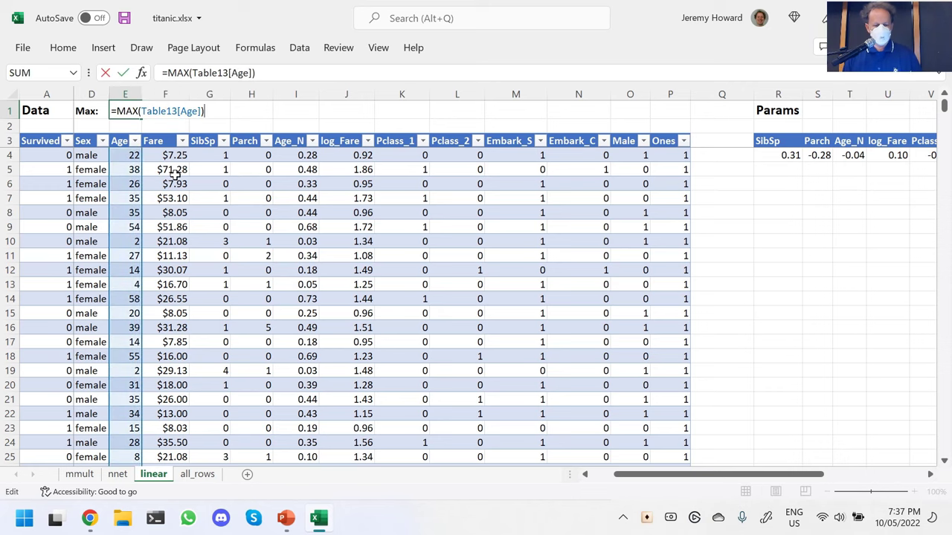
pyautogui.press('Escape')
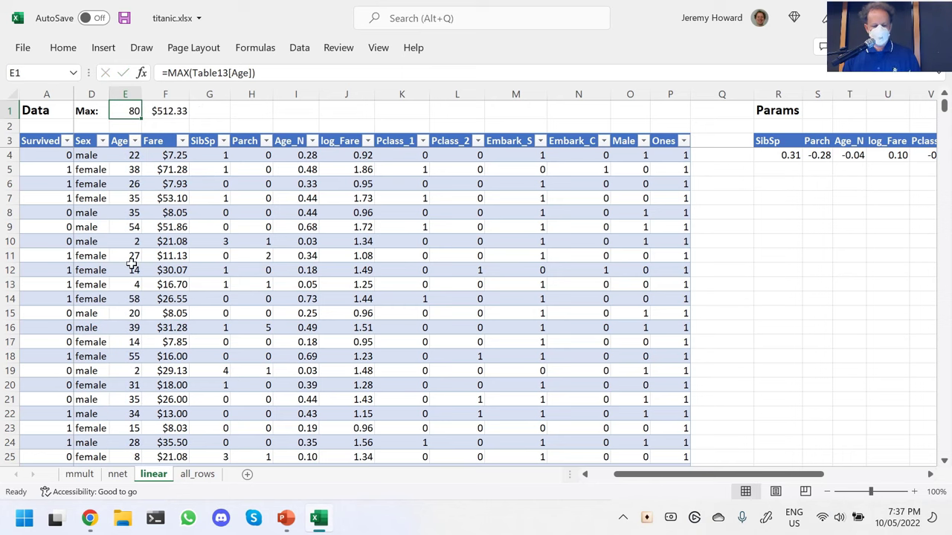
# Inspect the Age_N formula in I4 that divides Age by the maximum age.
pyautogui.moveTo(297, 156); pyautogui.dragTo(300, 165)
pyautogui.click(296, 140)
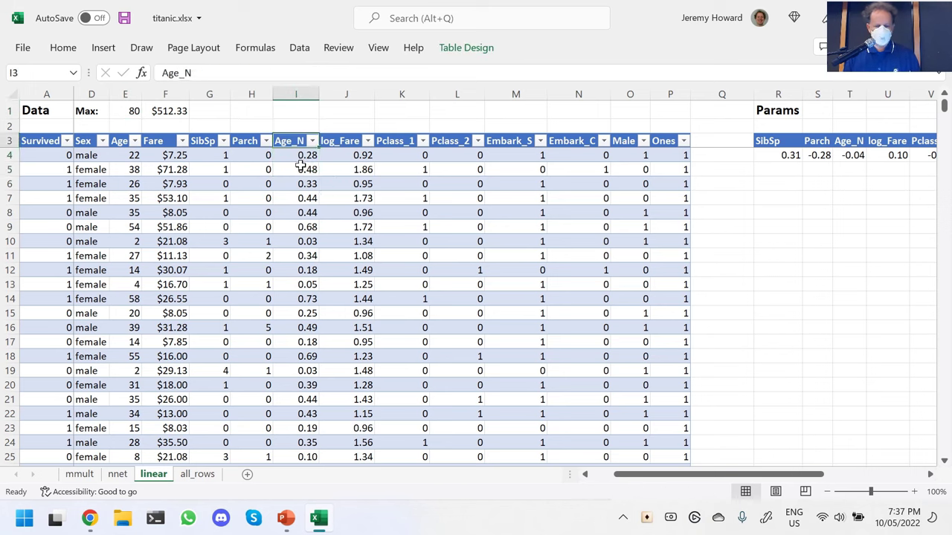
pyautogui.doubleClick(297, 154)
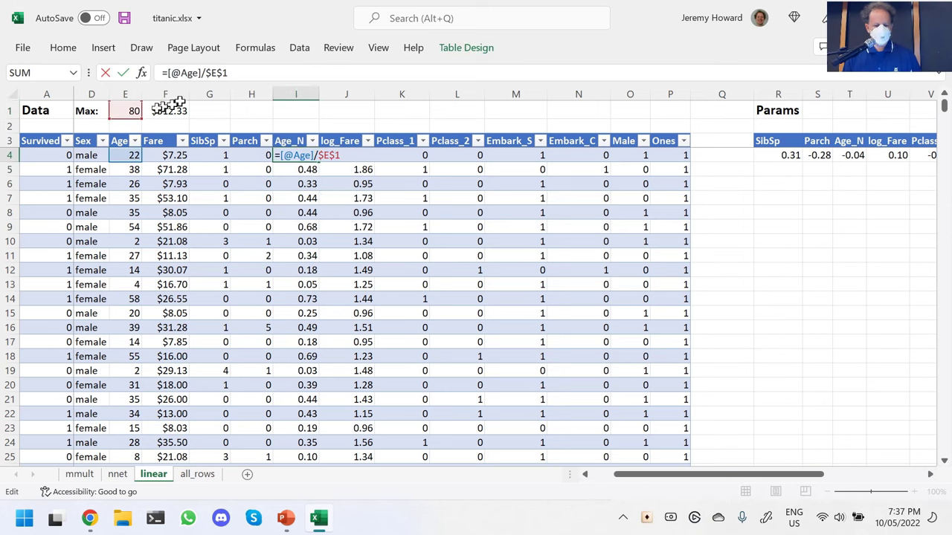
pyautogui.press('Escape')
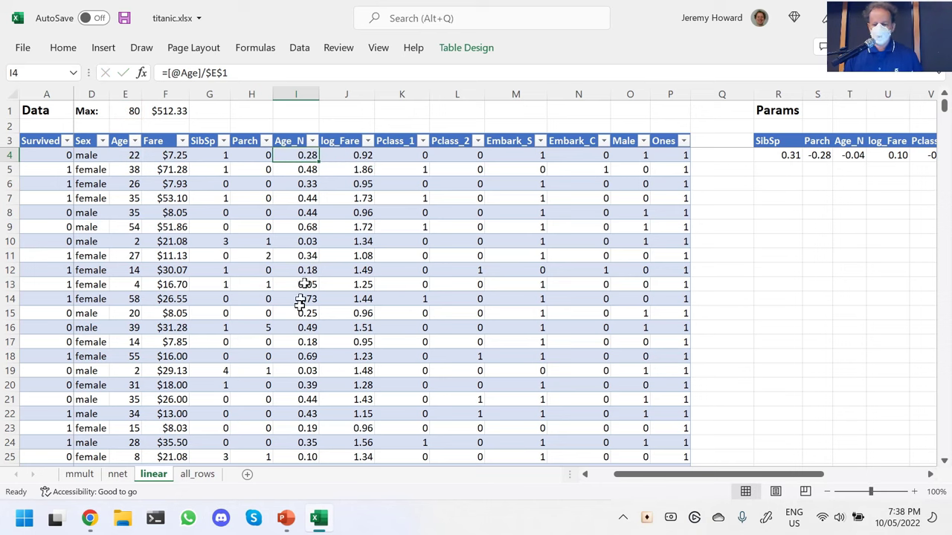
# Highlight the first five rows of the Pclass and Embark dummy variables, K4:N8.
pyautogui.press('Right')
pyautogui.press('Right')
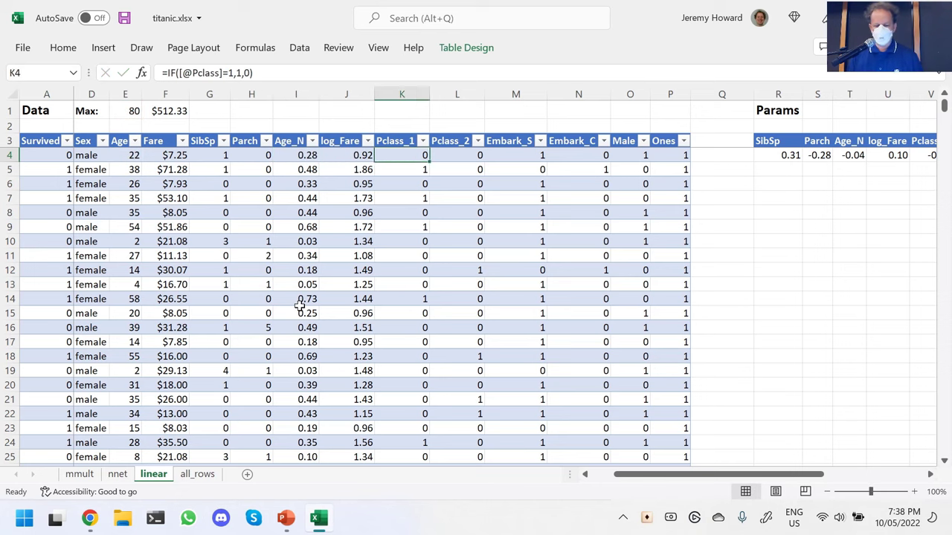
pyautogui.hotkey('shift', 'Down')
pyautogui.hotkey('shift', 'Down')
pyautogui.hotkey('shift', 'Right')
pyautogui.hotkey('shift', 'Right')
pyautogui.hotkey('shift', 'Right')
pyautogui.hotkey('shift', 'Down')
pyautogui.hotkey('shift', 'Down')
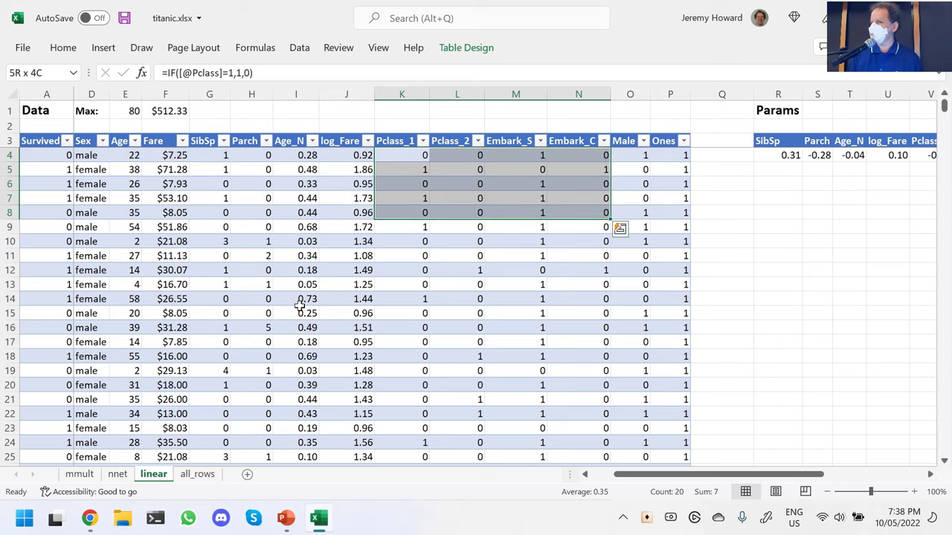
# Step back along row 4 through Parch and the Age_N formula to SibSp in G4.
pyautogui.press('Left')
pyautogui.press('Left')
pyautogui.press('Left')
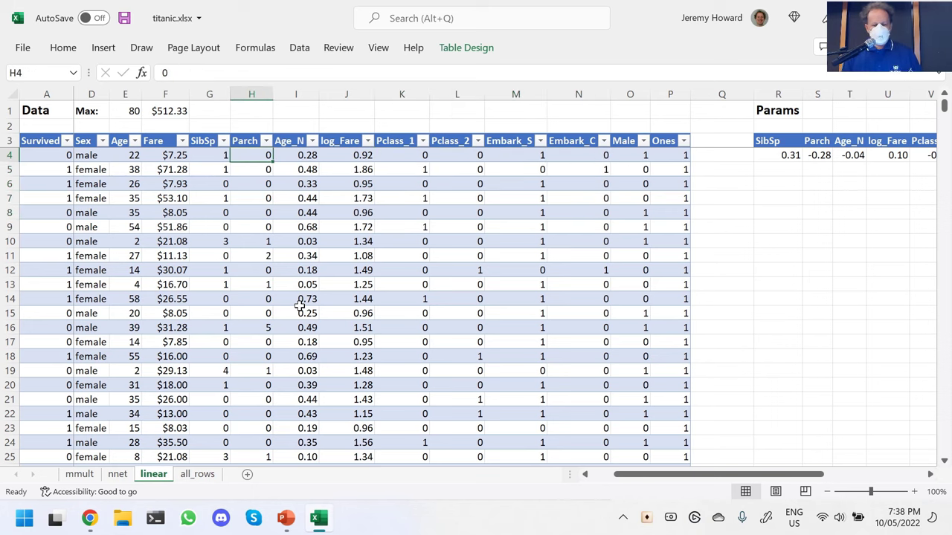
pyautogui.press('Right')
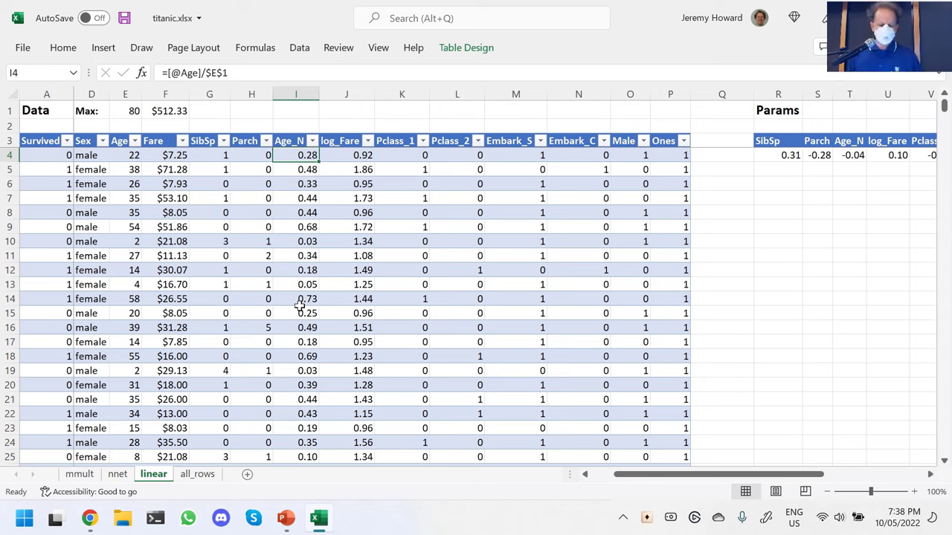
pyautogui.press('Left')
pyautogui.press('Left')
pyautogui.press('Left')
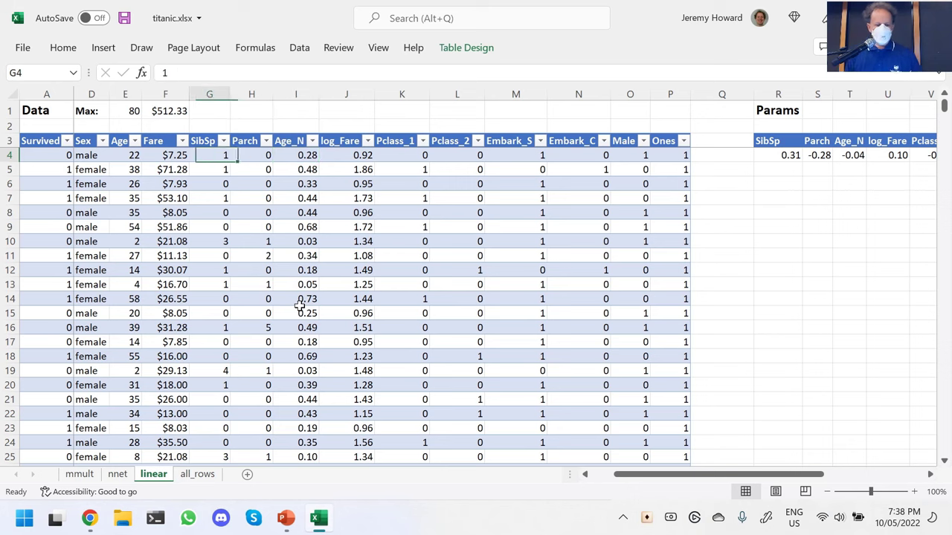
# Highlight the first fifteen Fare values, F4:F18, and return to F4.
pyautogui.hotkey('shift', 'Down')
pyautogui.hotkey('shift', 'Down')
pyautogui.hotkey('shift', 'Down')
pyautogui.hotkey('shift', 'Down')
pyautogui.hotkey('shift', 'Down')
pyautogui.hotkey('shift', 'Down')
pyautogui.hotkey('shift', 'Down')
pyautogui.hotkey('shift', 'Down')
pyautogui.hotkey('shift', 'Down')
pyautogui.hotkey('shift', 'Down')
pyautogui.hotkey('shift', 'Down')
pyautogui.hotkey('shift', 'Down')
pyautogui.hotkey('shift', 'Down')
pyautogui.hotkey('shift', 'Down')
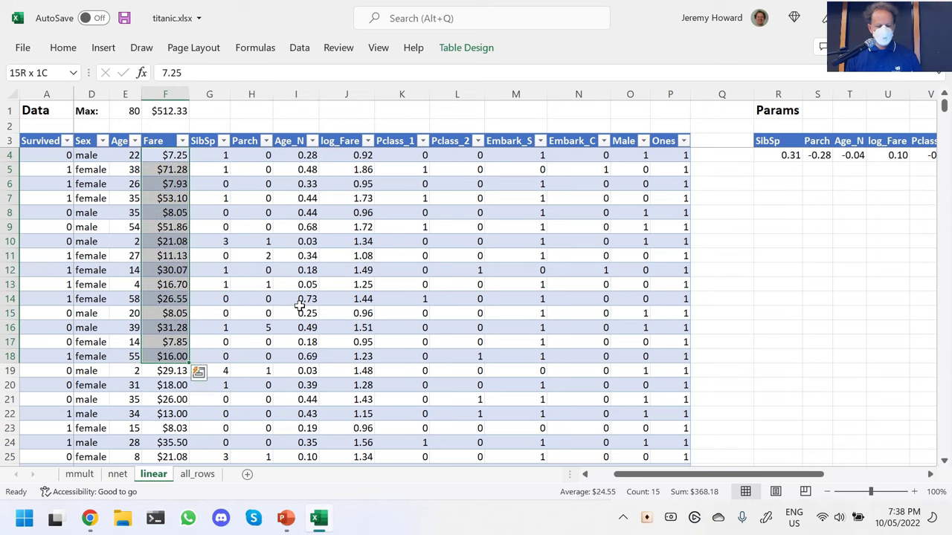
pyautogui.press('Up')
pyautogui.press('Down')
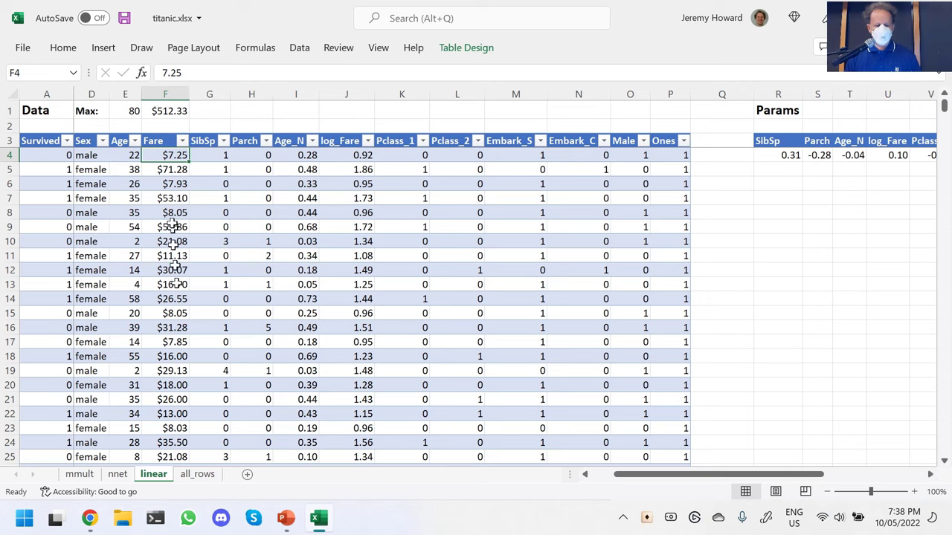
# Compare the small and large fares in F4 to F6 by stepping through them.
pyautogui.press('Down')
pyautogui.press('Up')
pyautogui.press('Down')
pyautogui.press('Down')
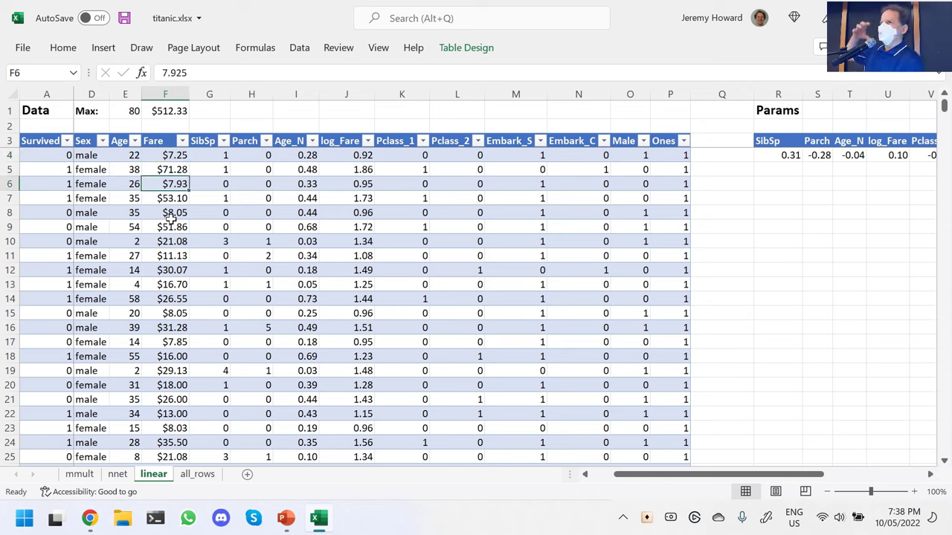
pyautogui.press('Up')
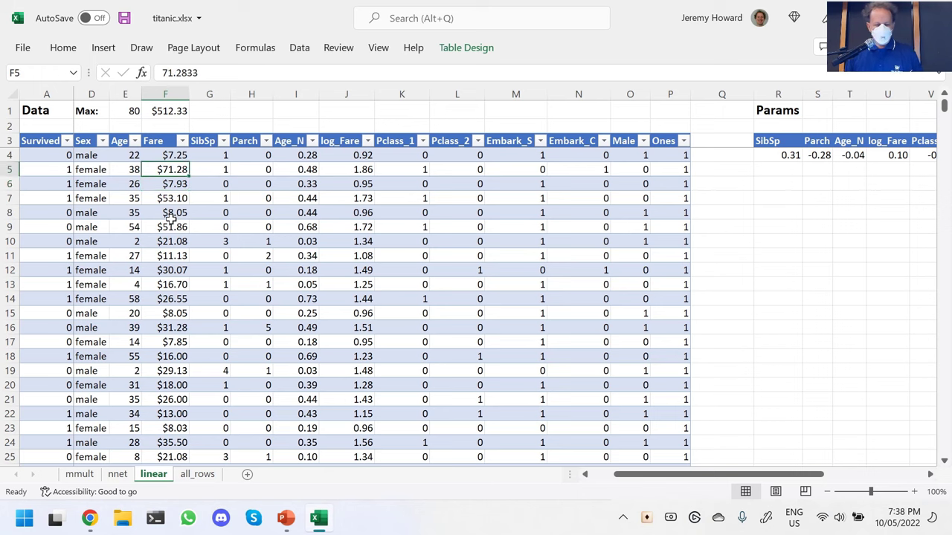
pyautogui.press('Up')
# Inspect the log_Fare formula in J694 and scan the column's values across the last rows of the table.
pyautogui.hotkey('ctrl', 'Down')
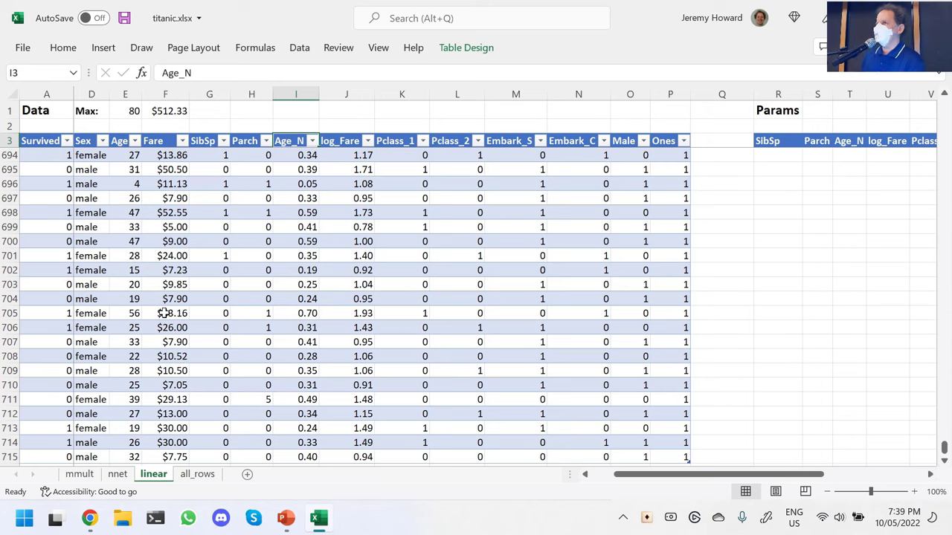
pyautogui.click(336, 155)
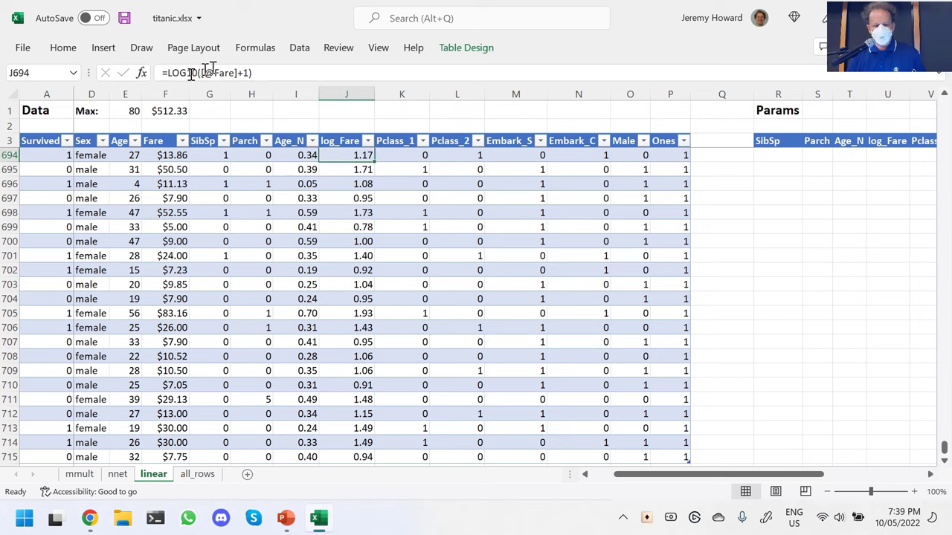
pyautogui.press('Down')
pyautogui.press('Down')
pyautogui.press('Down')
pyautogui.press('Down')
pyautogui.press('Down')
pyautogui.press('Down')
pyautogui.press('Down')
pyautogui.press('Down')
pyautogui.press('Down')
pyautogui.press('Down')
pyautogui.press('Down')
pyautogui.press('Down')
pyautogui.press('Down')
pyautogui.press('Down')
pyautogui.press('Down')
pyautogui.press('Down')
pyautogui.press('Down')
pyautogui.press('Down')
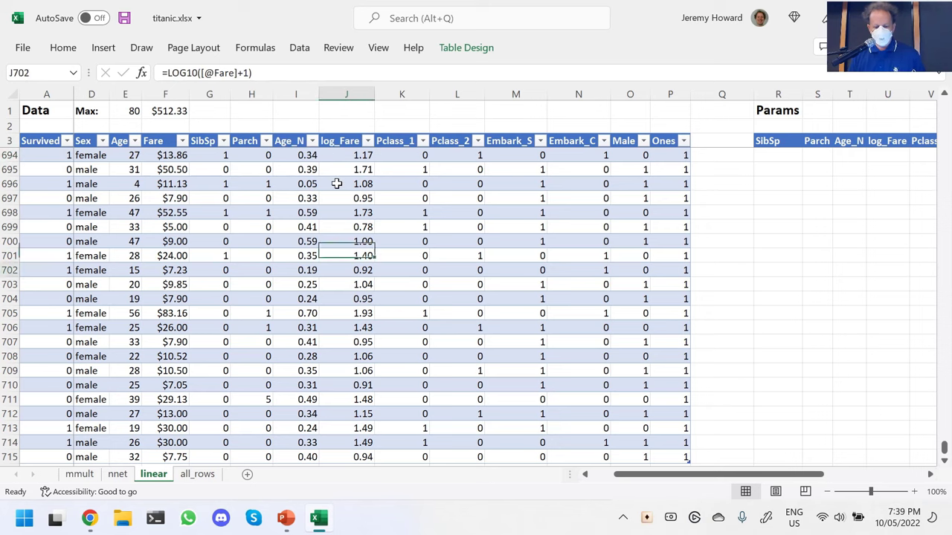
pyautogui.press('Up')
pyautogui.press('Up')
pyautogui.press('Up')
pyautogui.press('Up')
pyautogui.press('Up')
pyautogui.press('Up')
pyautogui.press('Up')
pyautogui.press('Up')
pyautogui.press('Up')
pyautogui.press('Up')
pyautogui.press('Up')
pyautogui.press('Up')
pyautogui.press('Up')
pyautogui.press('Up')
pyautogui.press('Up')
pyautogui.press('Up')
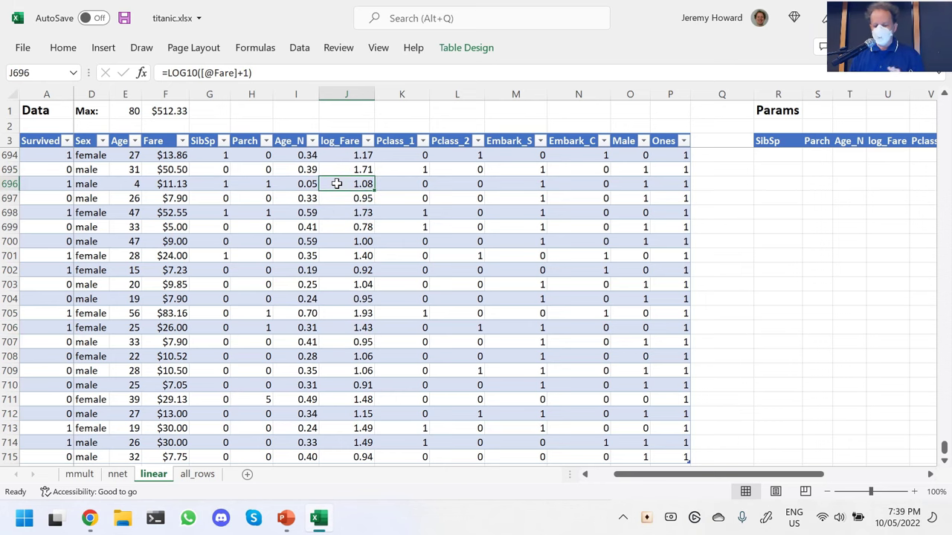
pyautogui.press('Up')
pyautogui.press('Up')
pyautogui.press('Down')
pyautogui.press('Down')
pyautogui.press('Down')
pyautogui.press('Down')
pyautogui.press('Down')
pyautogui.press('Down')
pyautogui.press('Down')
pyautogui.press('Down')
pyautogui.press('Down')
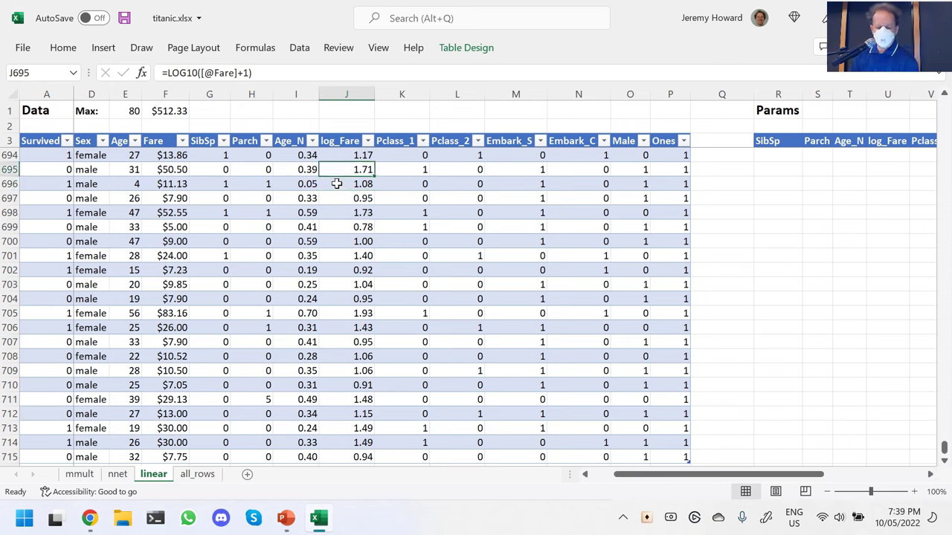
pyautogui.press('Up')
pyautogui.press('Up')
pyautogui.press('Up')
pyautogui.press('Up')
pyautogui.press('Up')
pyautogui.press('Up')
pyautogui.press('Up')
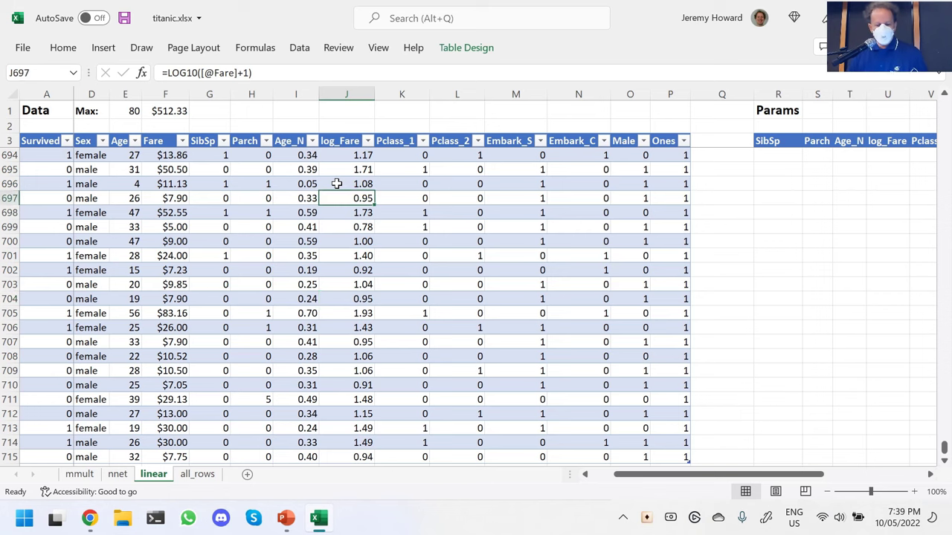
# Highlight all the model input columns from SibSp to Ones with their headers, G3:P14.
pyautogui.press('Left')
pyautogui.press('Left')
pyautogui.press('Left')
pyautogui.press('Up')
pyautogui.press('Up')
pyautogui.press('Up')
pyautogui.press('Up')
pyautogui.press('Up')
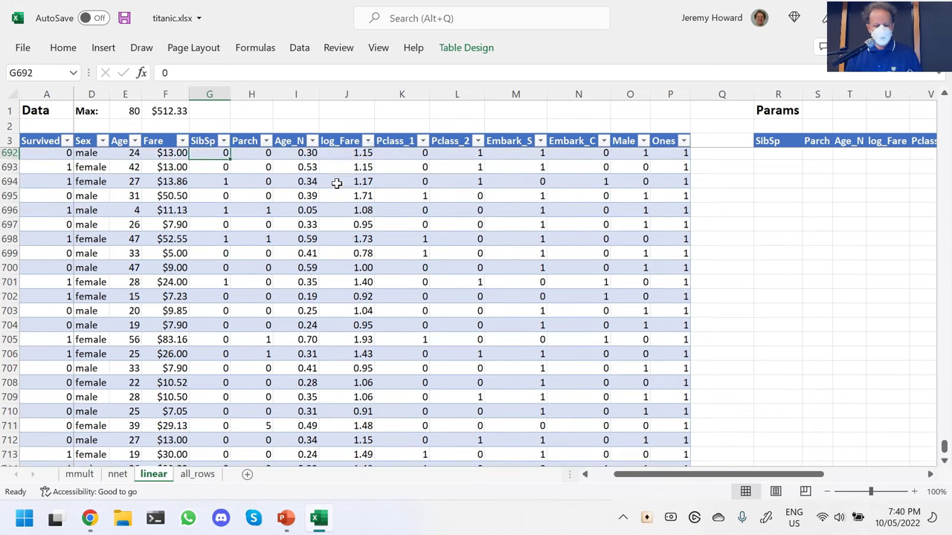
pyautogui.hotkey('ctrl', 'Up')
pyautogui.press('Up')
pyautogui.hotkey('shift', 'Down')
pyautogui.hotkey('shift', 'Down')
pyautogui.hotkey('shift', 'Down')
pyautogui.hotkey('shift', 'Down')
pyautogui.hotkey('shift', 'Down')
pyautogui.hotkey('shift', 'Down')
pyautogui.hotkey('shift', 'Down')
pyautogui.hotkey('shift', 'Down')
pyautogui.hotkey('shift', 'Down')
pyautogui.hotkey('shift', 'Down')
pyautogui.hotkey('shift', 'Down')
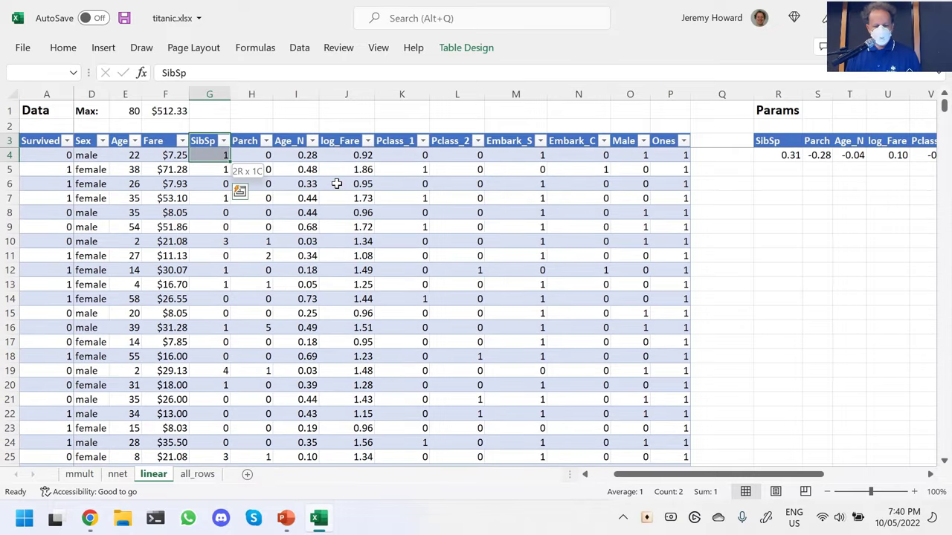
pyautogui.hotkey('ctrl', 'shift', 'Right')
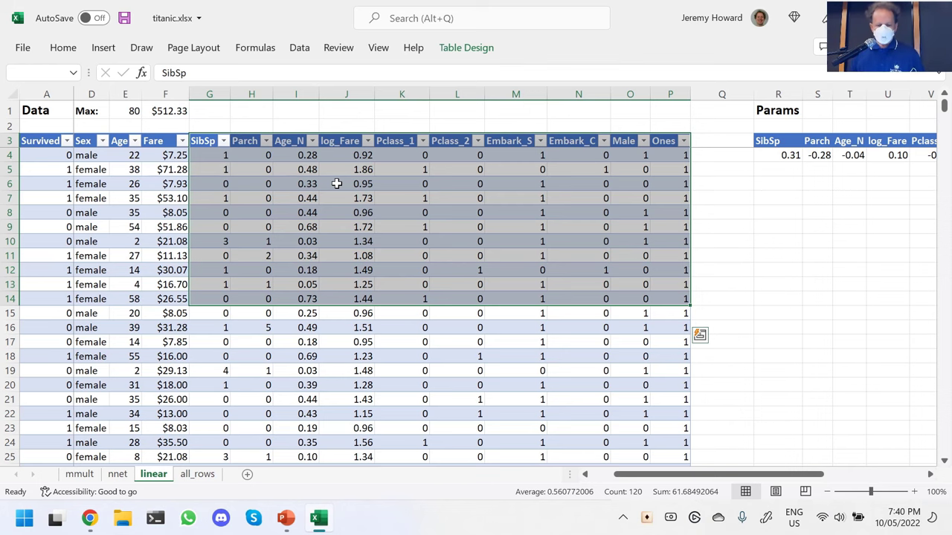
# Go to the Params section and highlight all ten parameters from SibSp to Const, R4:AA4.
pyautogui.press('Right')
pyautogui.press('Right')
pyautogui.press('Right')
pyautogui.press('Right')
pyautogui.press('Right')
pyautogui.press('Right')
pyautogui.press('Right')
pyautogui.press('Right')
pyautogui.press('Right')
pyautogui.press('Right')
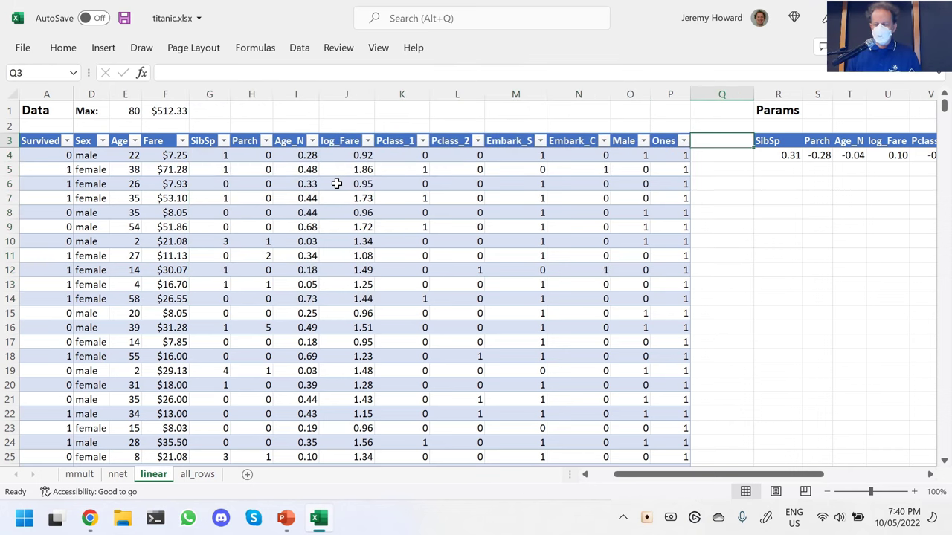
pyautogui.press('Right')
pyautogui.press('Right')
pyautogui.press('Right')
pyautogui.press('Right')
pyautogui.press('Right')
pyautogui.press('Right')
pyautogui.press('Right')
pyautogui.press('Right')
pyautogui.press('Right')
pyautogui.press('Right')
pyautogui.press('Down')
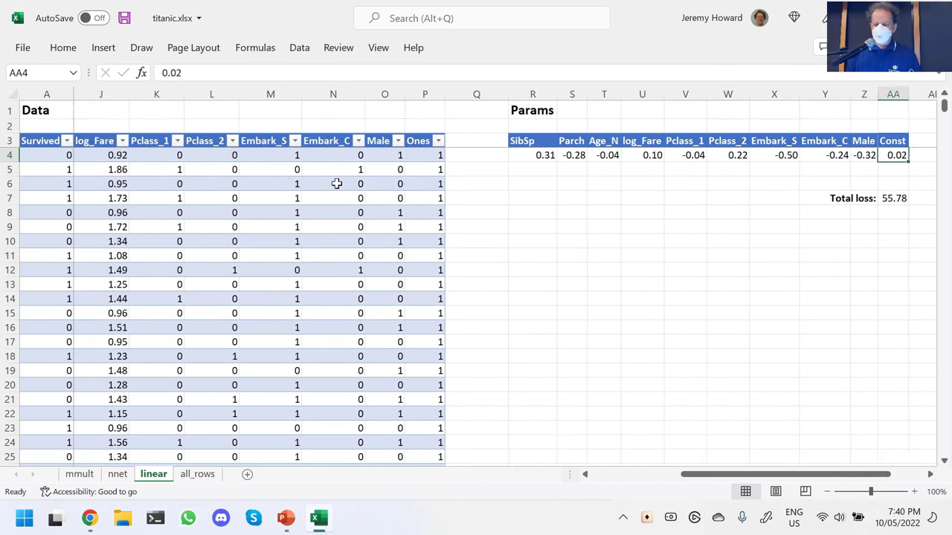
pyautogui.hotkey('ctrl', 'shift', 'Left')
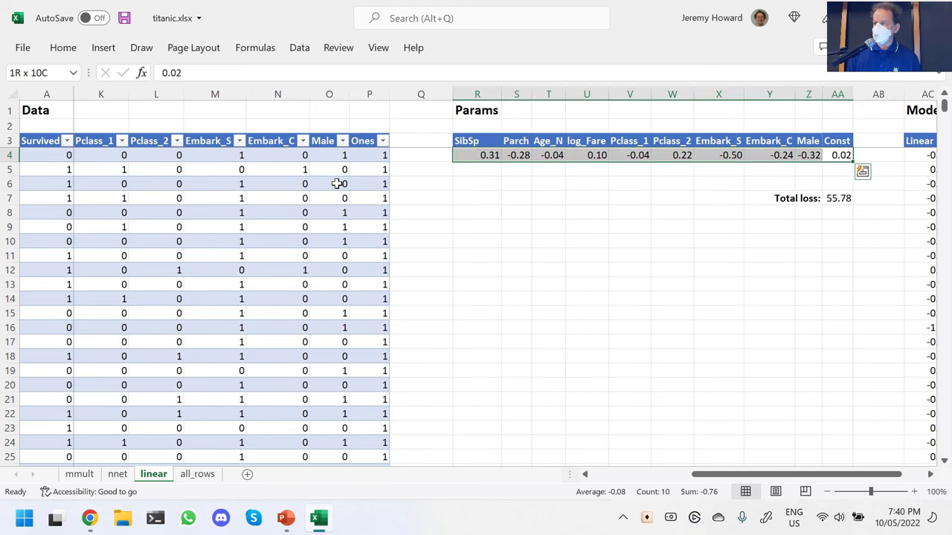
# Step back through the individual parameter values in row 4 to SibSp in R4.
pyautogui.press('Right')
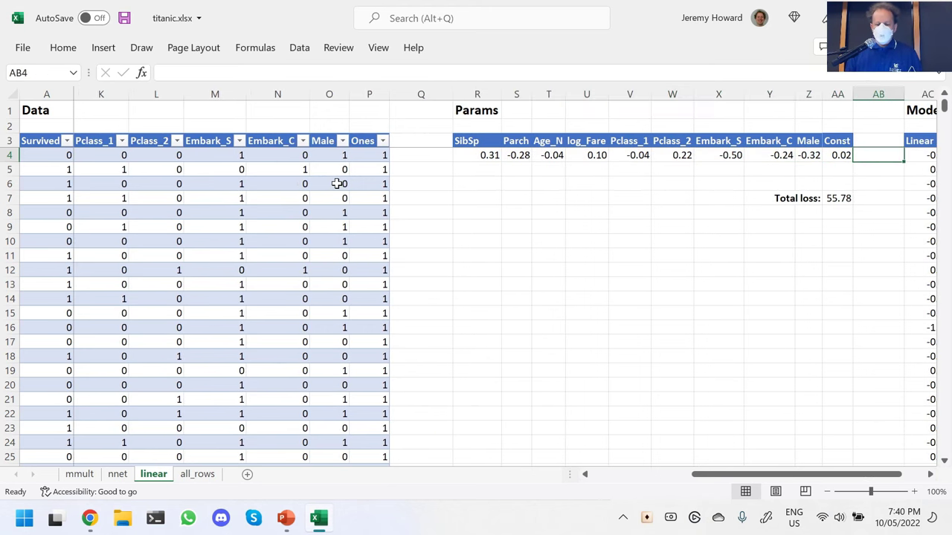
pyautogui.press('Left')
pyautogui.press('Left')
pyautogui.press('Left')
pyautogui.press('Left')
pyautogui.press('Left')
pyautogui.press('Left')
pyautogui.press('Left')
pyautogui.press('Left')
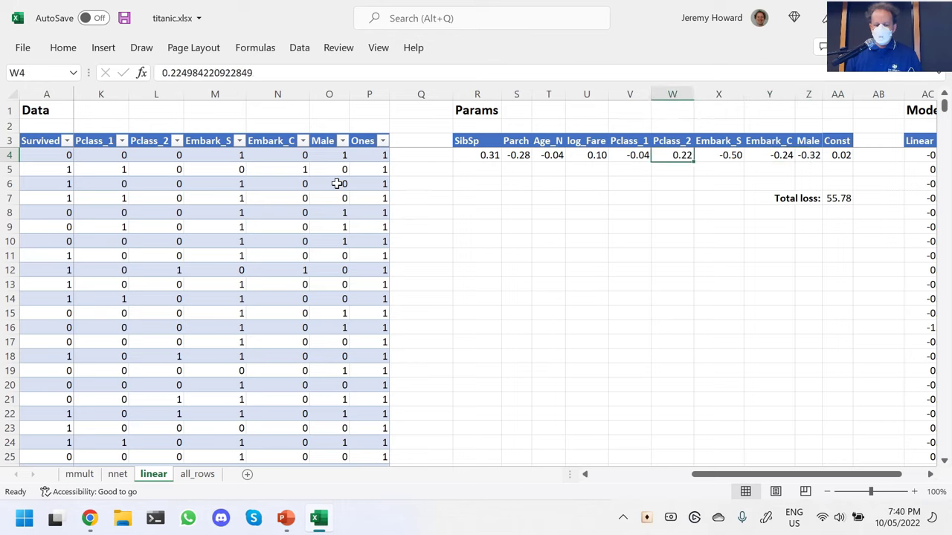
pyautogui.press('Left')
pyautogui.press('Left')
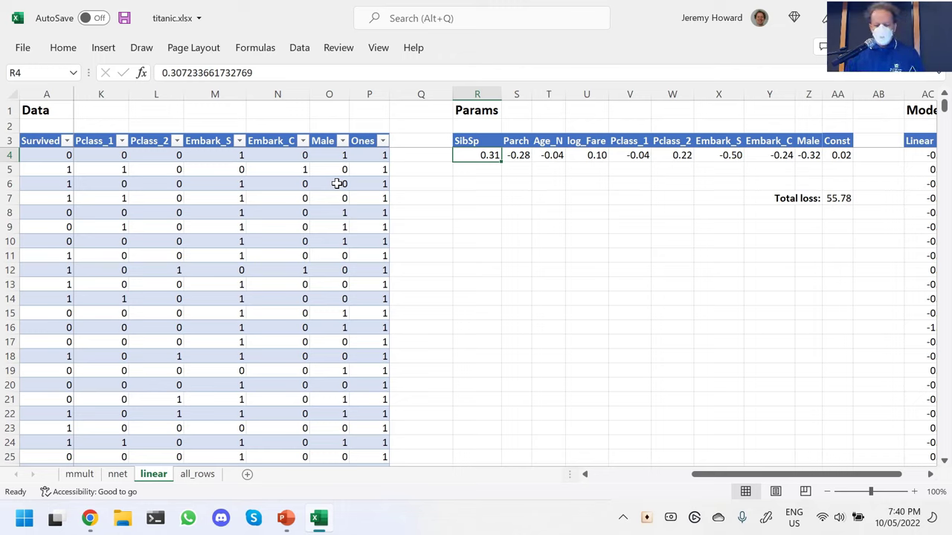
# Examine both ranges of the Linear column's SUMPRODUCT formula in AC4, leaving the formula unchanged.
pyautogui.hotkey('ctrl', 'Right')
pyautogui.hotkey('ctrl', 'Right')
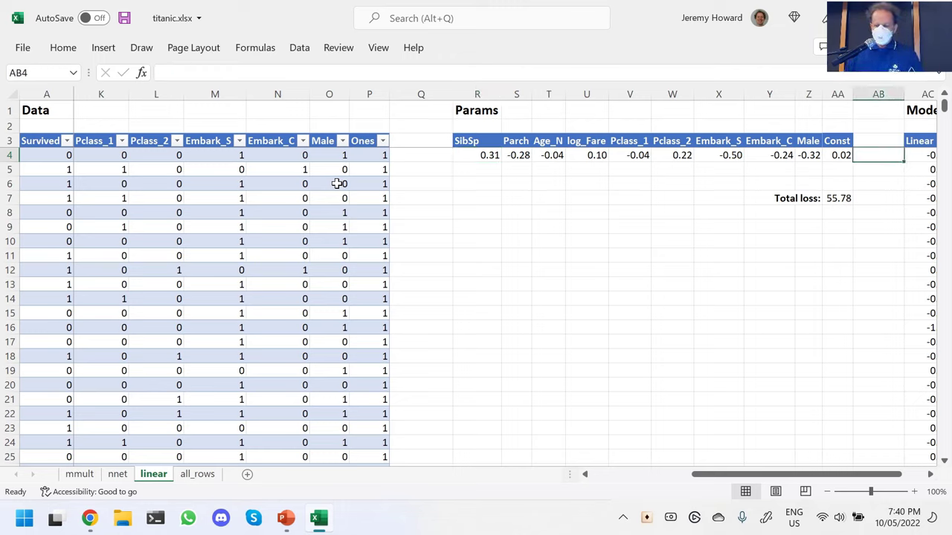
pyautogui.doubleClick(199, 72)
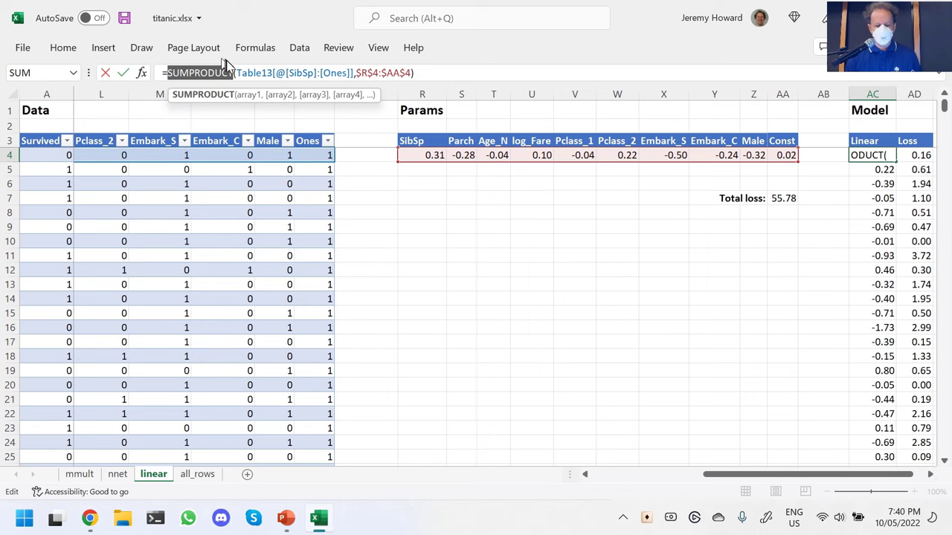
pyautogui.click(236, 72)
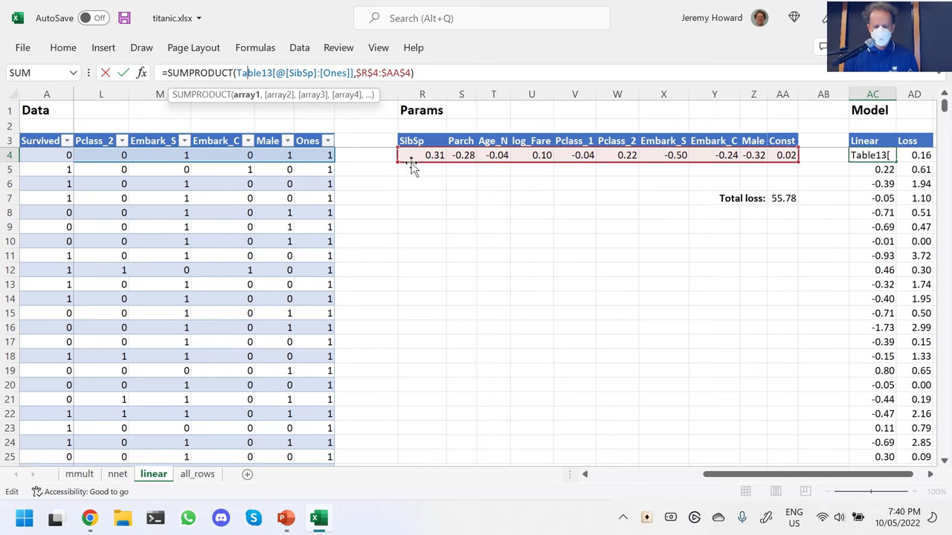
pyautogui.hscroll(-3, 409, 156)
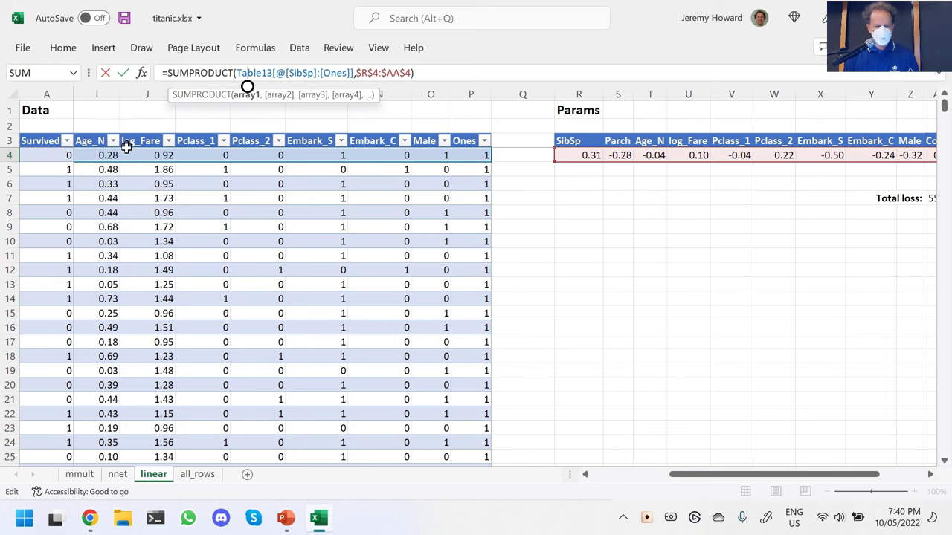
pyautogui.hscroll(-7, 89, 158)
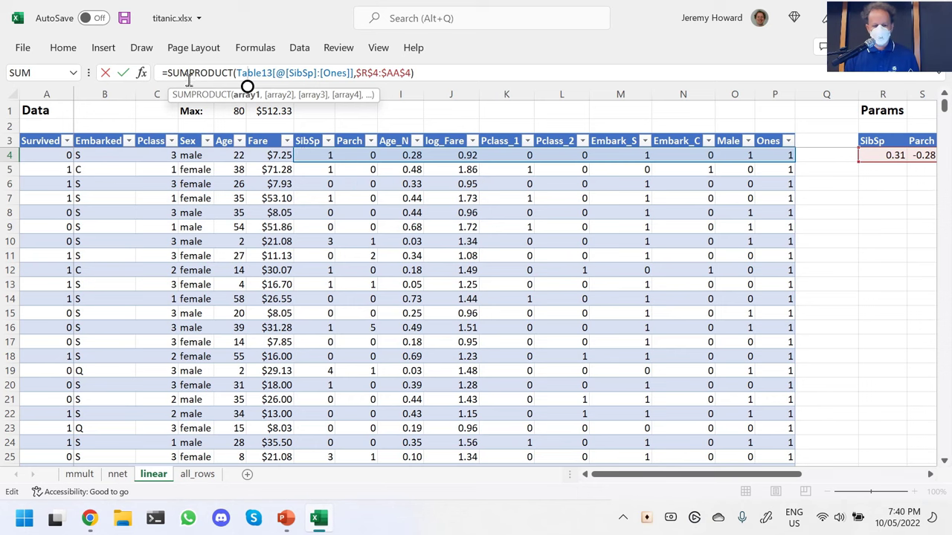
pyautogui.press('Escape')
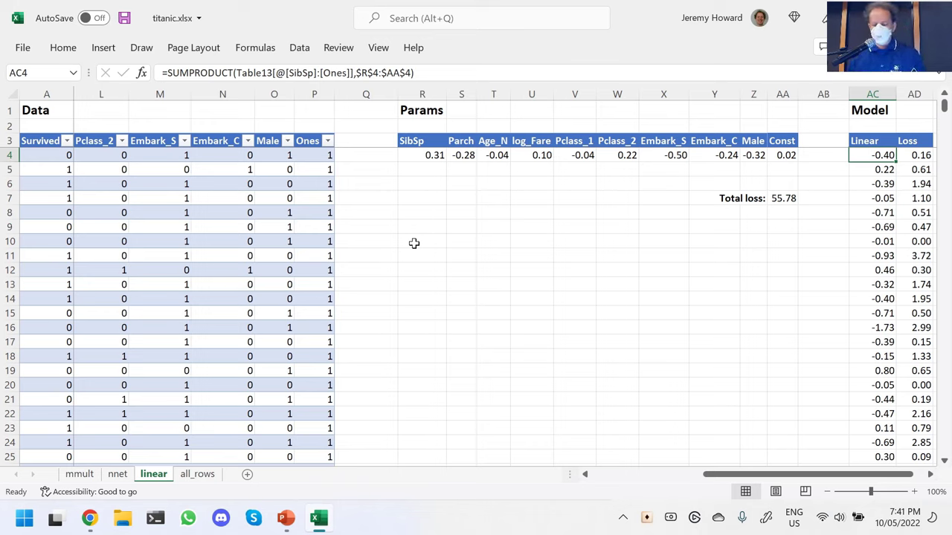
# Examine how the Const parameter in AA4 pairs with the Ones column in the Linear formula of AC4.
pyautogui.click(782, 141)
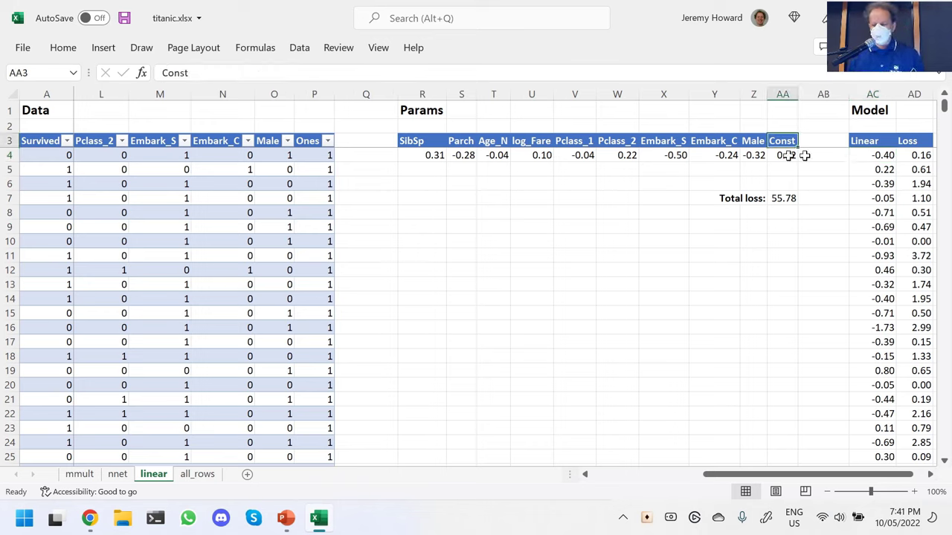
pyautogui.click(862, 156)
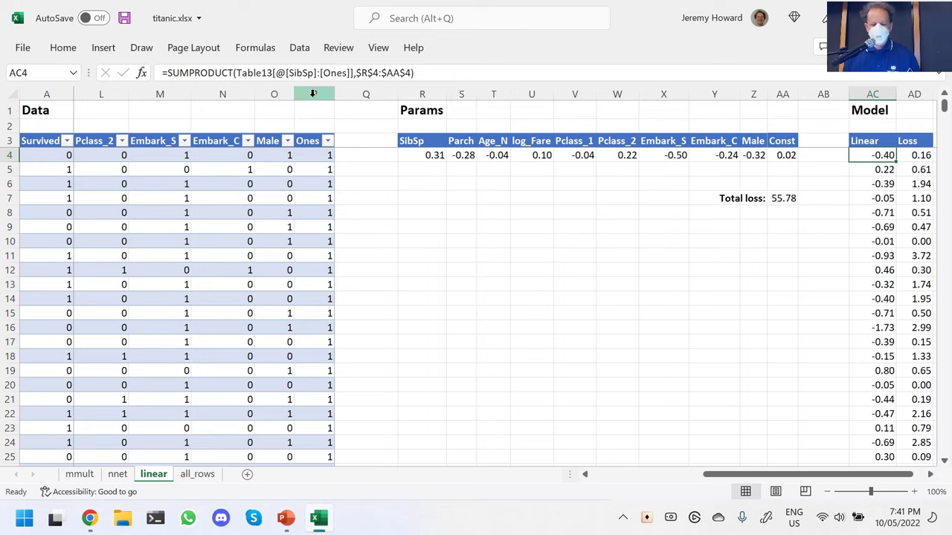
pyautogui.click(313, 93)
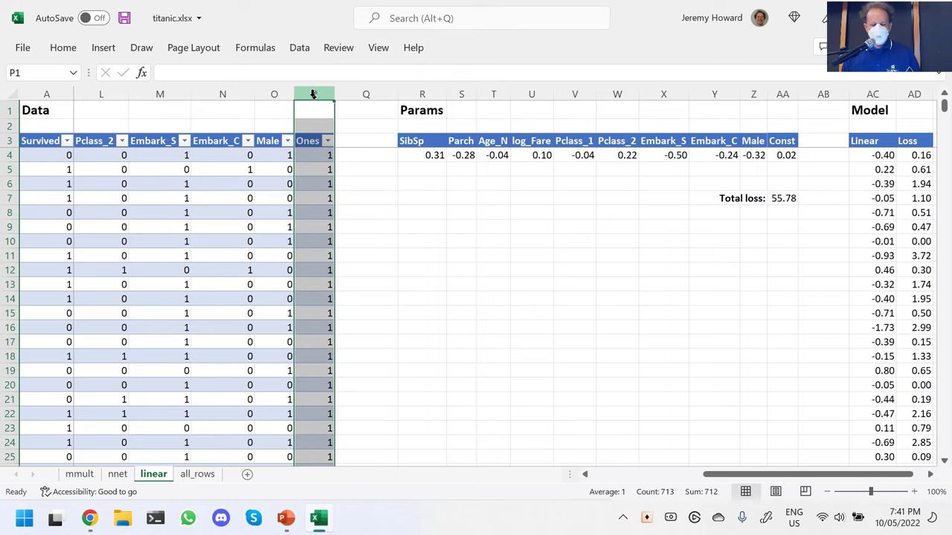
pyautogui.click(317, 184)
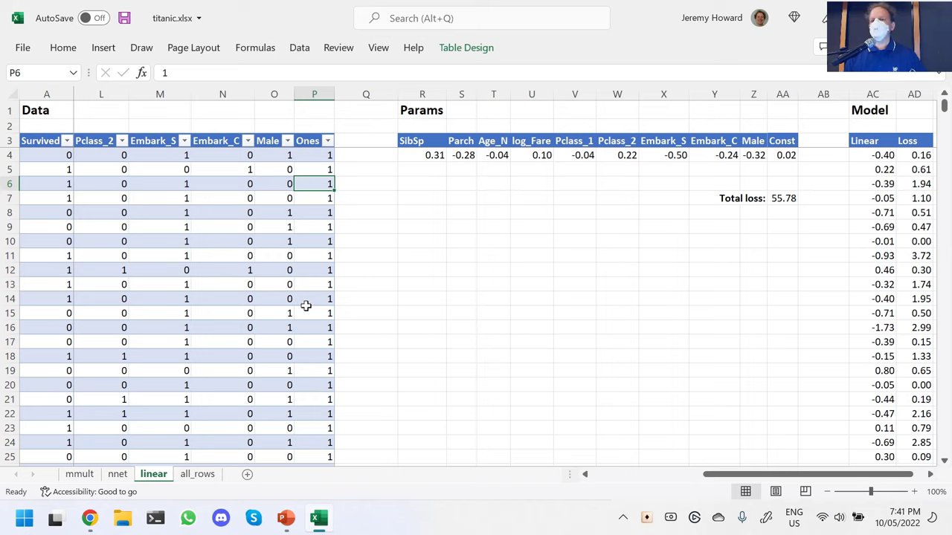
pyautogui.click(779, 155)
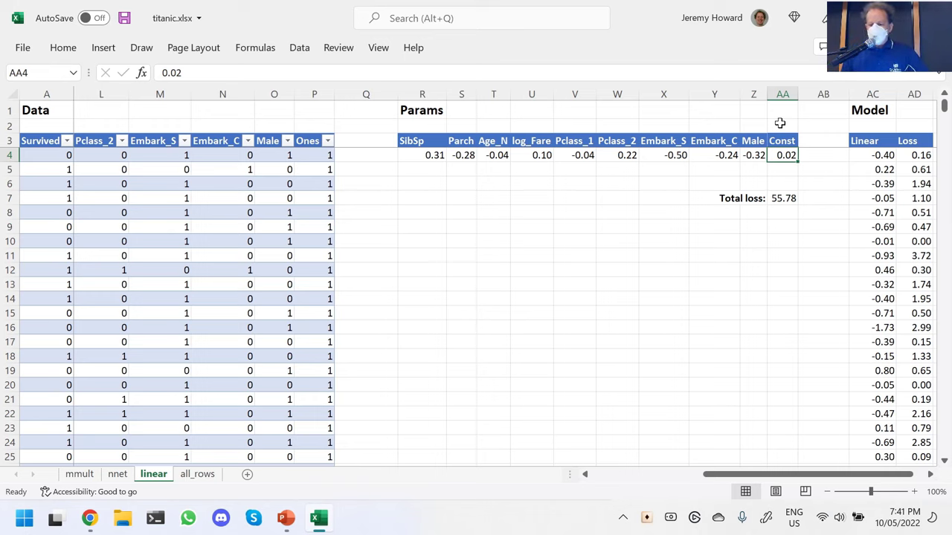
pyautogui.press('Right')
pyautogui.press('Right')
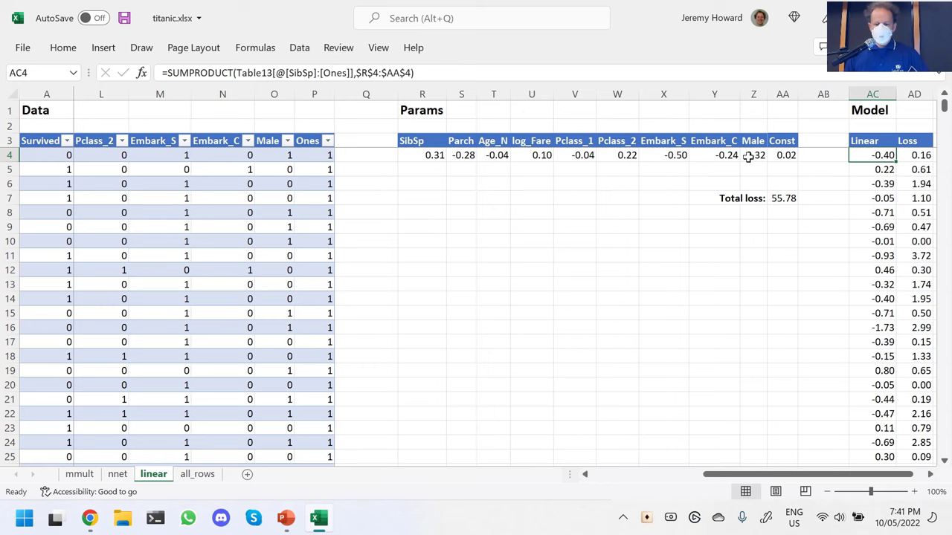
pyautogui.hscroll(3, 674, 173)
pyautogui.hscroll(-3, 675, 173)
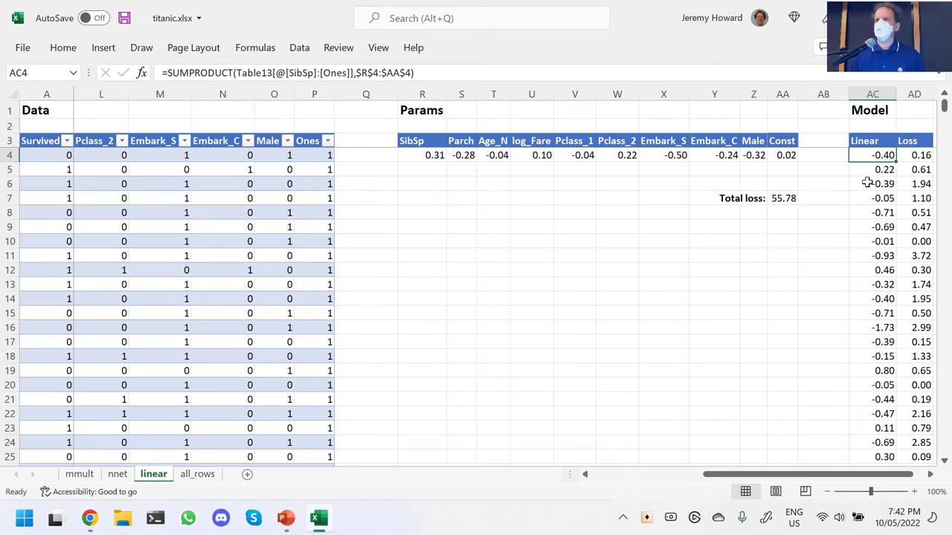
# Examine the squared-error formula behind the first Loss value in AD4, leaving it unchanged.
pyautogui.press('Right')
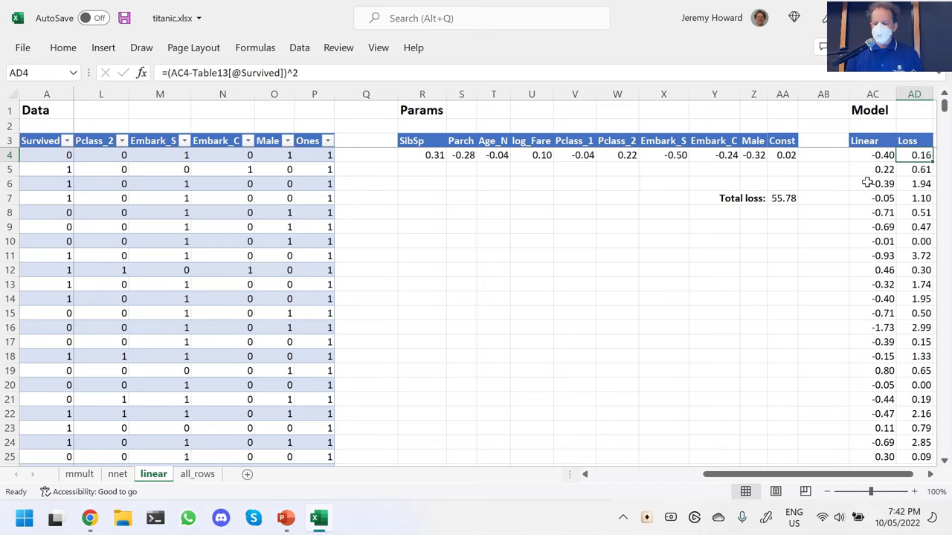
pyautogui.press('Right')
pyautogui.press('Left')
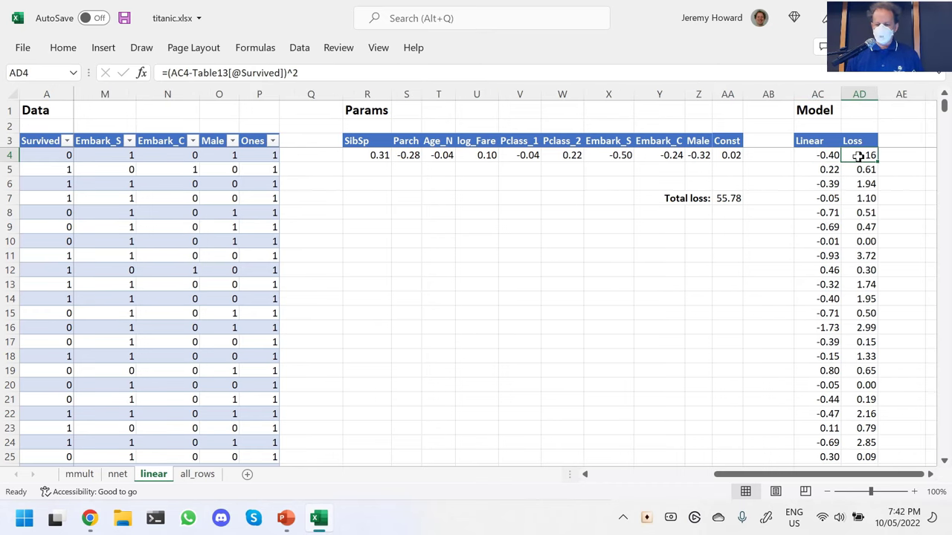
pyautogui.doubleClick(857, 156)
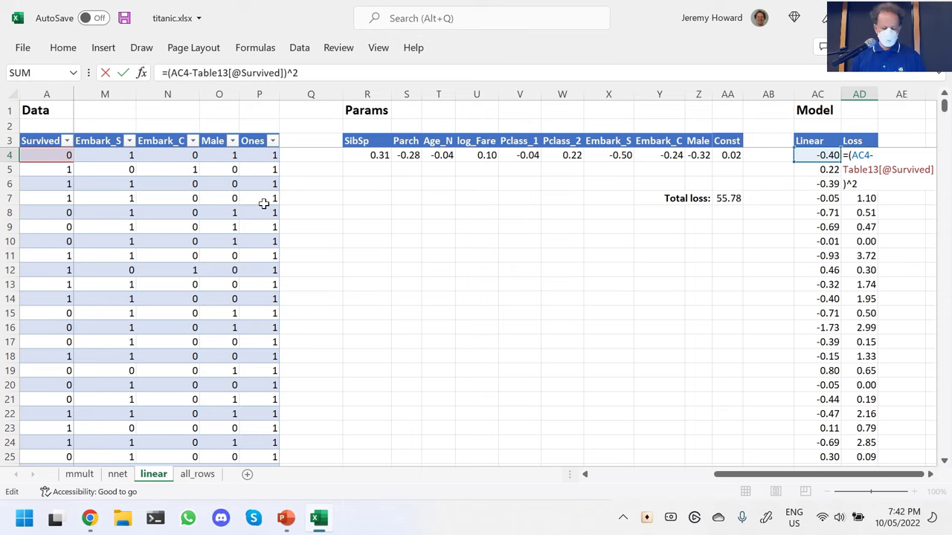
pyautogui.hotkey('ctrl', 'Return')
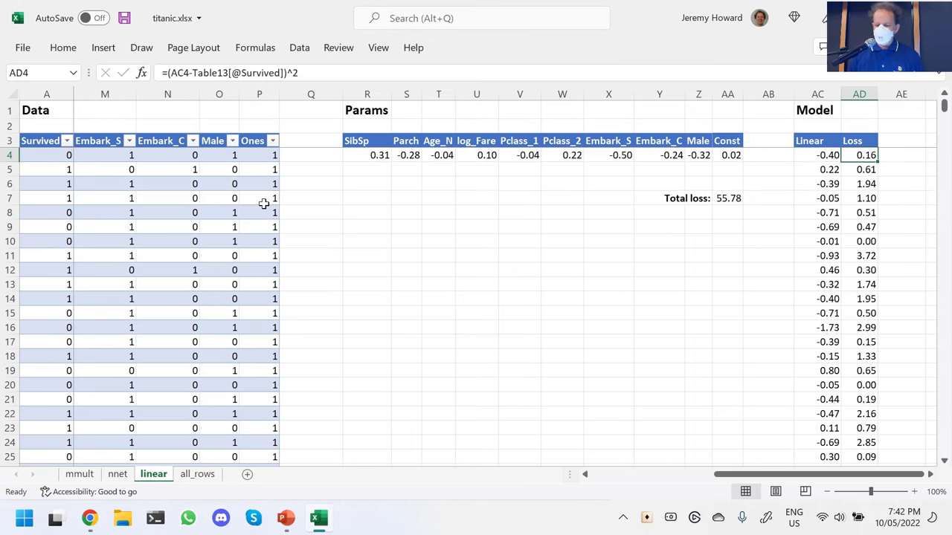
# Check how far down the Loss column extends, and examine the SUM range of the Total loss formula in AA7.
pyautogui.hotkey('ctrl', 'Down')
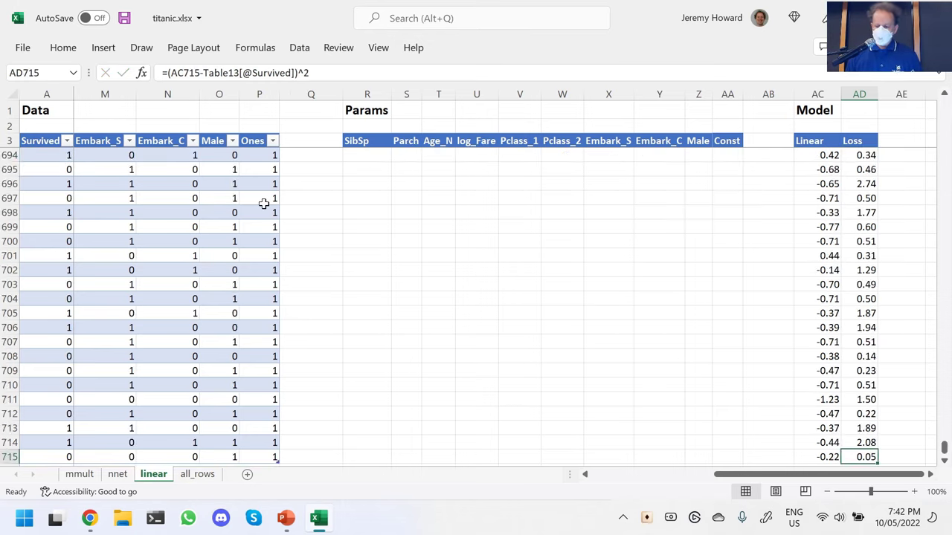
pyautogui.hotkey('ctrl', 'Up')
pyautogui.press('Down')
pyautogui.press('Left')
pyautogui.press('Left')
pyautogui.press('Left')
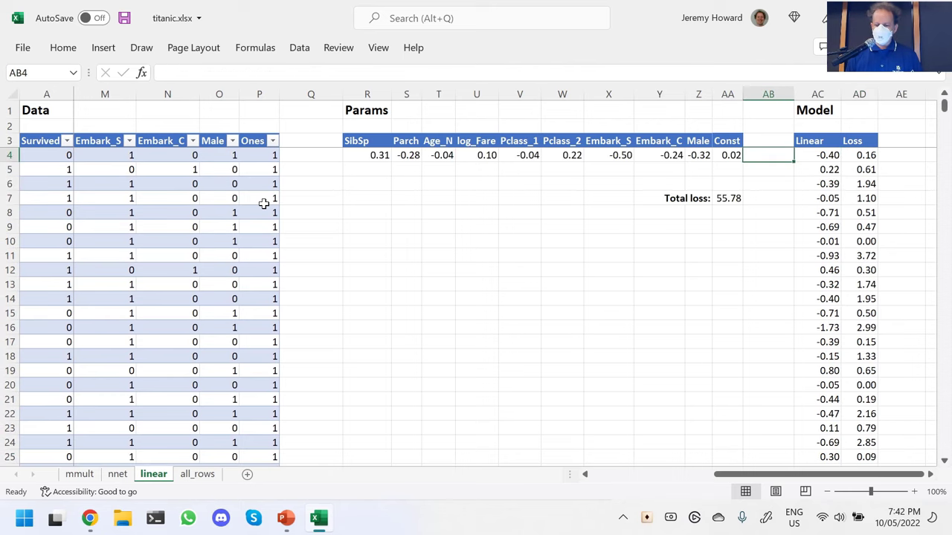
pyautogui.press('Down')
pyautogui.press('Down')
pyautogui.press('Down')
pyautogui.press('F2')
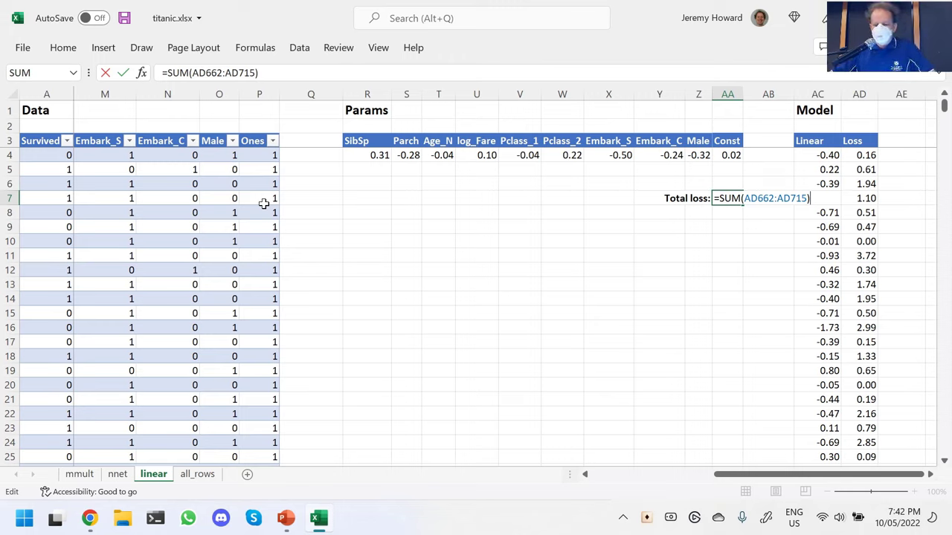
pyautogui.press('Escape')
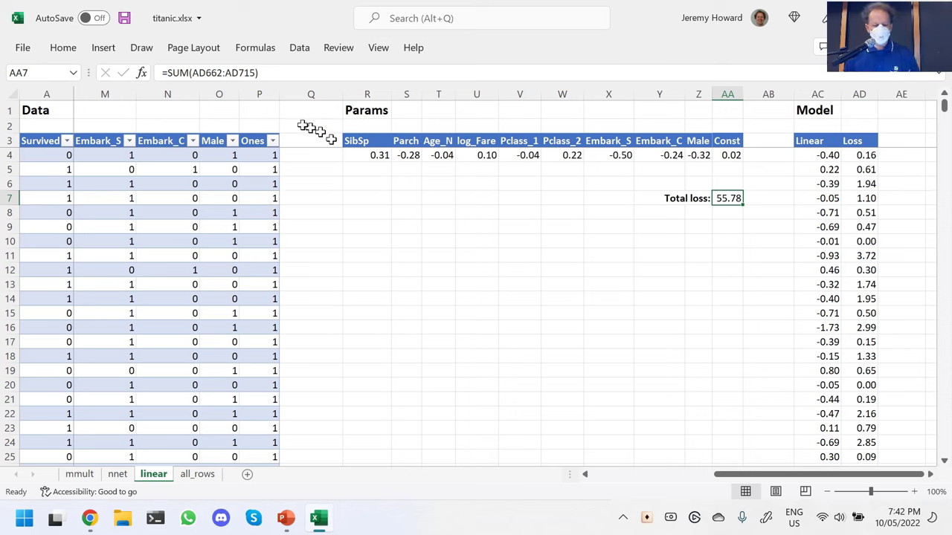
# Review the Solver setup for minimising AA7 by changing R4:AA4, and close it without solving.
pyautogui.click(301, 51)
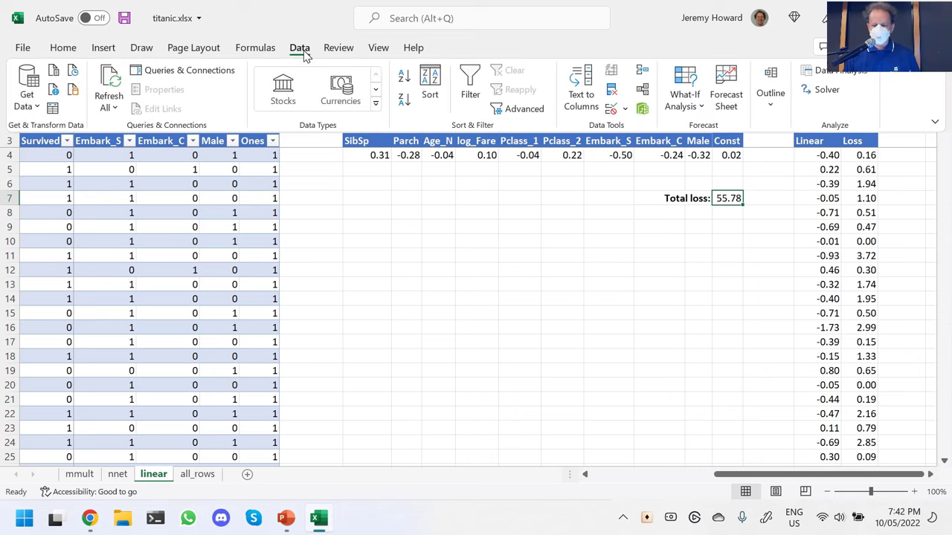
pyautogui.click(822, 93)
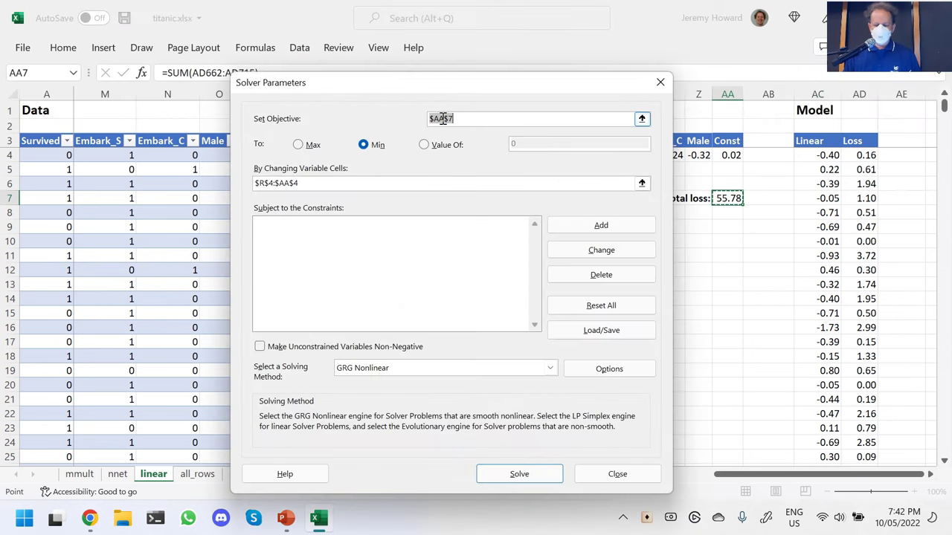
pyautogui.click(378, 184)
pyautogui.moveTo(464, 83); pyautogui.dragTo(308, 184)
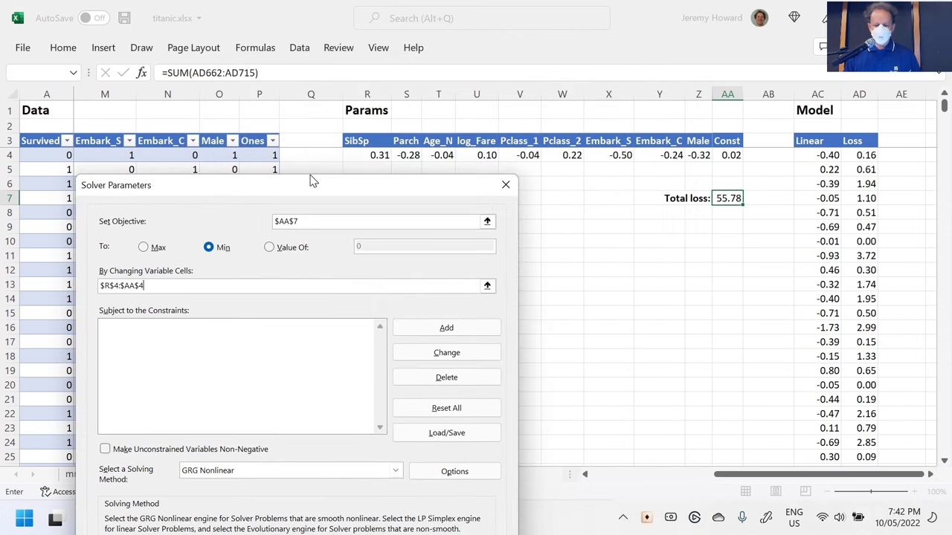
pyautogui.click(487, 285)
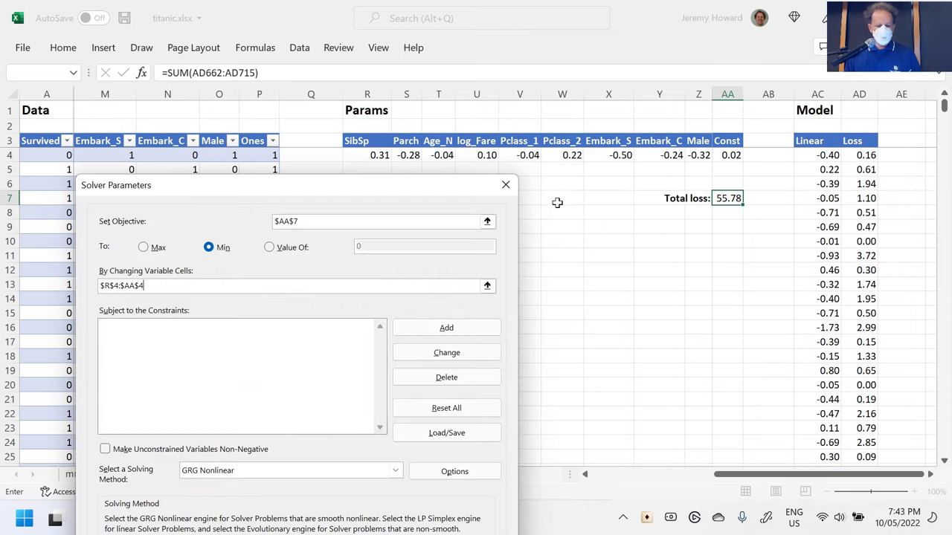
pyautogui.click(556, 206)
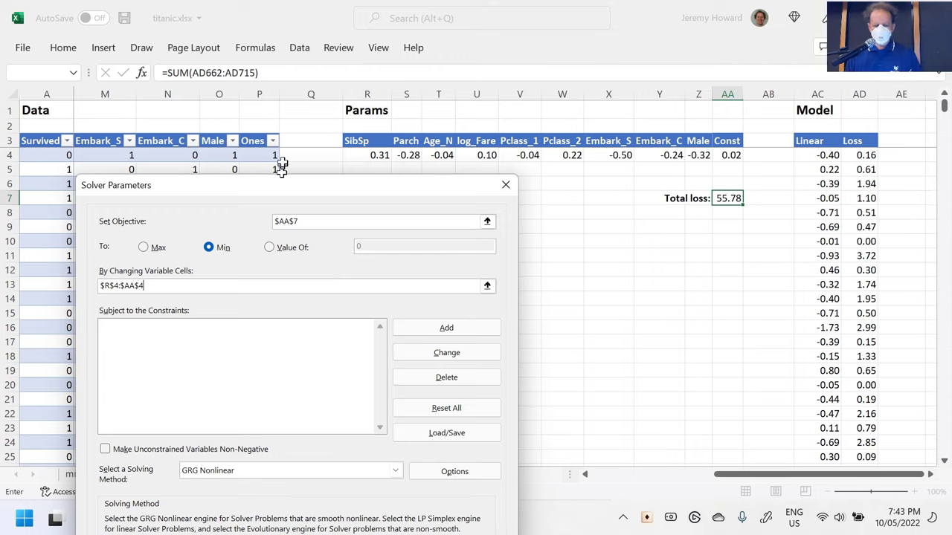
pyautogui.moveTo(278, 185); pyautogui.dragTo(288, 54)
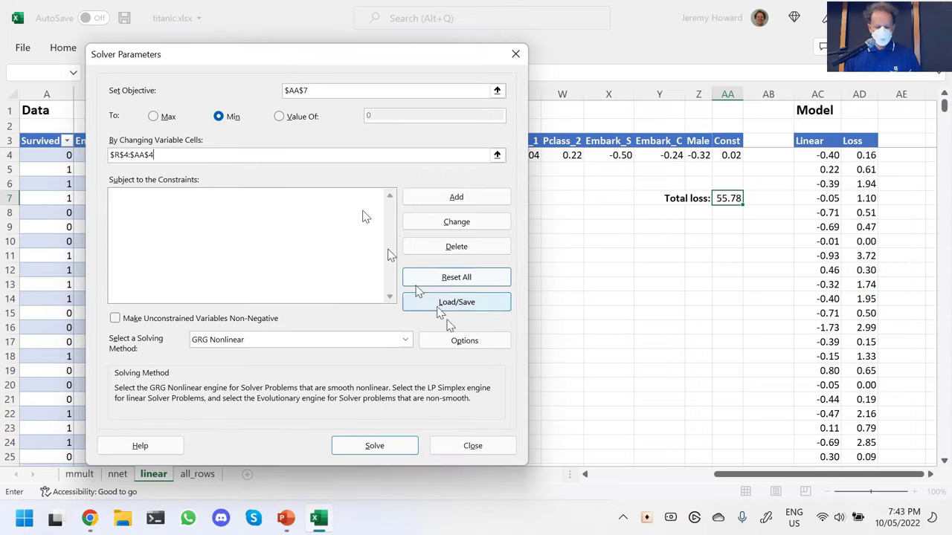
pyautogui.click(515, 54)
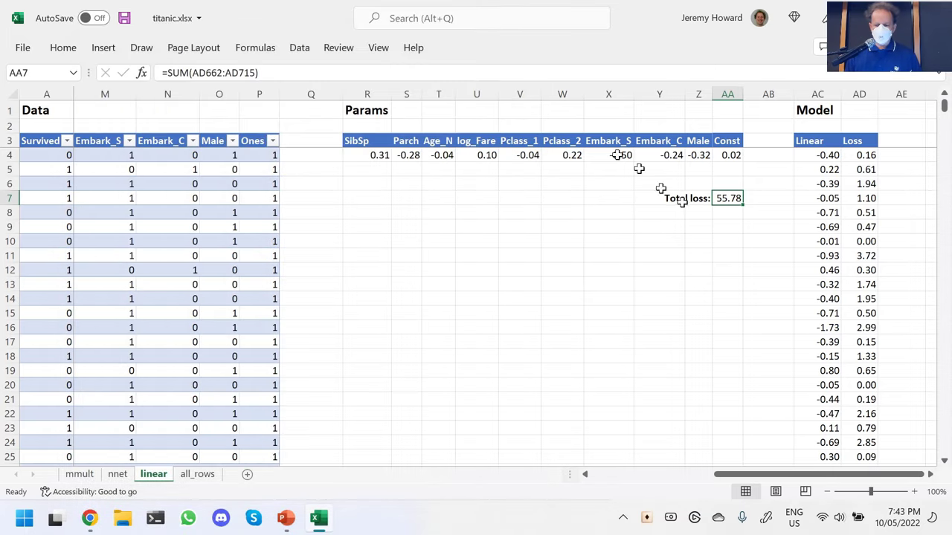
# Change the Total loss formula in AA7 from a sum to =AVERAGE(AD662:AD715).
pyautogui.doubleClick(183, 73)
pyautogui.write('mean')
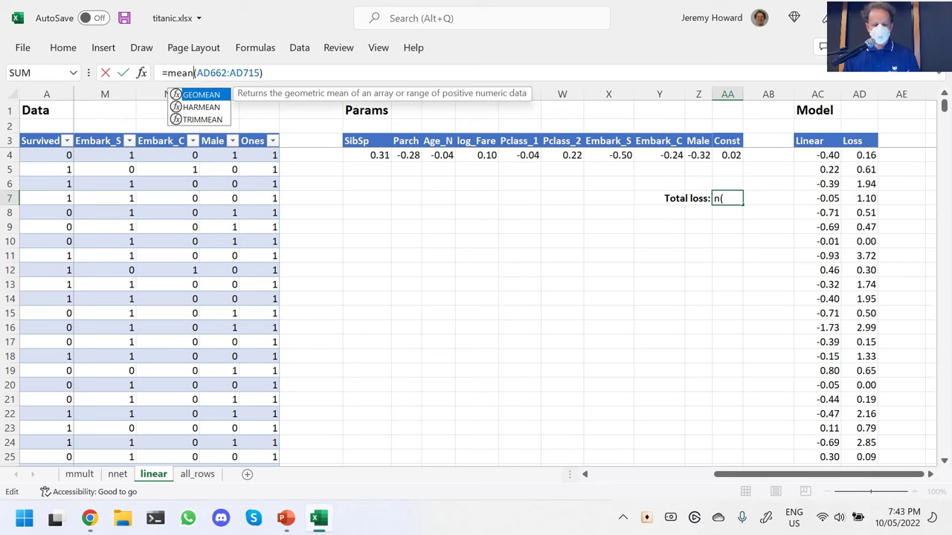
pyautogui.press('BackSpace')
pyautogui.press('BackSpace')
pyautogui.press('BackSpace')
pyautogui.press('BackSpace')
pyautogui.write('av')
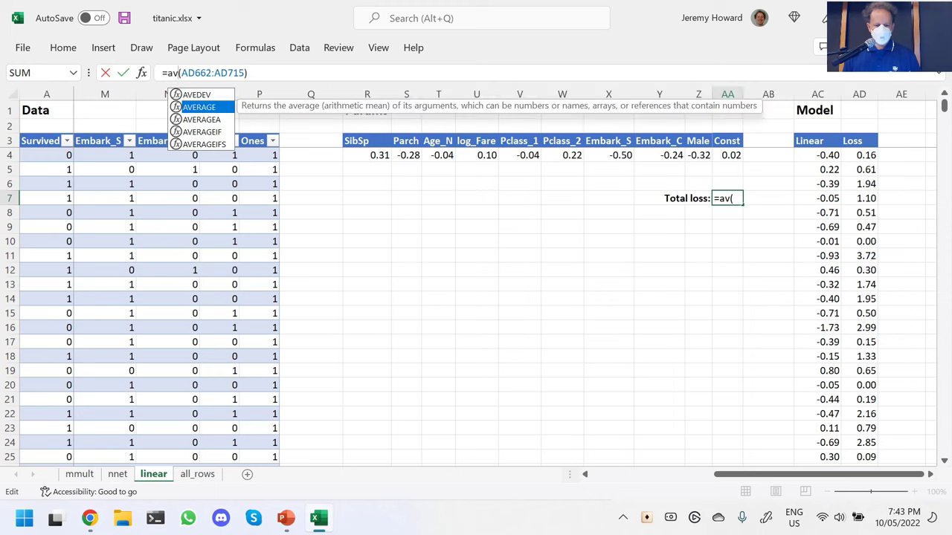
pyautogui.write('er')
pyautogui.press('Tab')
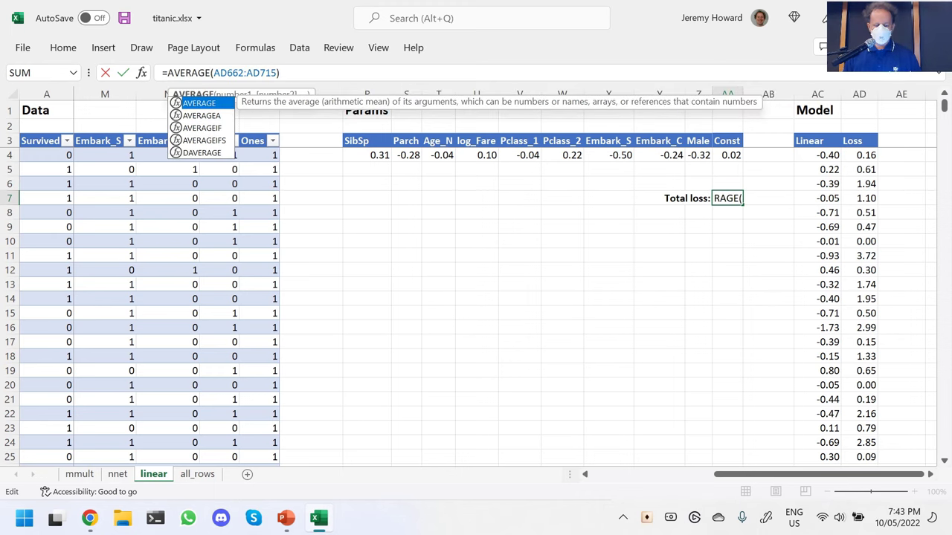
pyautogui.press('Return')
pyautogui.press('Up')
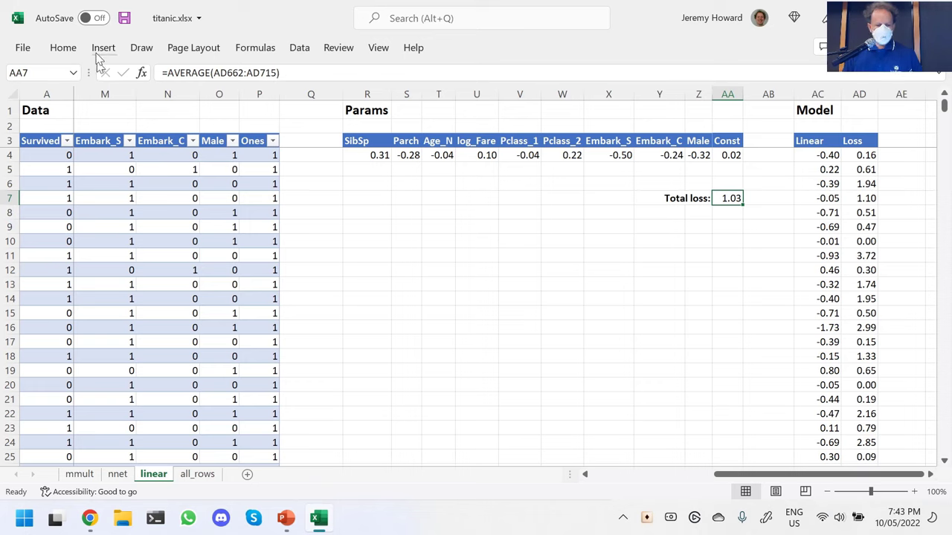
# Run Solver with GRG Nonlinear to minimise AA7 by changing R4:AA4, and keep the solution.
pyautogui.click(297, 48)
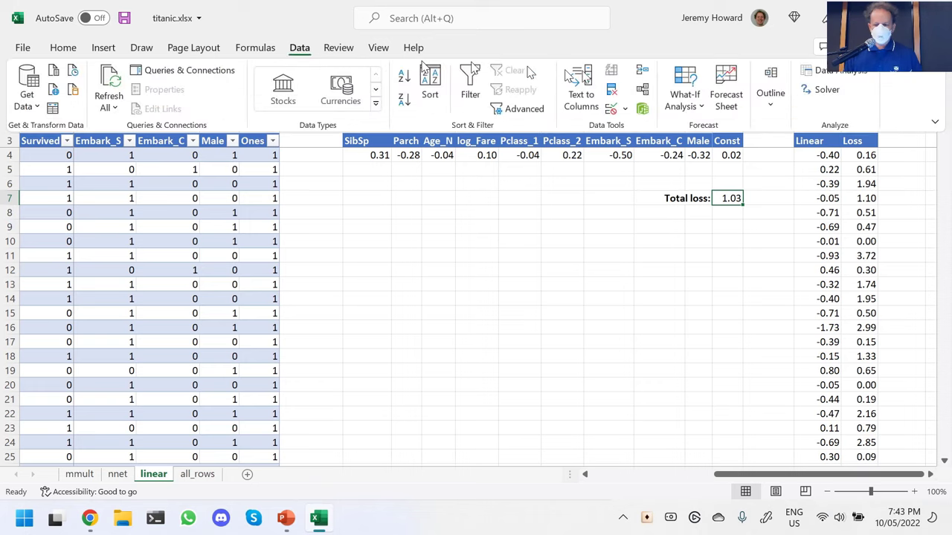
pyautogui.click(825, 89)
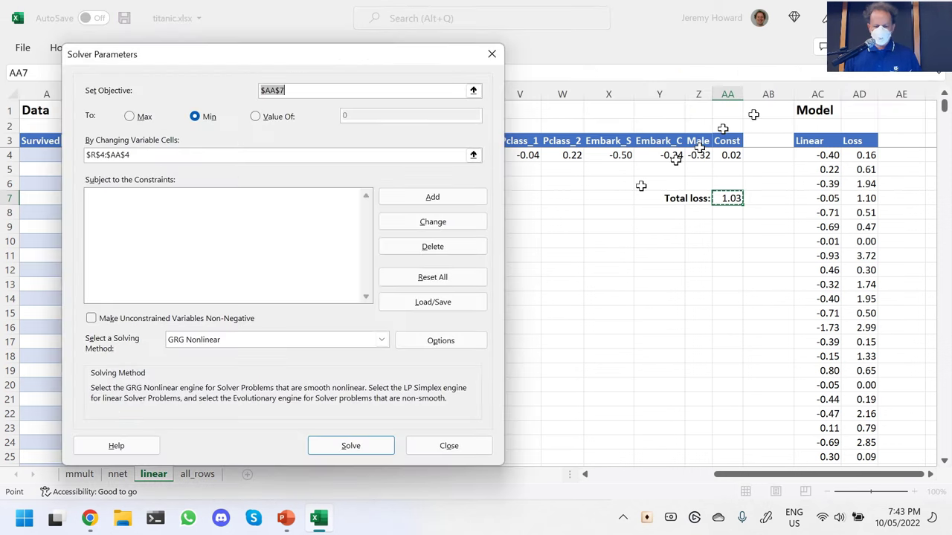
pyautogui.click(362, 447)
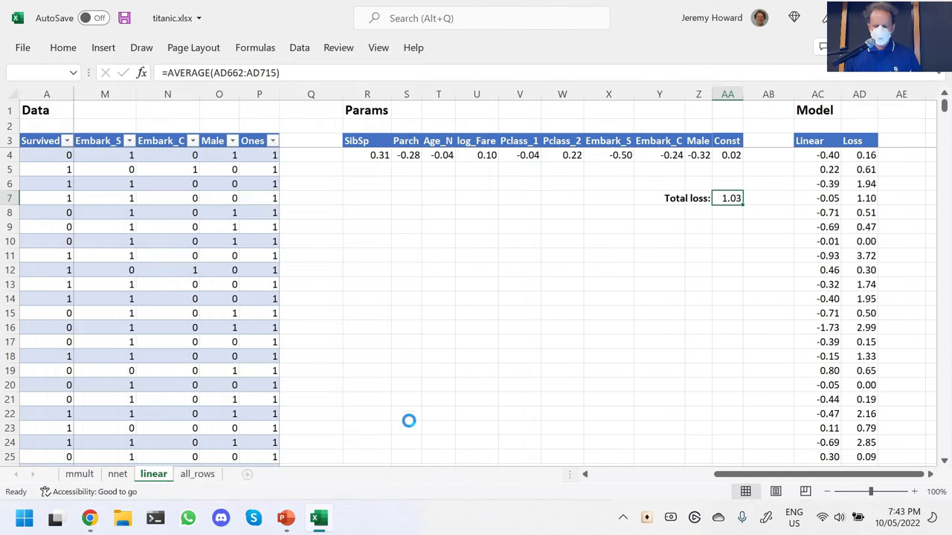
pyautogui.click(303, 286)
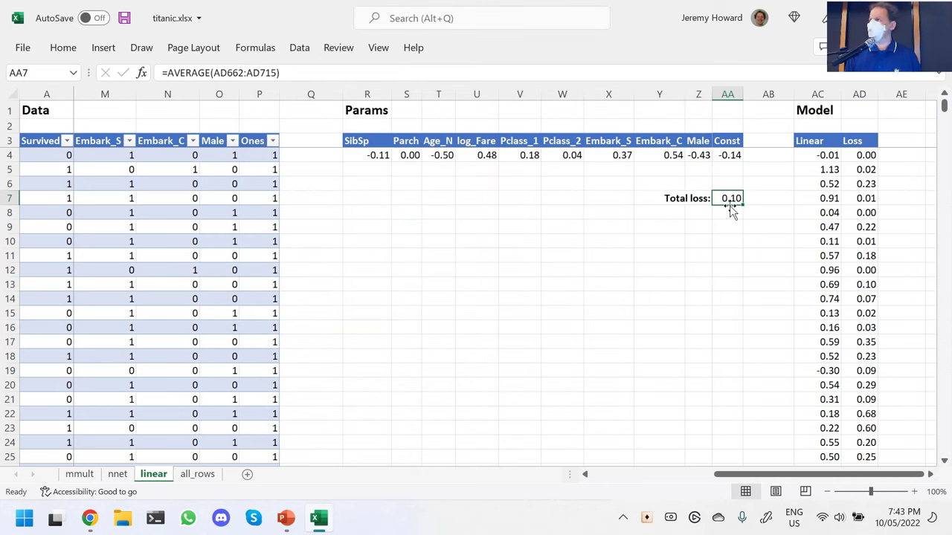
# Compare the optimised Linear predictions with their Loss values for the first two passengers, rows 4 and 5.
pyautogui.click(802, 155)
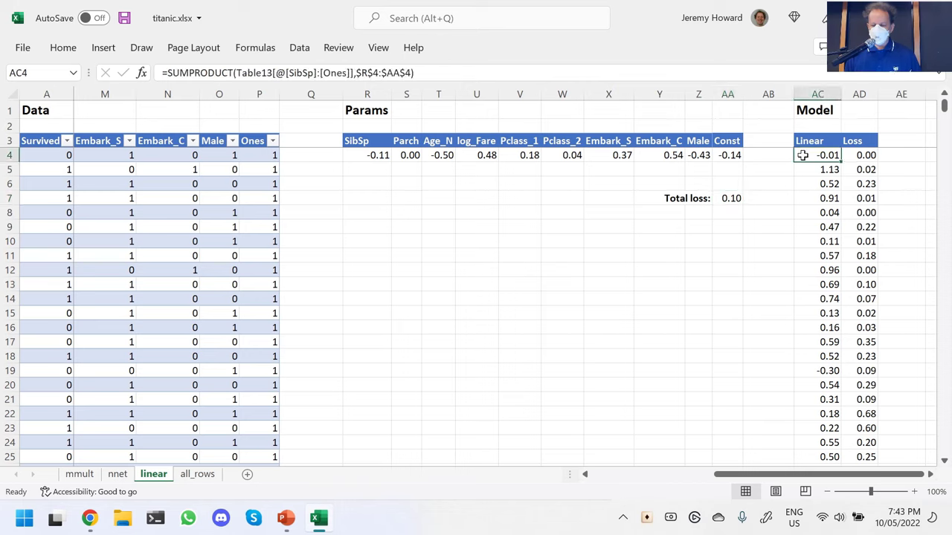
pyautogui.press('Right')
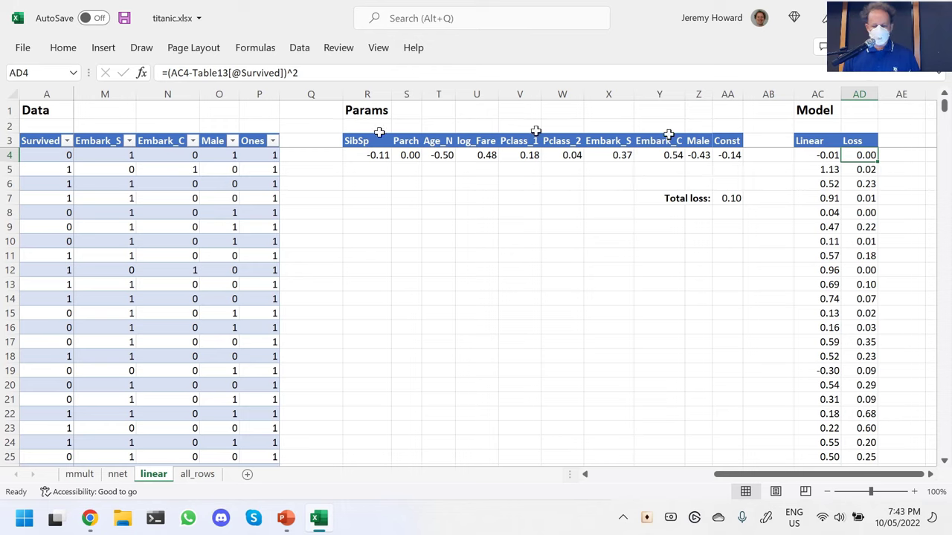
pyautogui.press('Down')
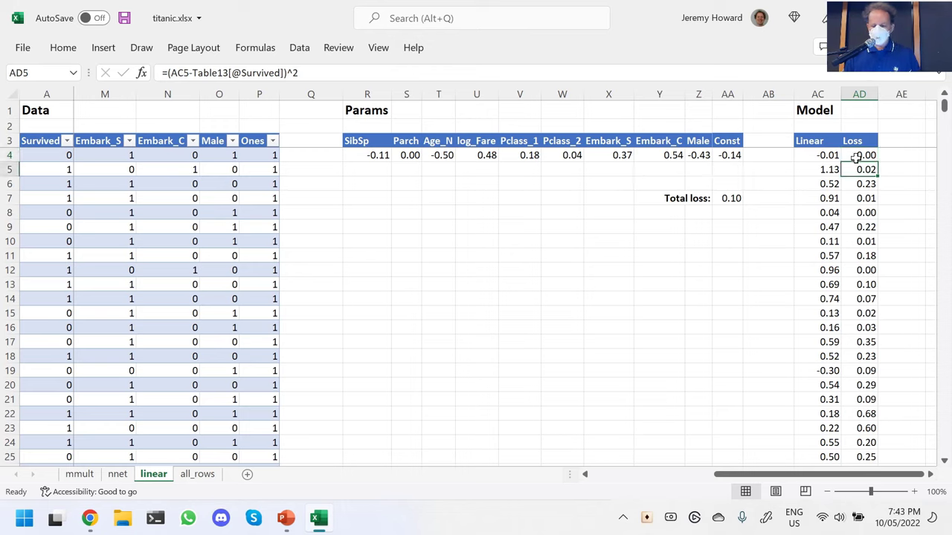
pyautogui.click(814, 172)
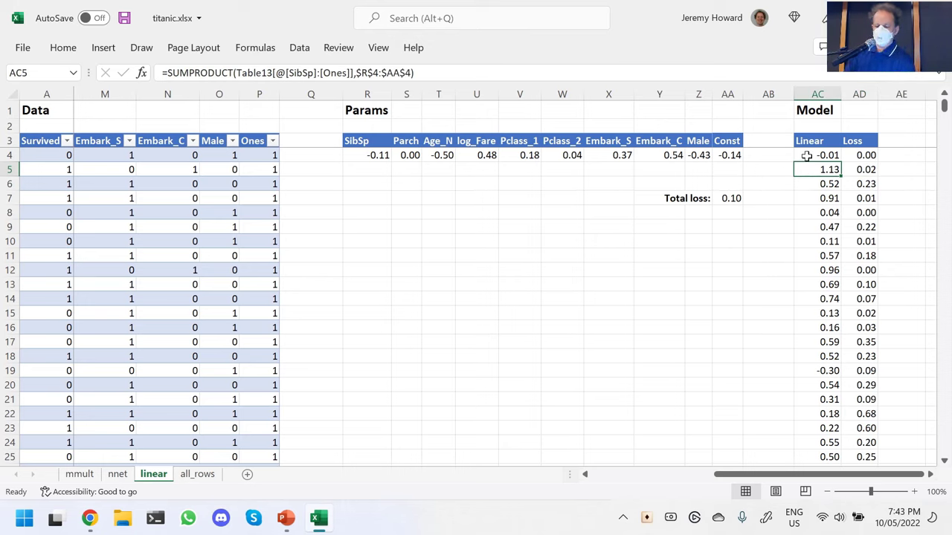
pyautogui.click(806, 156)
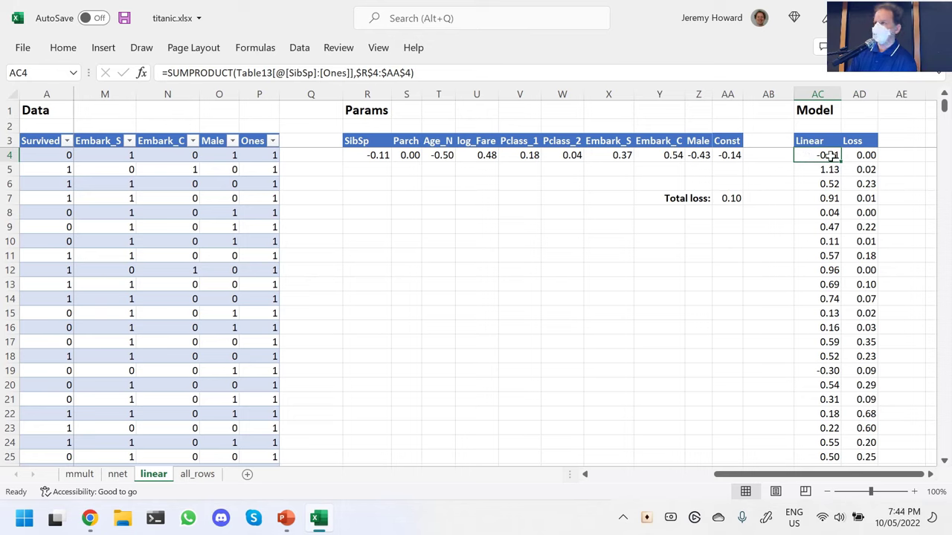
pyautogui.click(805, 170)
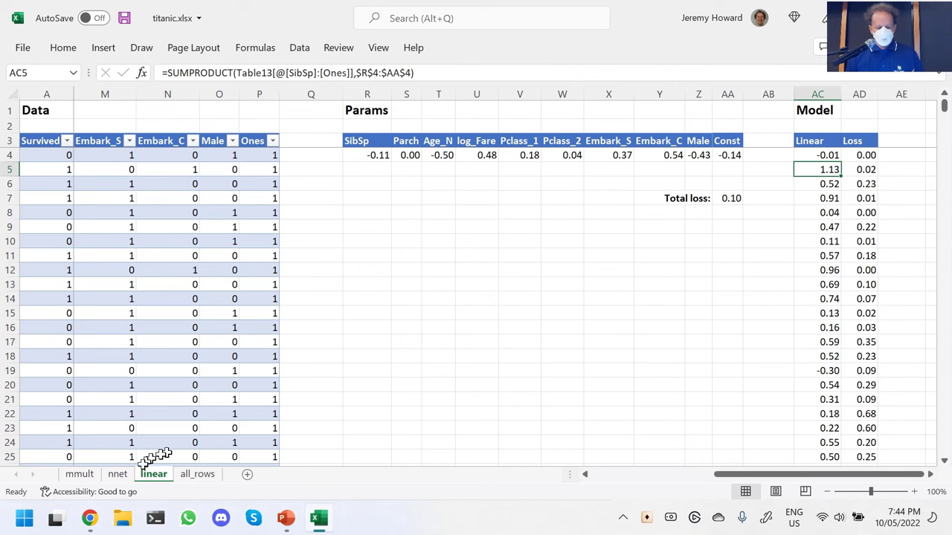
# Switch to the nnet sheet and highlight the first set of ten parameters, R4:AA4.
pyautogui.click(120, 476)
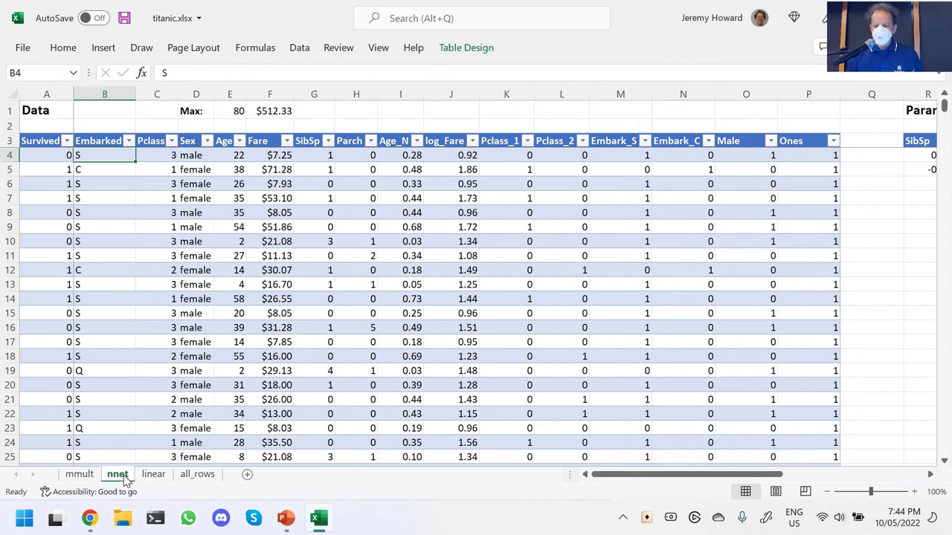
pyautogui.click(562, 156)
pyautogui.press('Right')
pyautogui.press('Right')
pyautogui.press('Right')
pyautogui.press('Right')
pyautogui.press('Right')
pyautogui.press('Right')
pyautogui.press('Right')
pyautogui.press('Right')
pyautogui.press('Right')
pyautogui.press('Right')
pyautogui.press('Right')
pyautogui.press('Right')
pyautogui.press('Right')
pyautogui.press('Right')
pyautogui.press('Right')
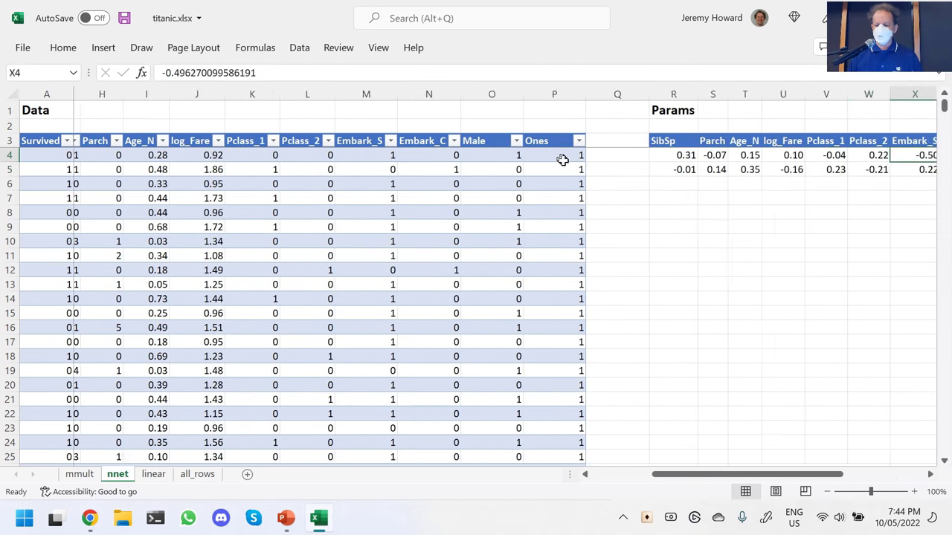
pyautogui.hotkey('ctrl', 'Left')
pyautogui.hotkey('ctrl', 'shift', 'Right')
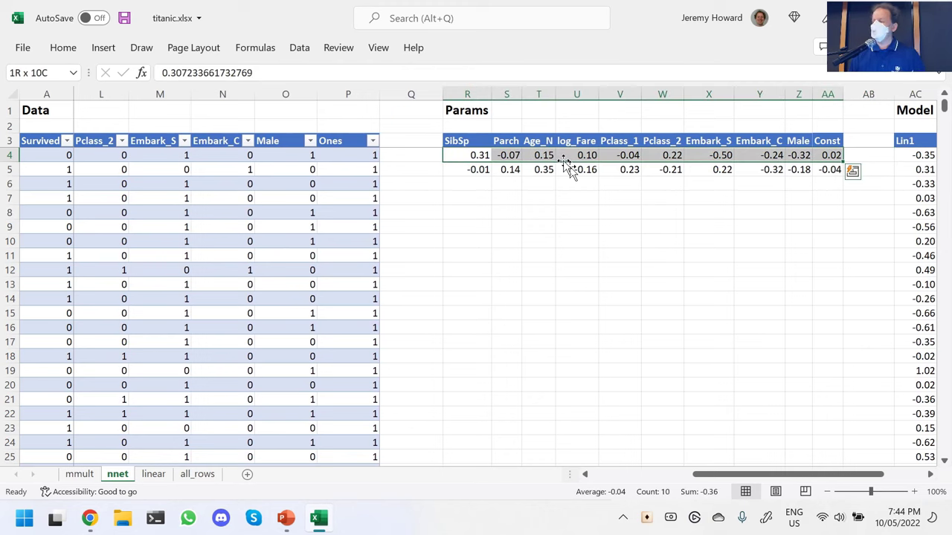
# Highlight the second set of ten parameters, from SibSp to Const in R5:AA5.
pyautogui.press('Left')
pyautogui.press('Down')
pyautogui.press('Right')
pyautogui.hotkey('ctrl', 'shift', 'Right')
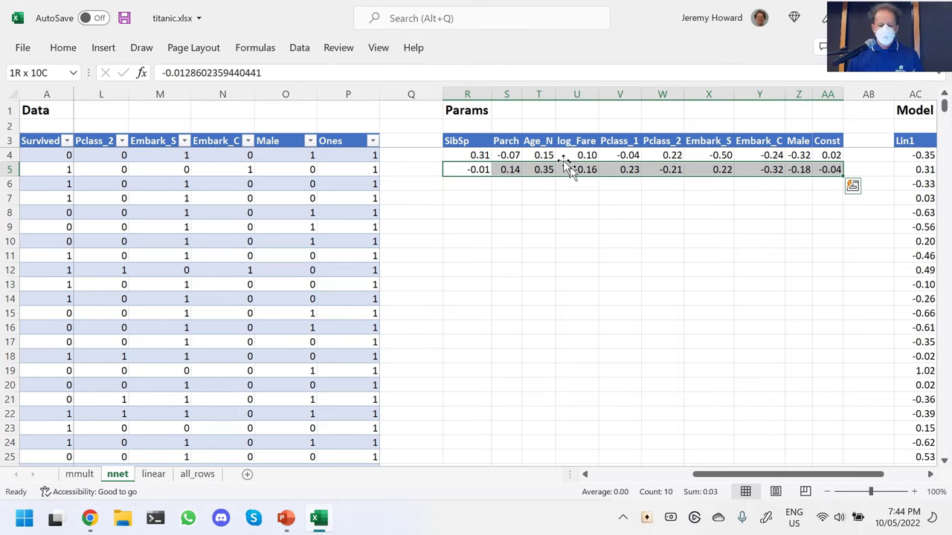
# Go across row 5 to the Model section's Lin2 column and inspect the SUMPRODUCT formula in AD5.
pyautogui.press('Left')
pyautogui.press('Left')
pyautogui.press('Right')
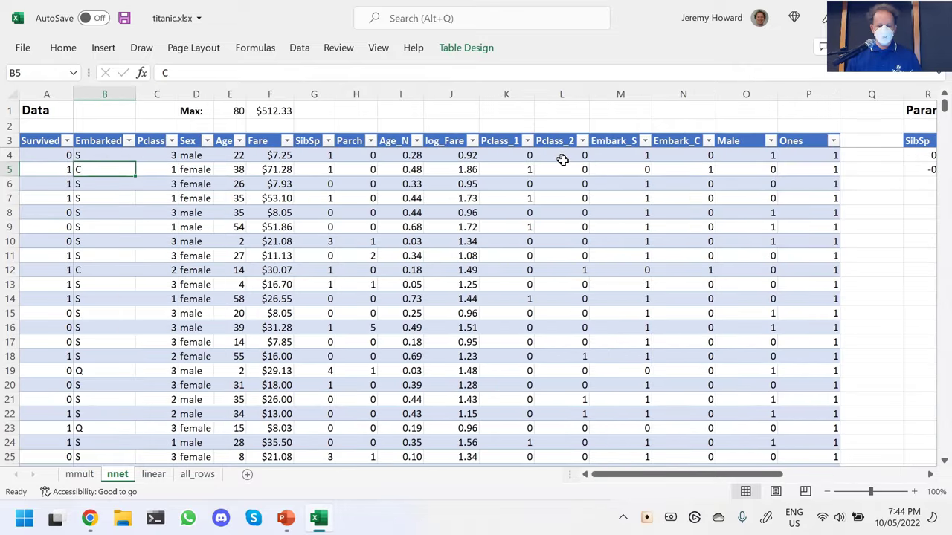
pyautogui.press('Right')
pyautogui.press('Right')
pyautogui.press('Right')
pyautogui.press('Right')
pyautogui.press('Right')
pyautogui.press('Right')
pyautogui.press('Right')
pyautogui.press('Right')
pyautogui.press('Right')
pyautogui.press('Right')
pyautogui.press('Right')
pyautogui.press('Right')
pyautogui.press('Right')
pyautogui.press('Right')
pyautogui.press('Right')
pyautogui.press('Right')
pyautogui.press('Right')
pyautogui.press('Right')
pyautogui.press('Right')
pyautogui.press('Right')
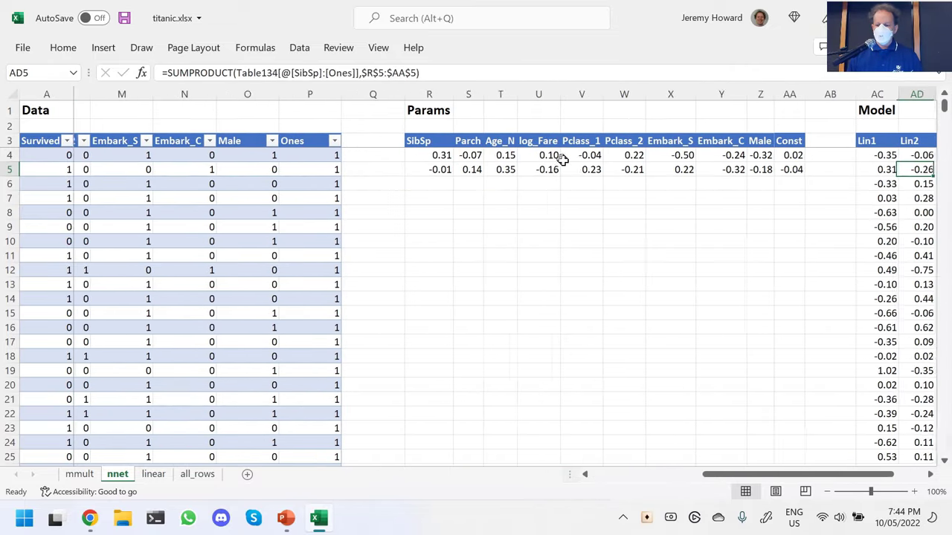
# Inspect the Lin1 SUMPRODUCT formula in AC4 and the parameter range it references, leaving the formula as it is.
pyautogui.press('Left')
pyautogui.press('Left')
pyautogui.press('Up')
pyautogui.press('Up')
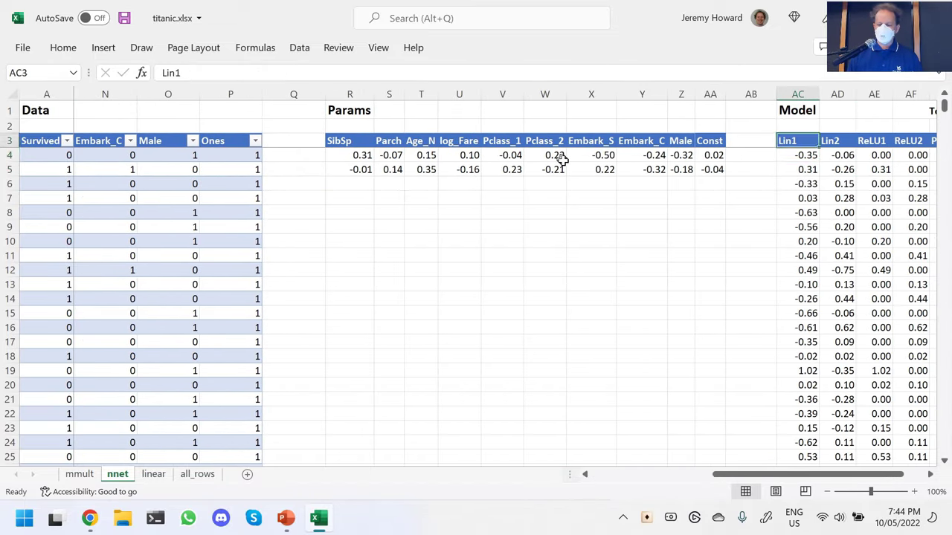
pyautogui.press('Down')
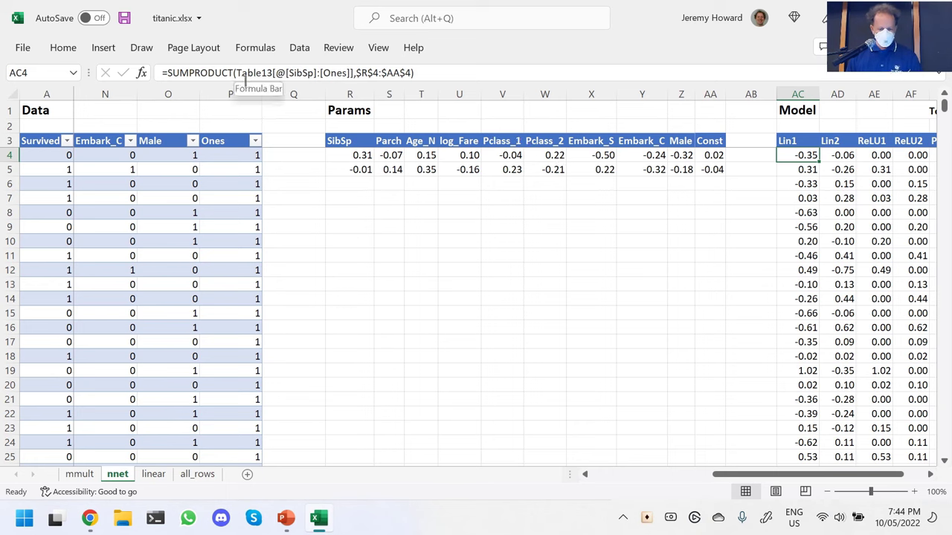
pyautogui.press('F2')
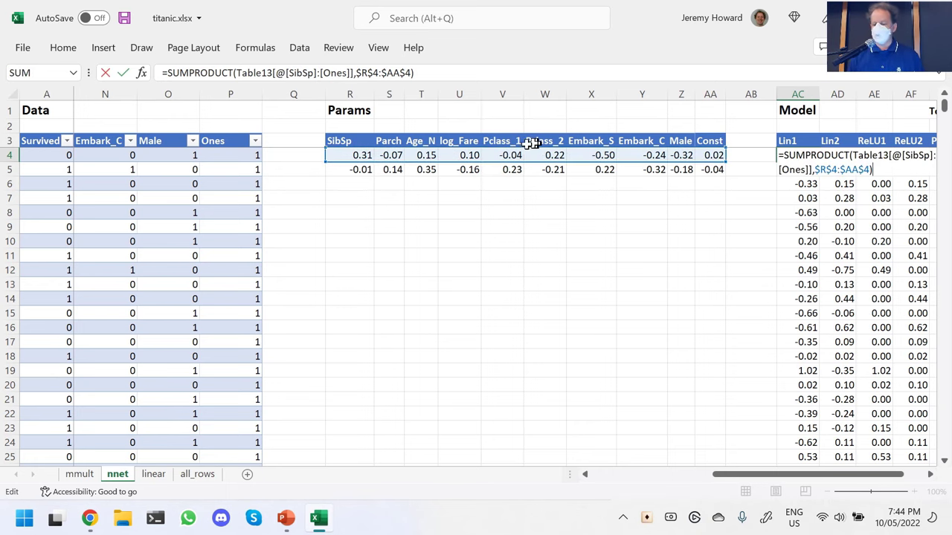
pyautogui.press('Escape')
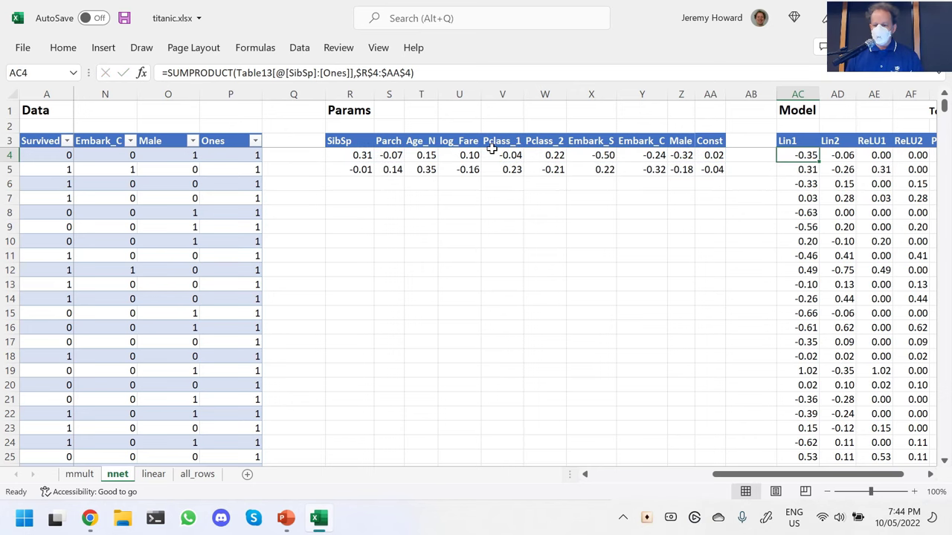
# Inspect the Lin2 SUMPRODUCT formula in AD4 and the second parameter row it references.
pyautogui.press('Right')
pyautogui.press('F2')
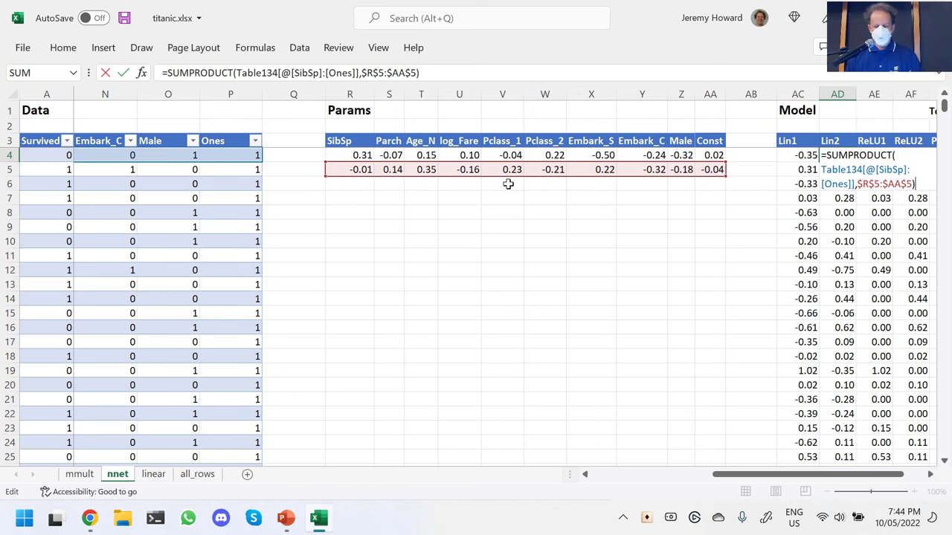
pyautogui.press('Escape')
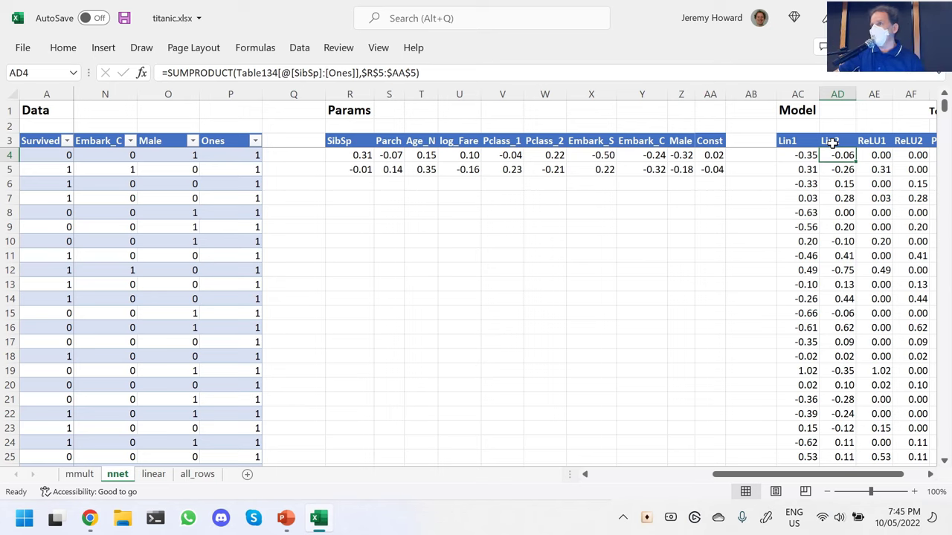
# Inspect the ReLU1 column's IF formula in AE4, which replaces negative Lin1 values with zero.
pyautogui.press('Right')
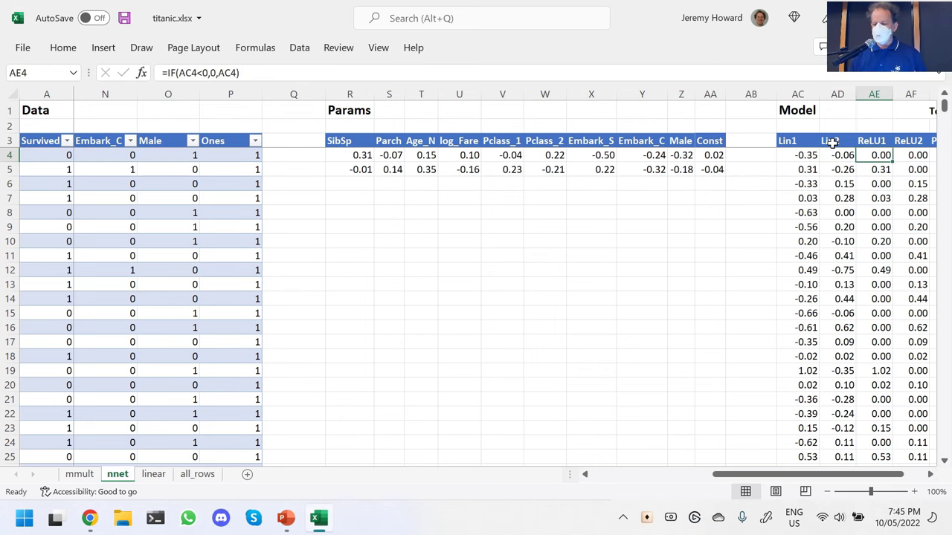
pyautogui.press('Right')
pyautogui.press('Right')
pyautogui.press('Left')
pyautogui.press('Left')
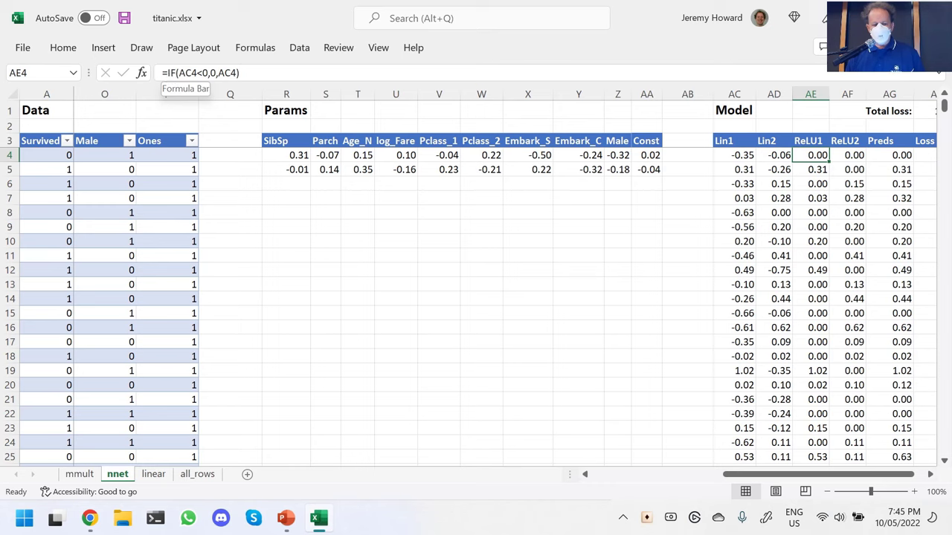
pyautogui.click(162, 72)
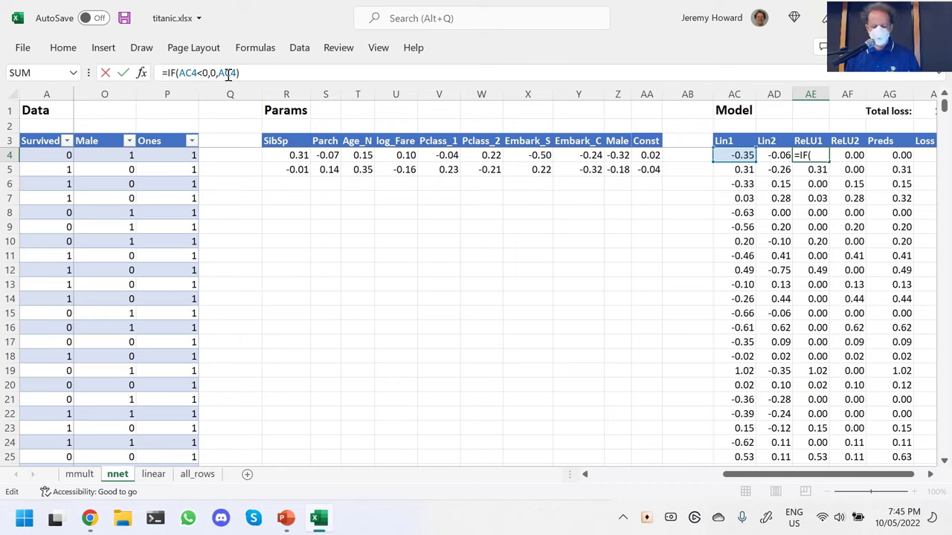
pyautogui.press('Escape')
# Inspect the Preds formula in AG4 and the two ReLU cells it adds together.
pyautogui.press('Right')
pyautogui.press('Down')
pyautogui.press('Right')
pyautogui.press('Right')
pyautogui.press('Left')
pyautogui.press('Left')
pyautogui.press('Right')
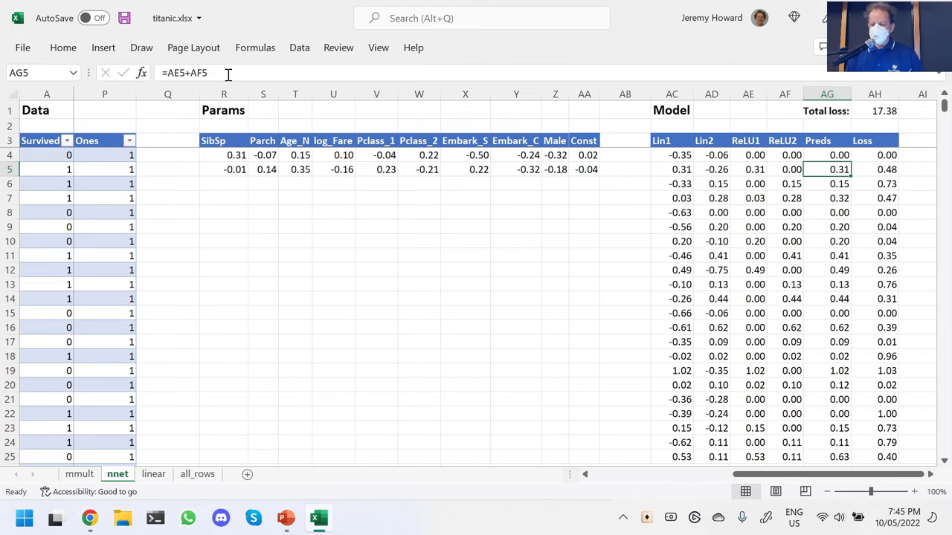
pyautogui.press('Up')
pyautogui.press('F2')
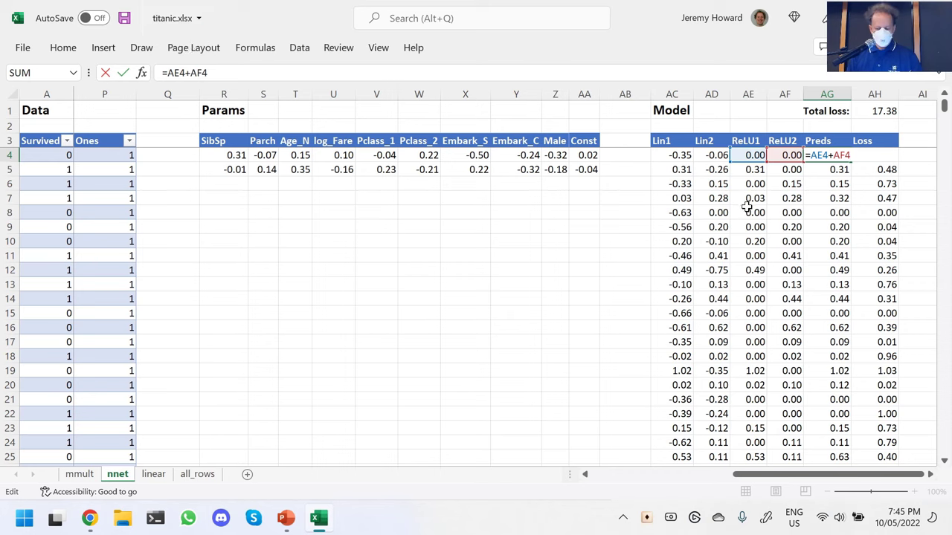
pyautogui.hotkey('ctrl', 'Return')
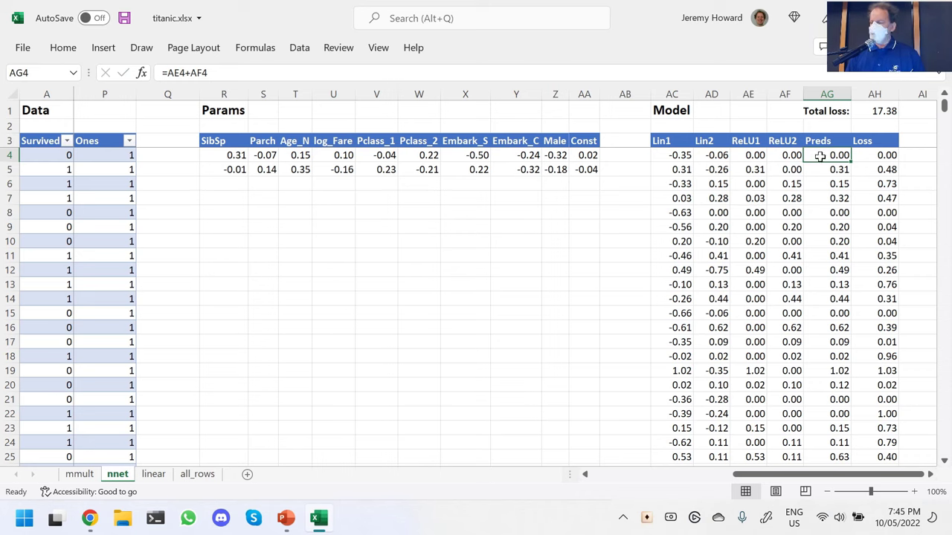
# Inspect the Loss formula in AH4 and trace its references to Survived and Preds.
pyautogui.press('Right')
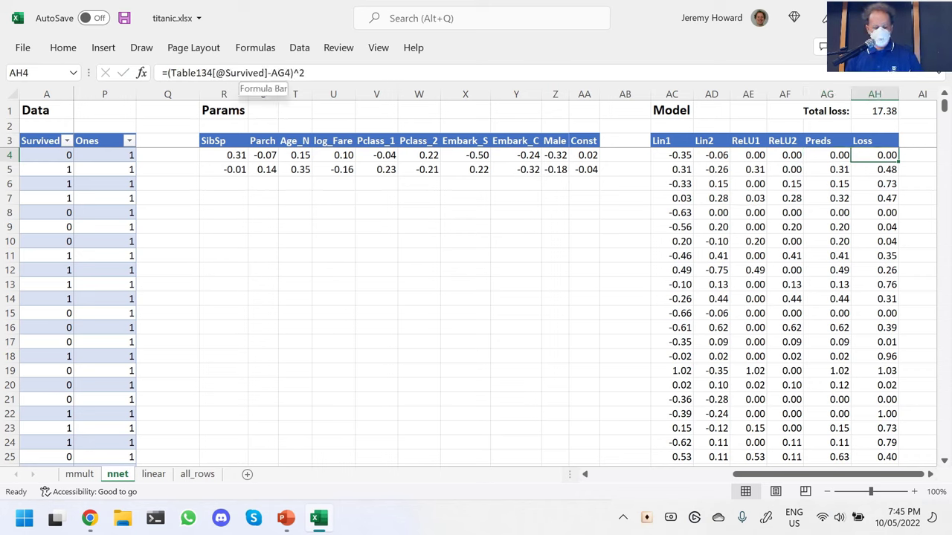
pyautogui.press('F2')
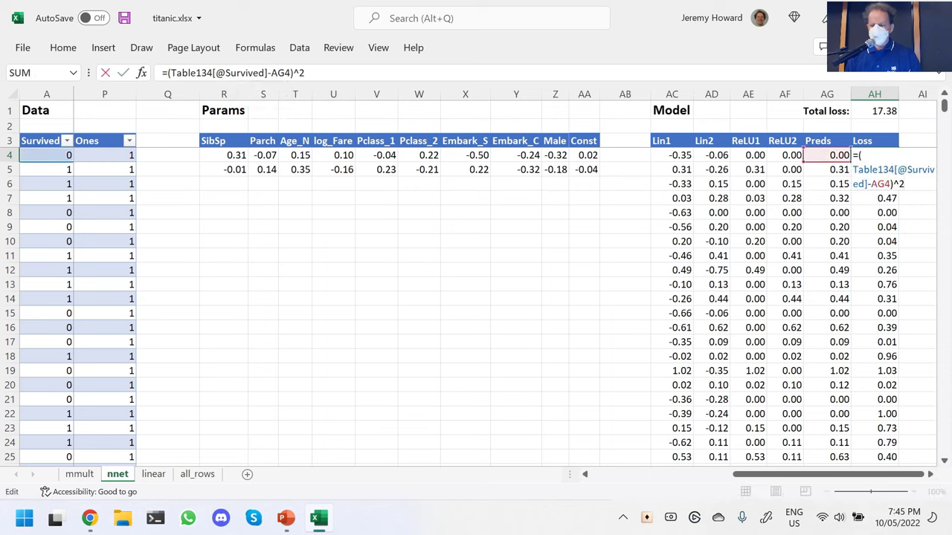
pyautogui.press('Escape')
# Try to replace SUM with mean in the Total loss formula in AH1.
pyautogui.click(869, 112)
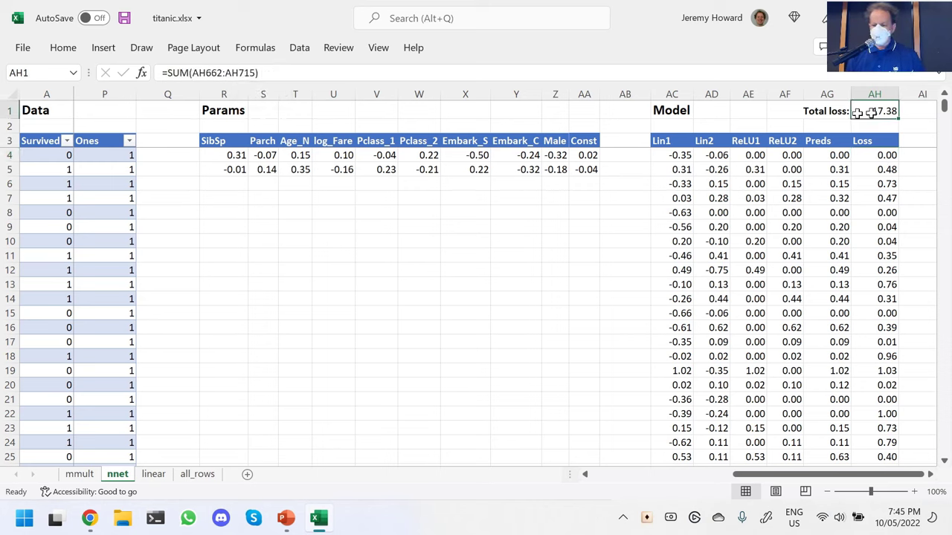
pyautogui.doubleClick(176, 76)
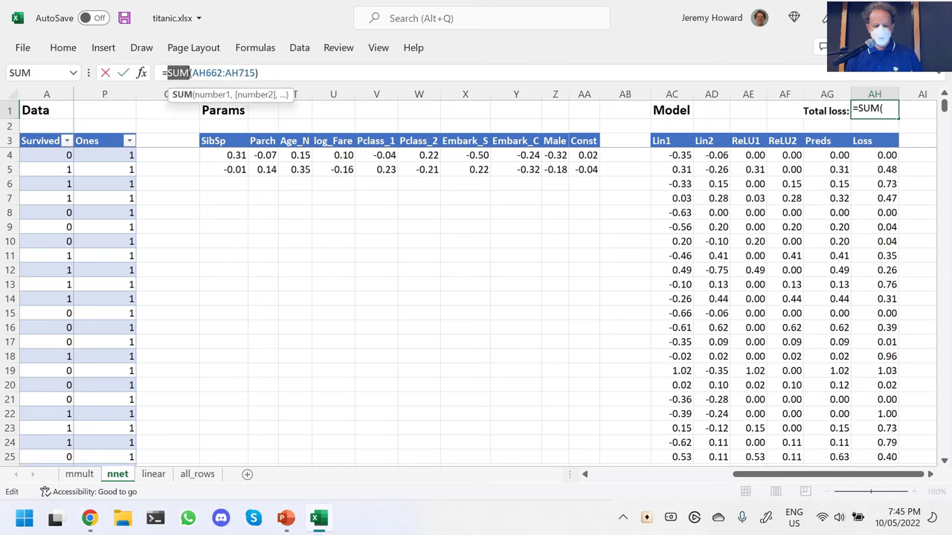
pyautogui.write('mean')
pyautogui.press('Return')
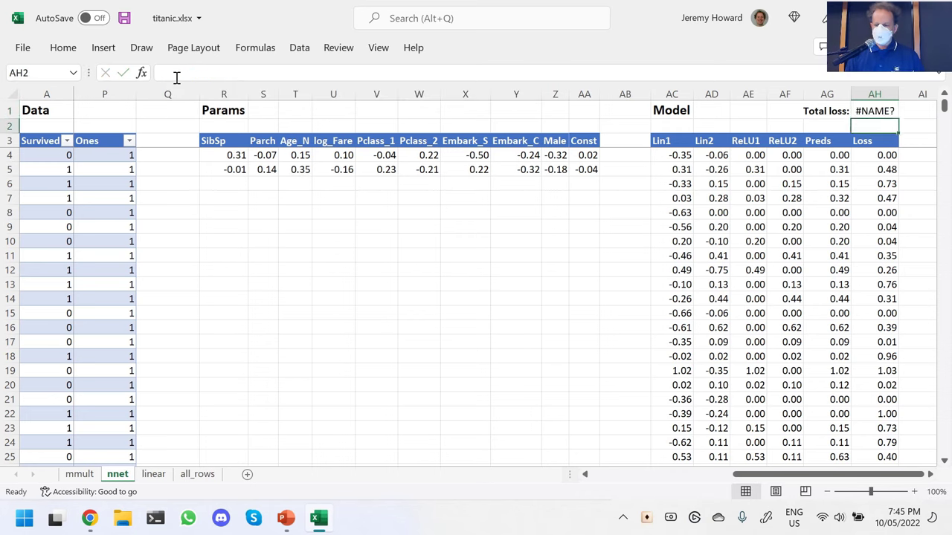
# Change the function in the Total loss formula in AH1 to average, keeping the range AH662:AH715.
pyautogui.press('Up')
pyautogui.click(176, 75)
pyautogui.doubleClick(176, 75)
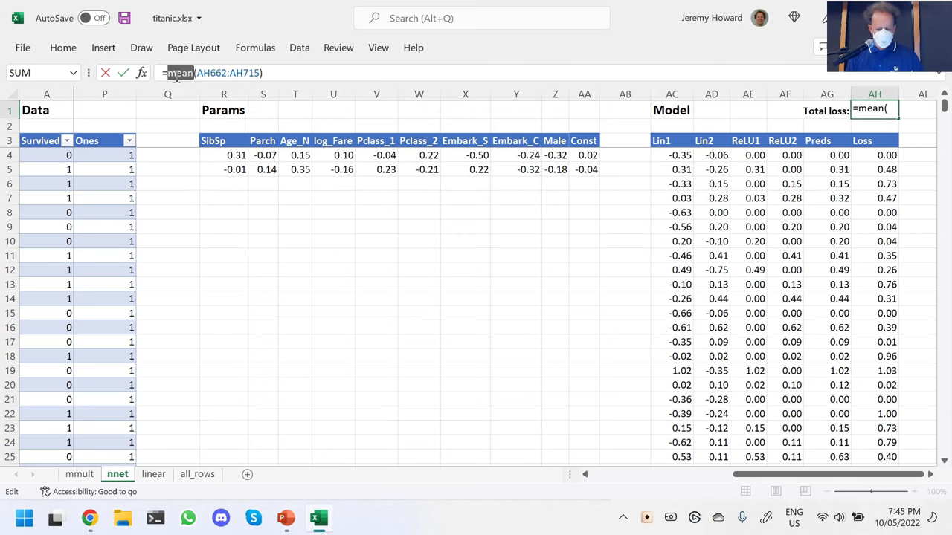
pyautogui.write('average')
pyautogui.press('Return')
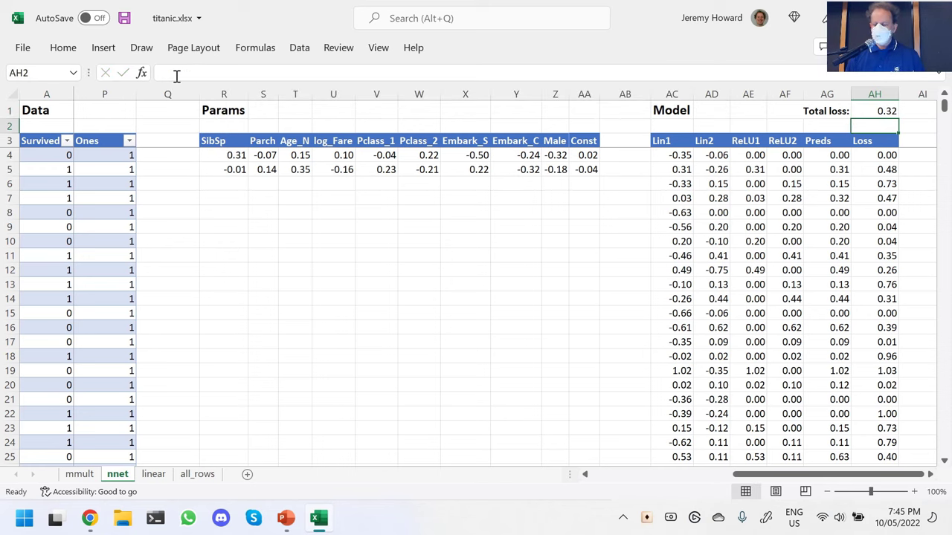
# Run Solver with GRG Nonlinear to minimise Total loss AH1 by changing R4:AA5, and keep the Solver solution.
pyautogui.press('Left')
pyautogui.press('Left')
pyautogui.press('Left')
pyautogui.press('Left')
pyautogui.press('Left')
pyautogui.press('Left')
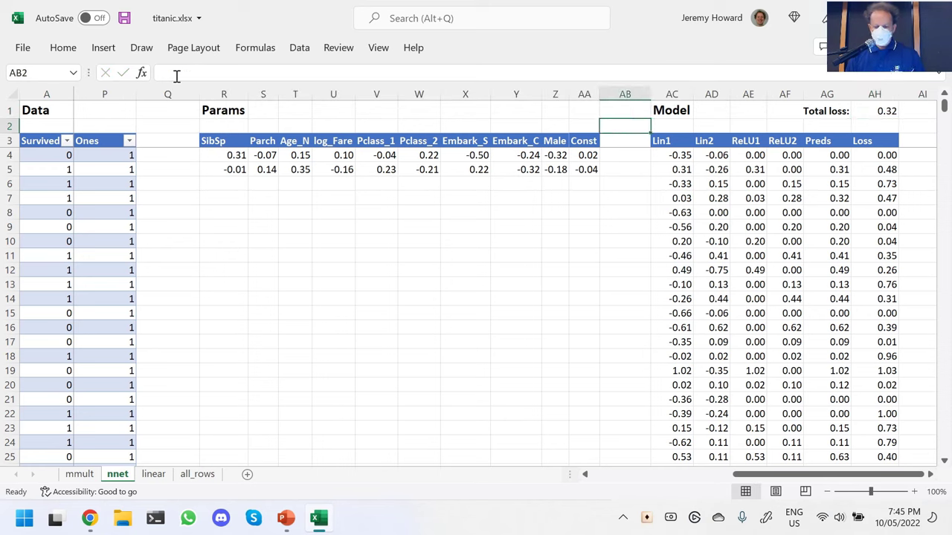
pyautogui.click(292, 49)
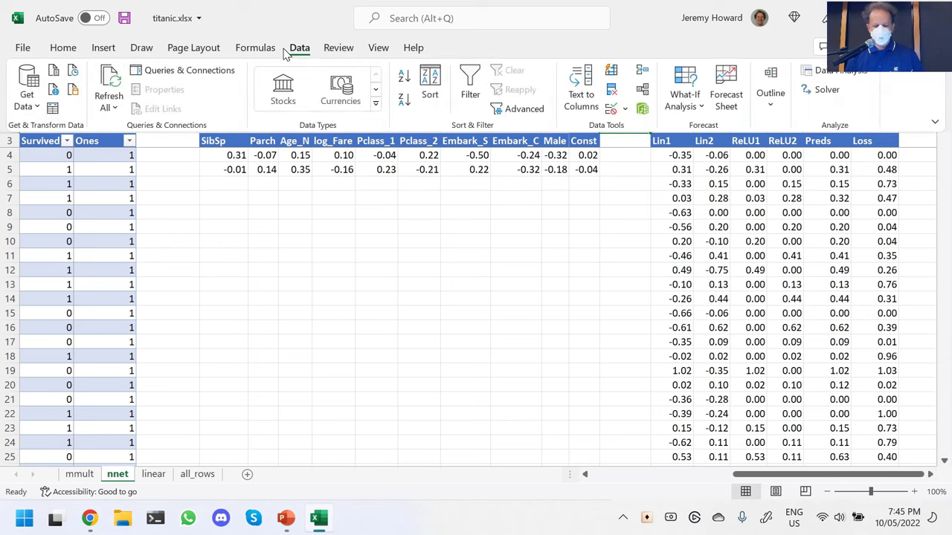
pyautogui.click(824, 89)
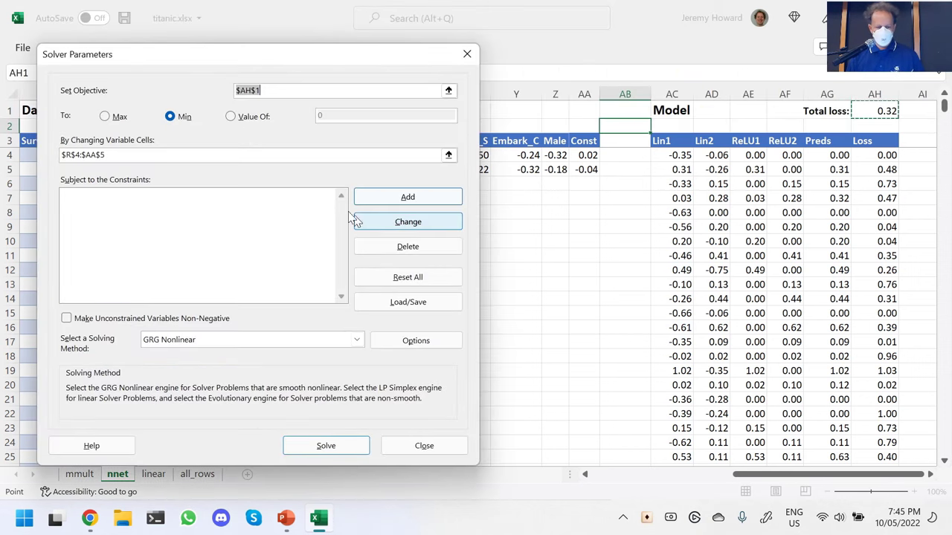
pyautogui.click(449, 155)
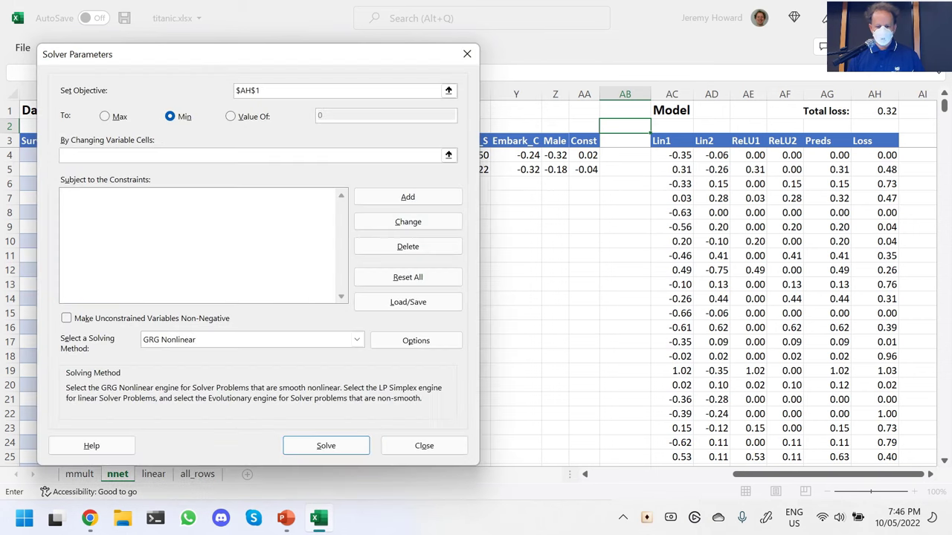
pyautogui.click(518, 72)
pyautogui.click(327, 450)
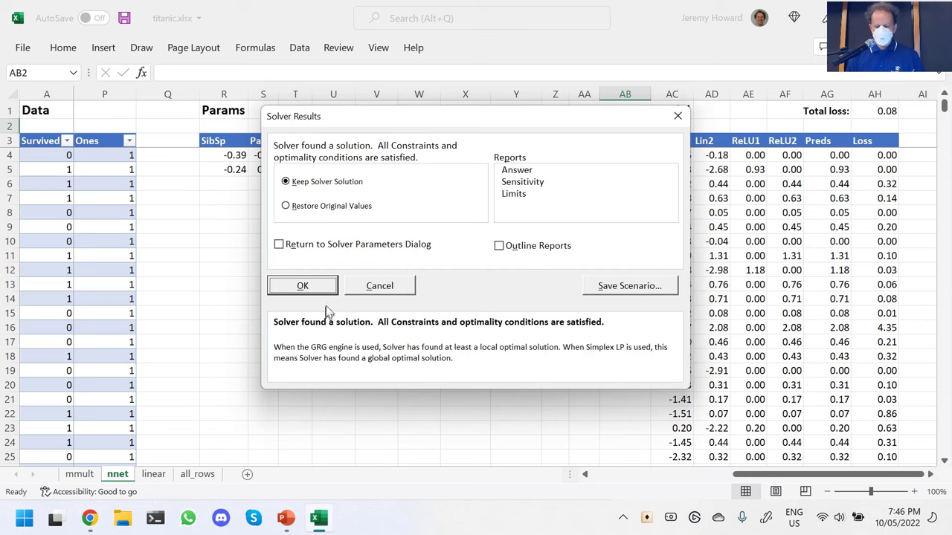
pyautogui.click(302, 284)
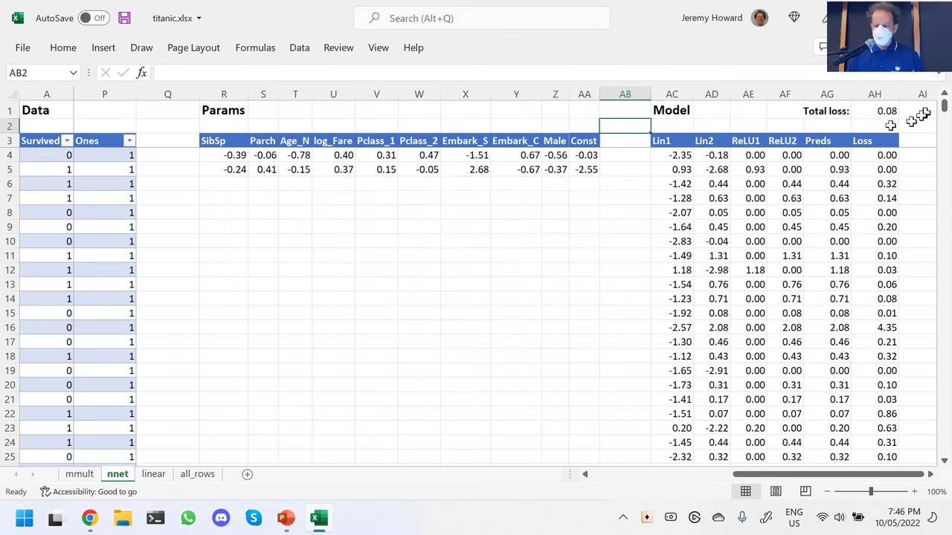
# Compare the nnet sheet's Total loss with the one on the linear sheet, and return to nnet.
pyautogui.click(874, 125)
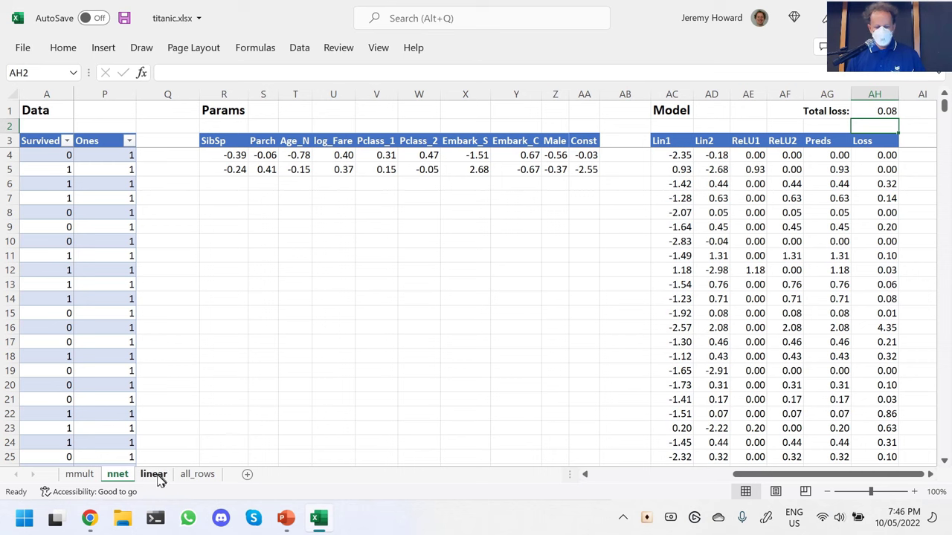
pyautogui.click(154, 475)
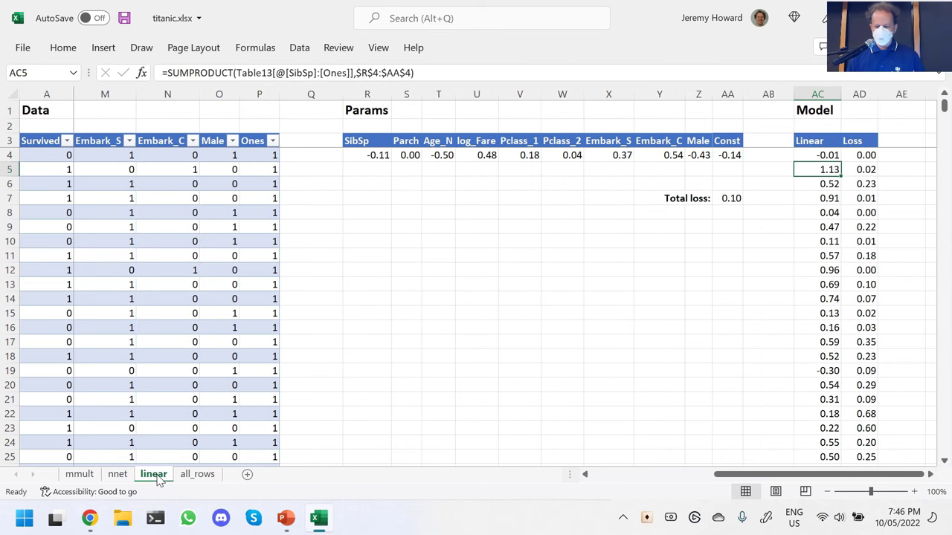
pyautogui.click(116, 475)
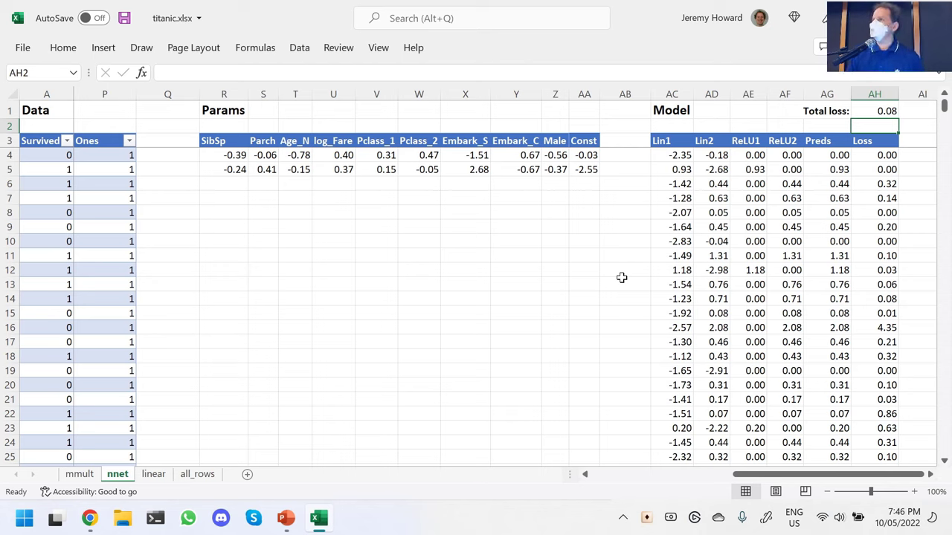
# Switch to the mmult sheet and go across the data table's header row to the Male column.
pyautogui.click(80, 475)
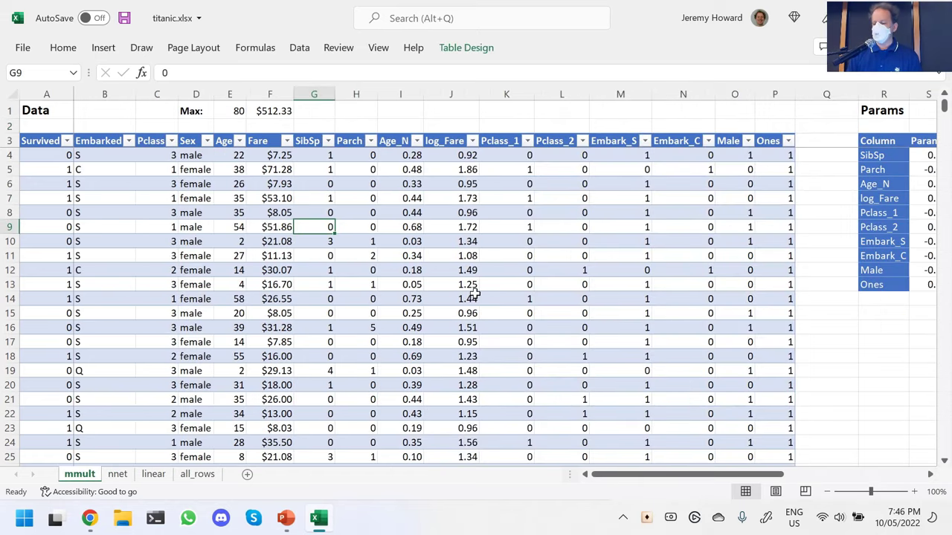
pyautogui.press('Up')
pyautogui.press('Up')
pyautogui.press('Up')
pyautogui.press('Up')
pyautogui.press('Up')
pyautogui.press('Up')
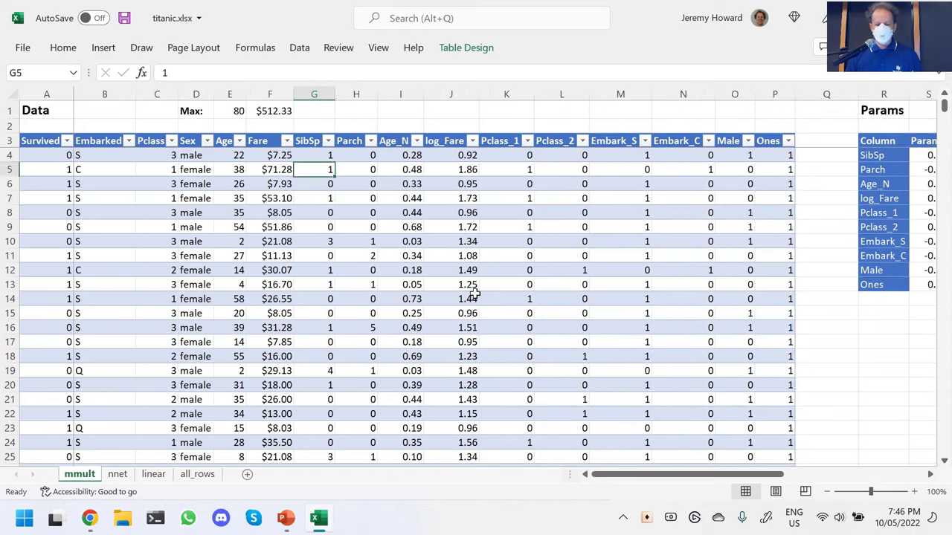
pyautogui.press('Right')
pyautogui.press('Right')
pyautogui.press('Right')
pyautogui.press('Right')
pyautogui.press('Right')
pyautogui.press('Right')
pyautogui.press('Right')
pyautogui.press('Right')
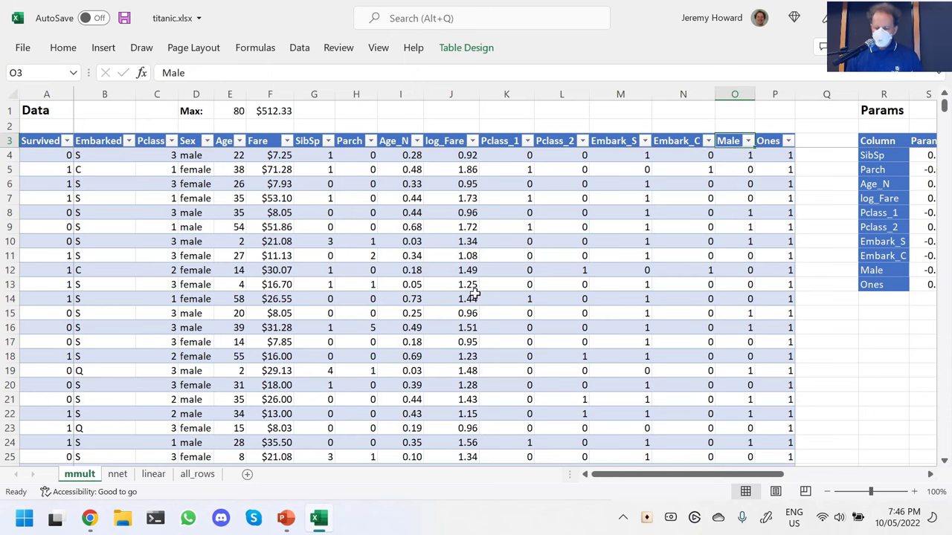
# Go on to the Params section and select its whole table R3:T13, including Column, Param1 and Param2.
pyautogui.press('Right')
pyautogui.press('Right')
pyautogui.press('Right')
pyautogui.press('Right')
pyautogui.press('Right')
pyautogui.press('Right')
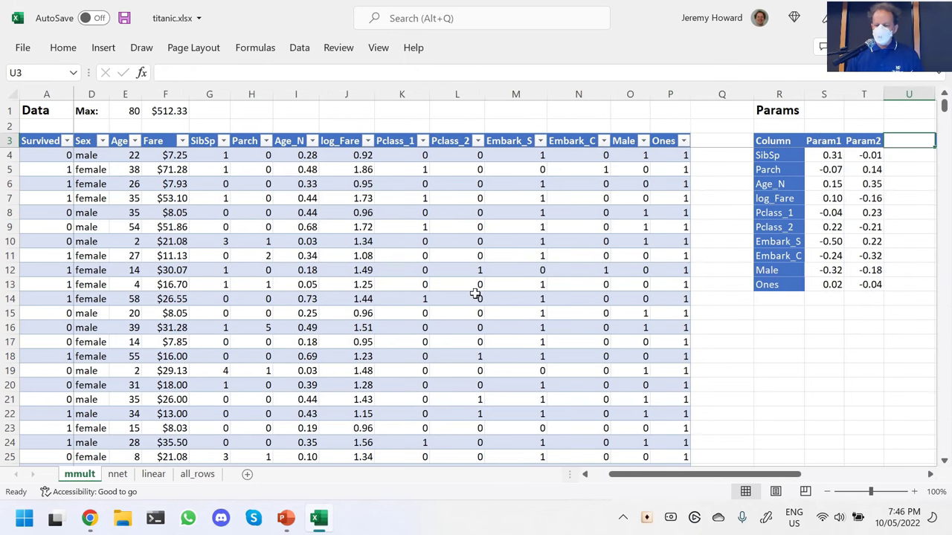
pyautogui.press('Right')
pyautogui.press('Left')
pyautogui.press('Left')
pyautogui.press('Left')
pyautogui.press('Left')
pyautogui.hotkey('ctrl', 'a')
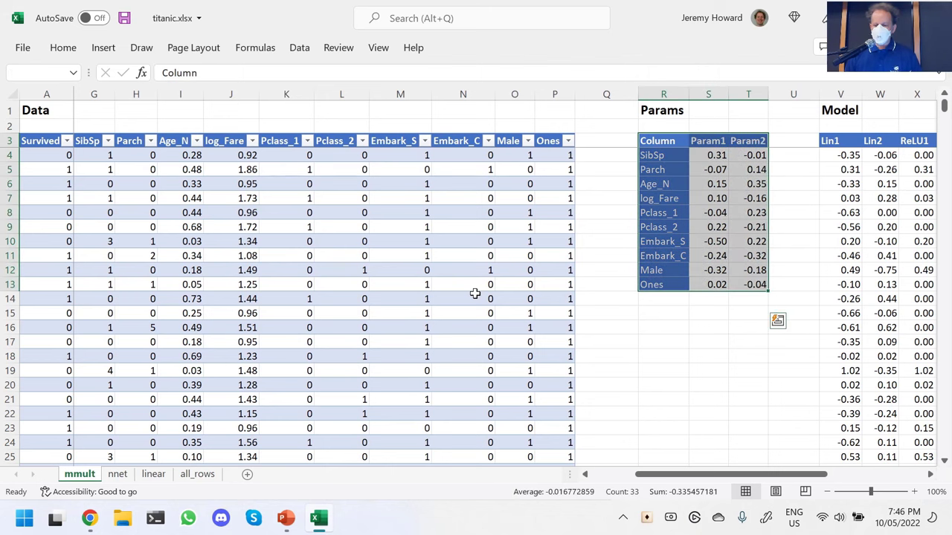
# Return to the nnet sheet and highlight its horizontal Params block, R3:AA5, to compare the layout.
pyautogui.hotkey('ctrl', 'pagedown')
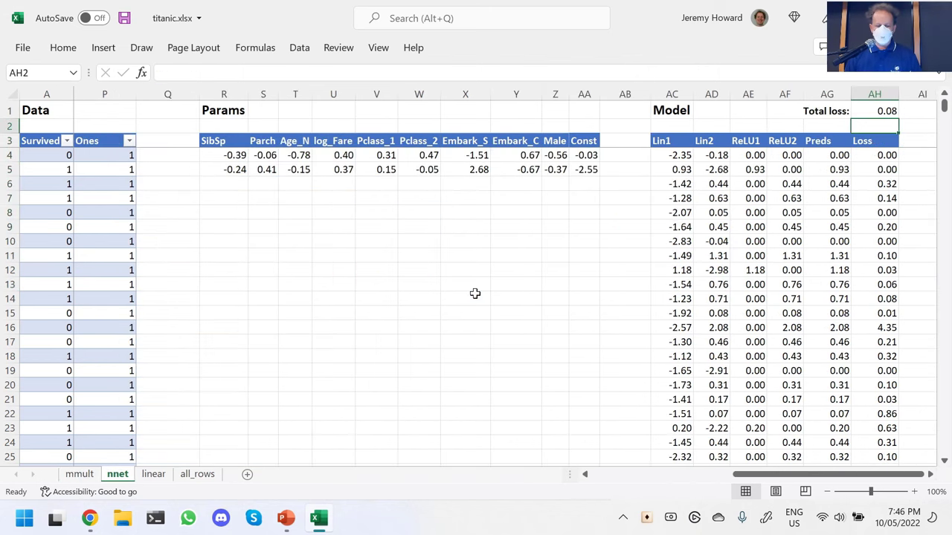
pyautogui.moveTo(216, 140); pyautogui.dragTo(573, 165)
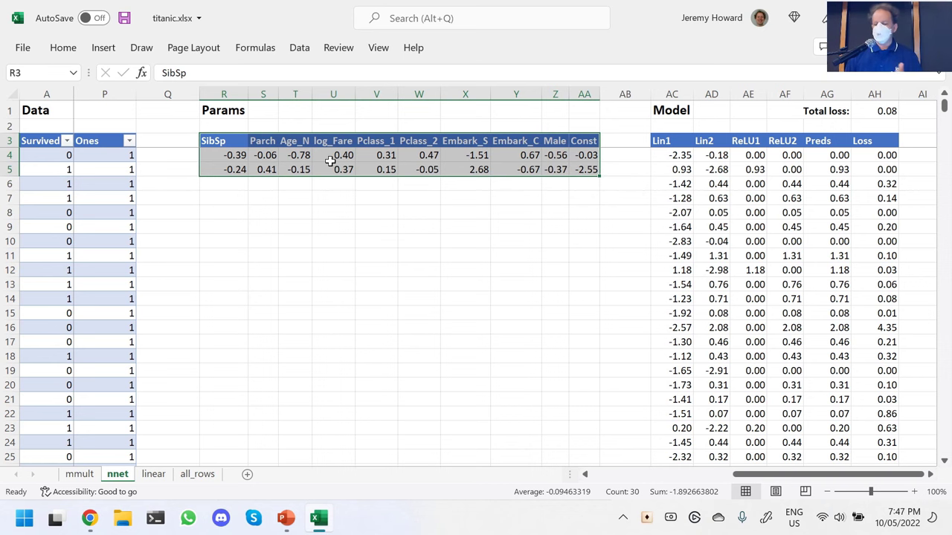
# Compare the nnet sheet's data columns and horizontal Params block with the vertical Column list in mmult's Params table.
pyautogui.hscroll(-5, 123, 174)
pyautogui.hscroll(8, 123, 174)
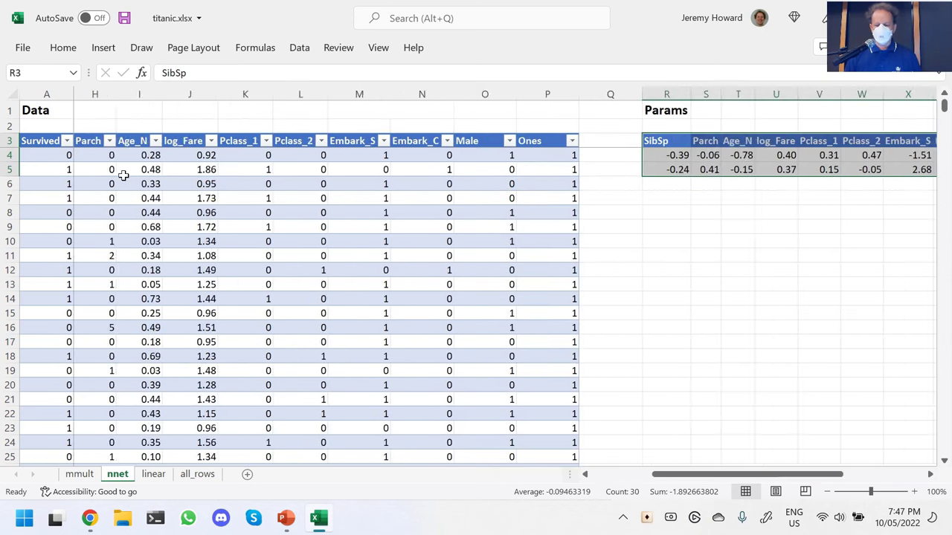
pyautogui.click(428, 187)
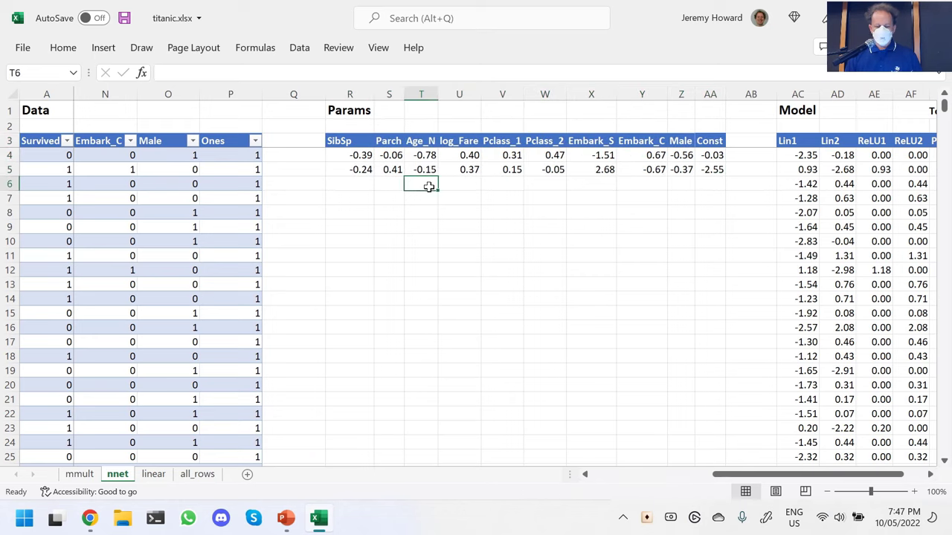
pyautogui.hotkey('ctrl', 'pageup')
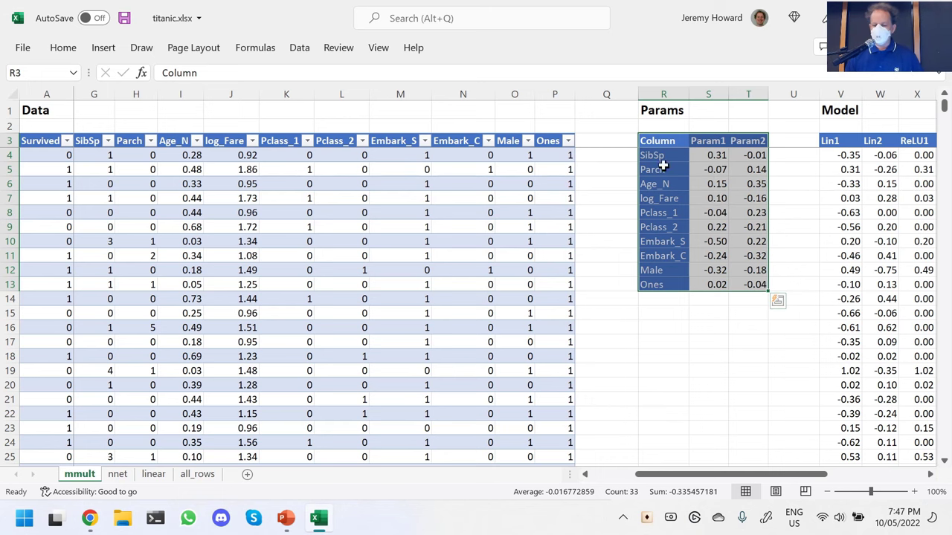
pyautogui.click(656, 257)
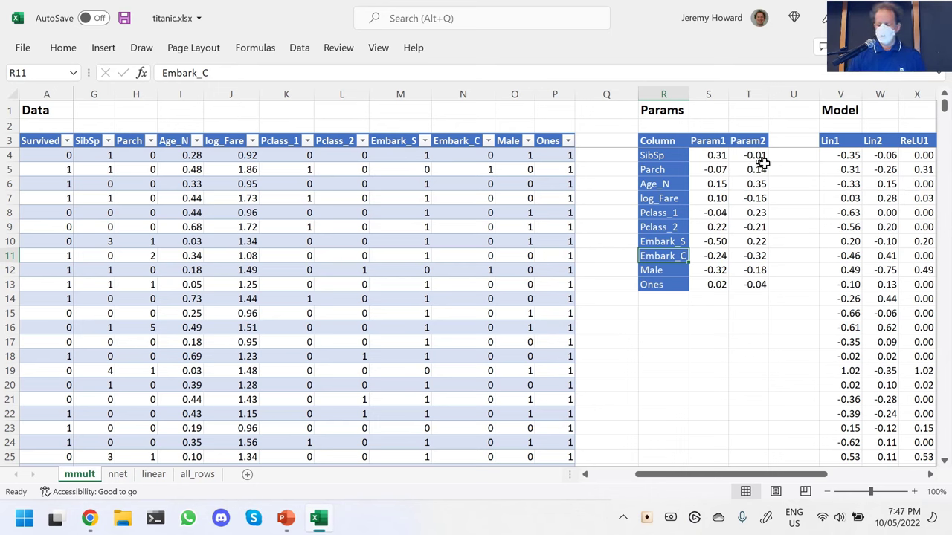
# Examine the Lin1 formula =MMULT(G4:P715,S4:T13) in V4 of mmult and the ranges it refers to, leaving it unedited.
pyautogui.click(832, 157)
pyautogui.hscroll(5, 748, 183)
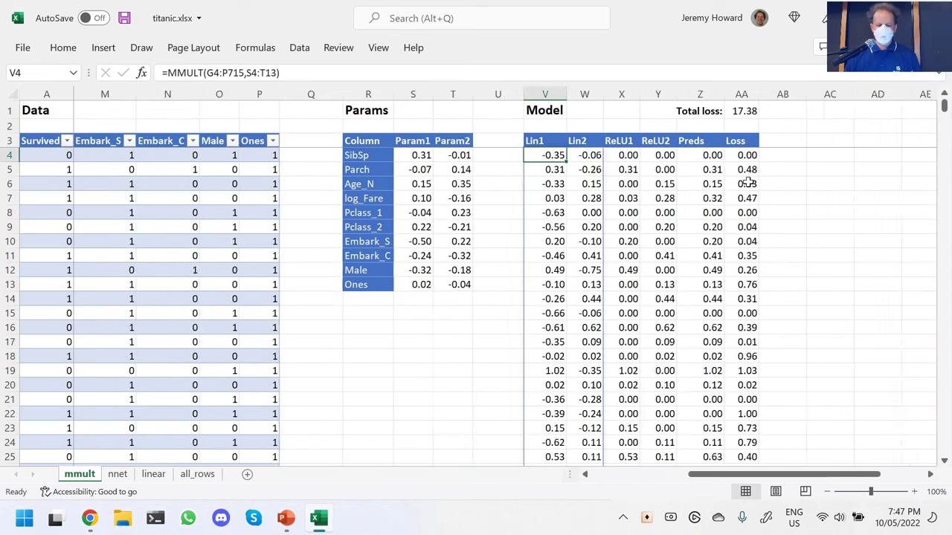
pyautogui.hscroll(-5, 748, 182)
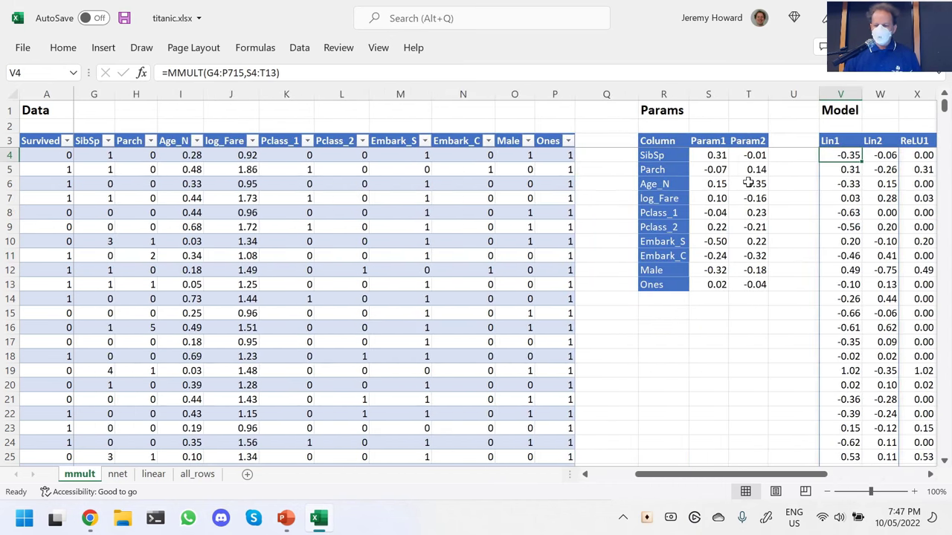
pyautogui.hscroll(3, 748, 183)
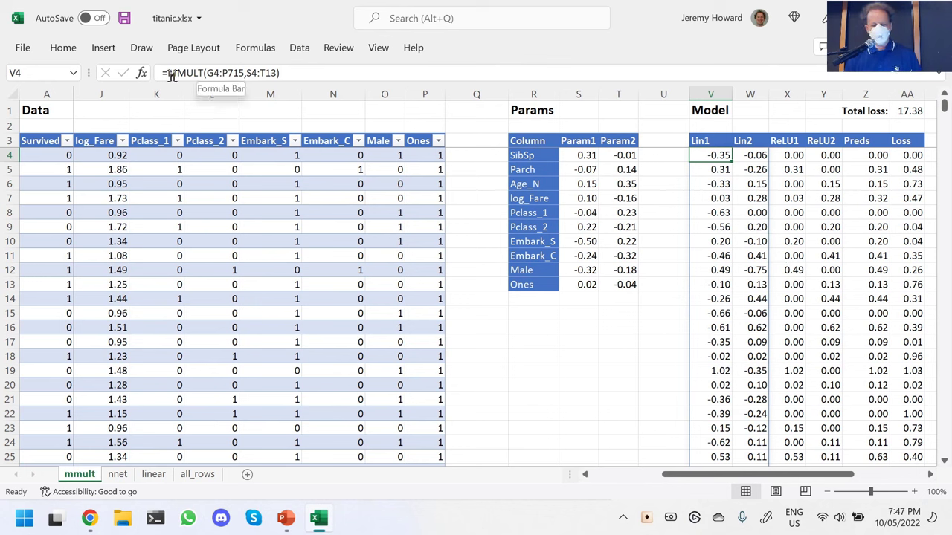
pyautogui.click(192, 73)
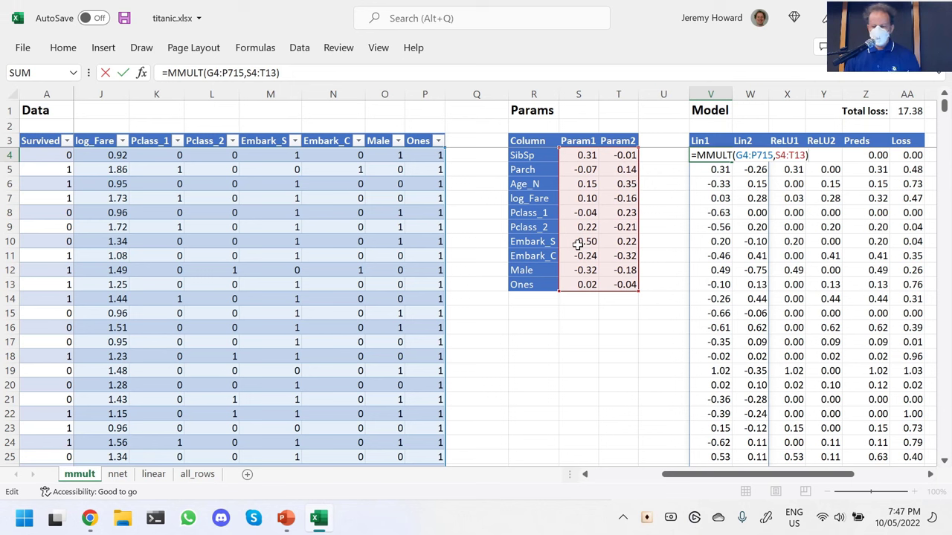
pyautogui.hotkey('ctrl', 'Return')
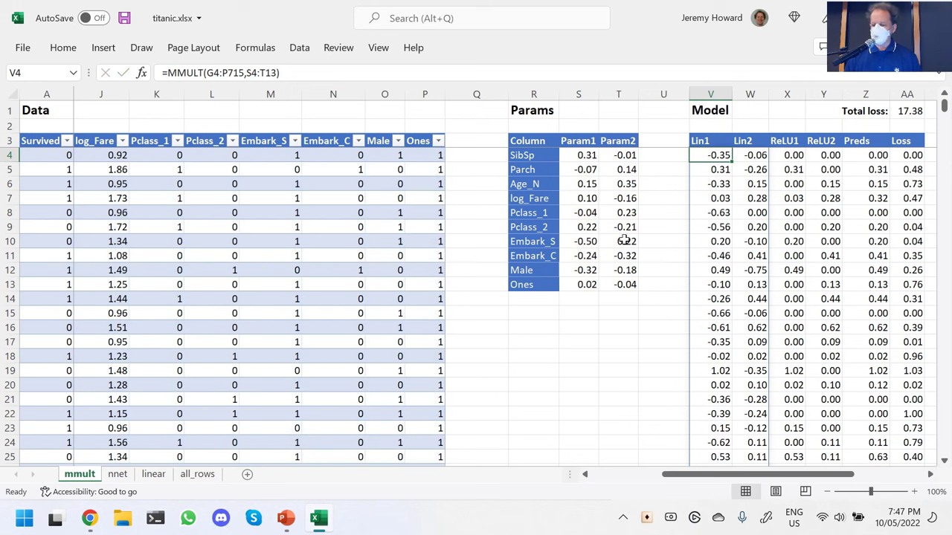
# Change the Total loss formula in AA1 on the mmult sheet from SUM to AVERAGE of AA662:AA715.
pyautogui.click(904, 112)
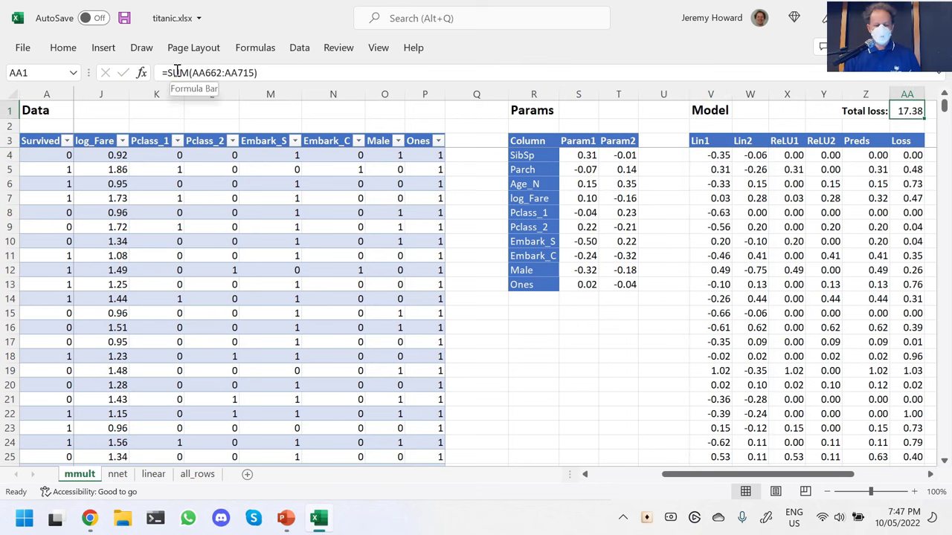
pyautogui.doubleClick(177, 72)
pyautogui.write('average')
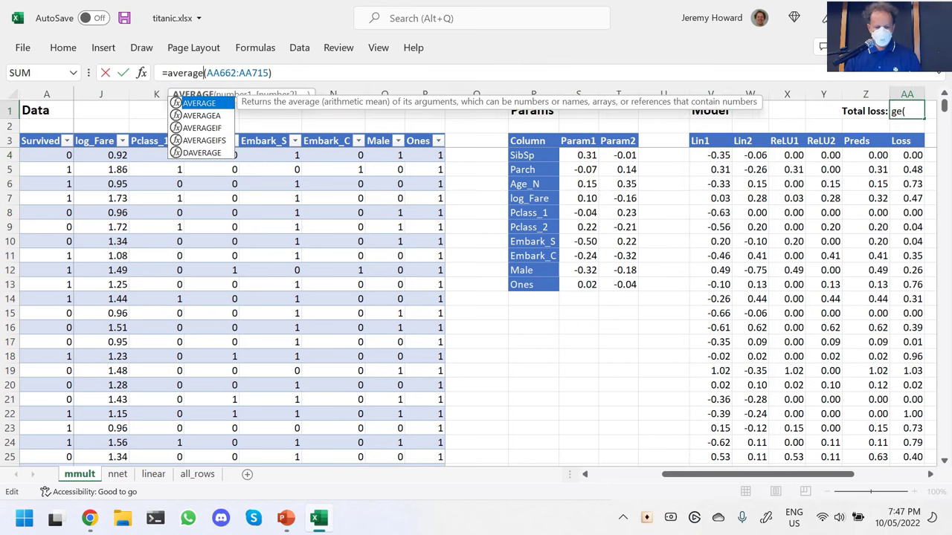
pyautogui.press('Return')
pyautogui.press('Left')
pyautogui.press('Left')
pyautogui.press('Left')
pyautogui.press('Left')
pyautogui.press('Left')
pyautogui.press('Left')
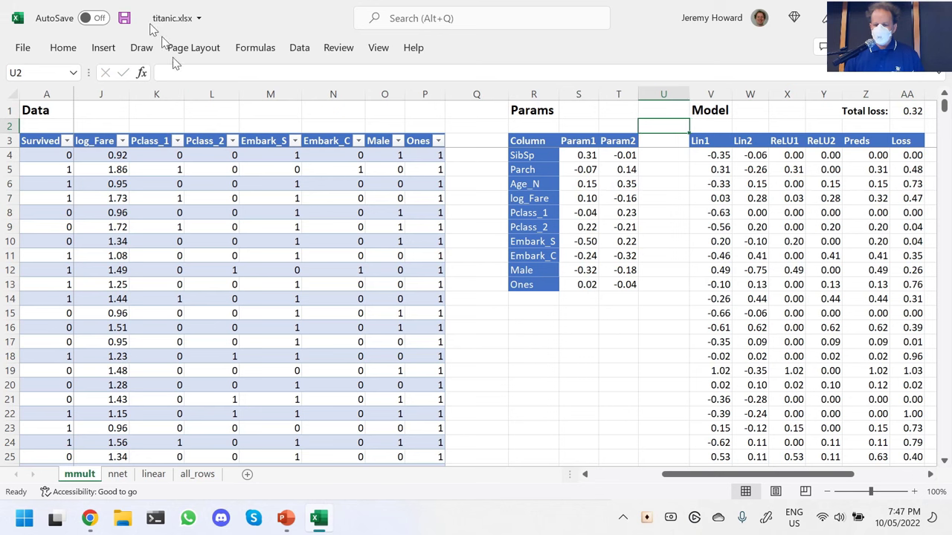
# Run Solver on the mmult sheet to minimise AA1 by changing S4:T13, and keep the Solver solution.
pyautogui.click(299, 48)
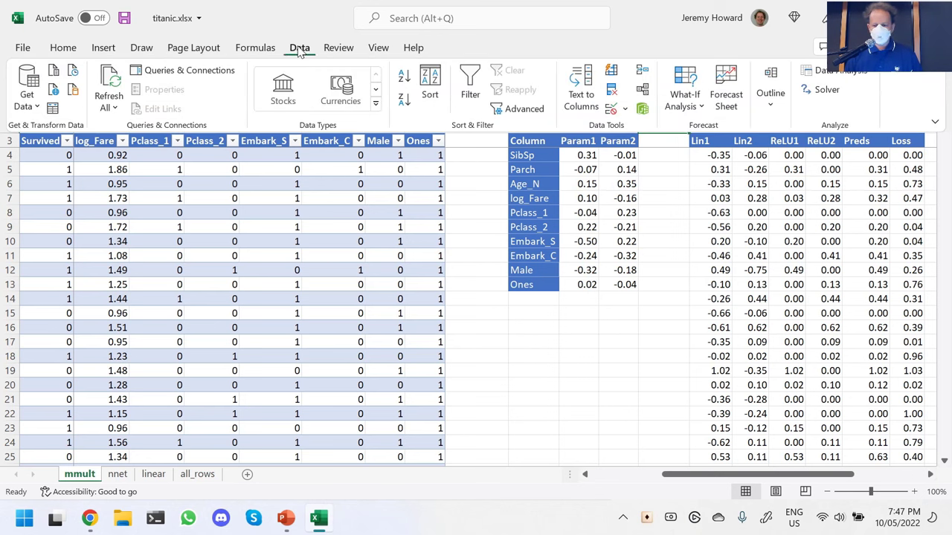
pyautogui.click(809, 86)
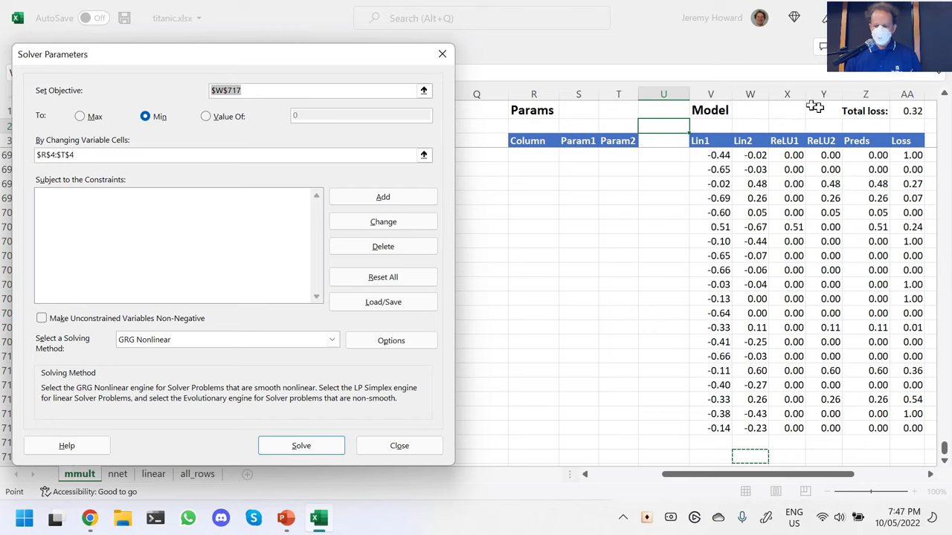
pyautogui.click(899, 111)
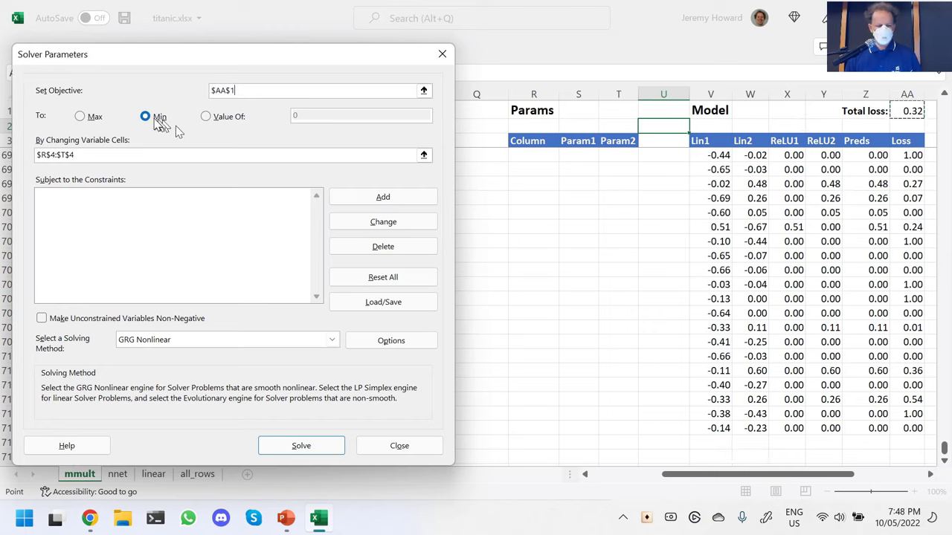
pyautogui.click(80, 149)
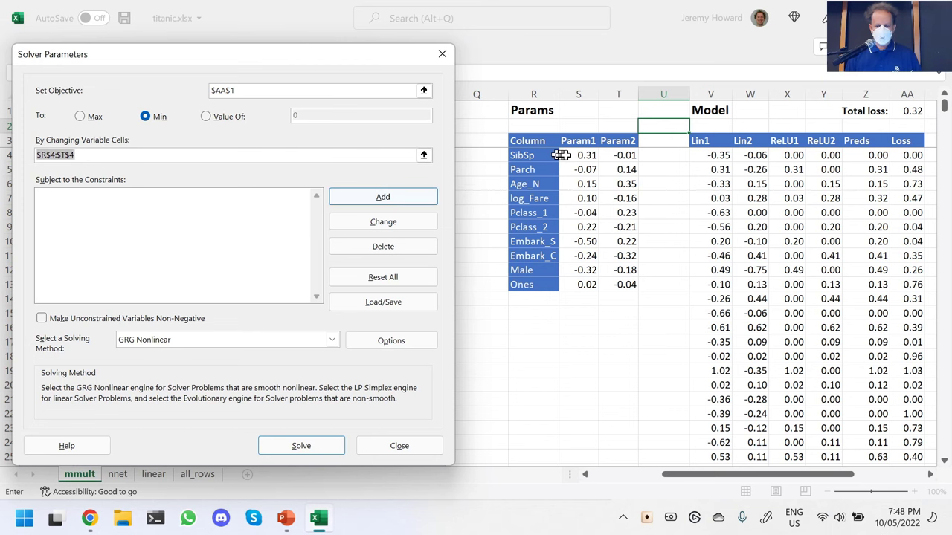
pyautogui.moveTo(559, 155); pyautogui.dragTo(627, 284)
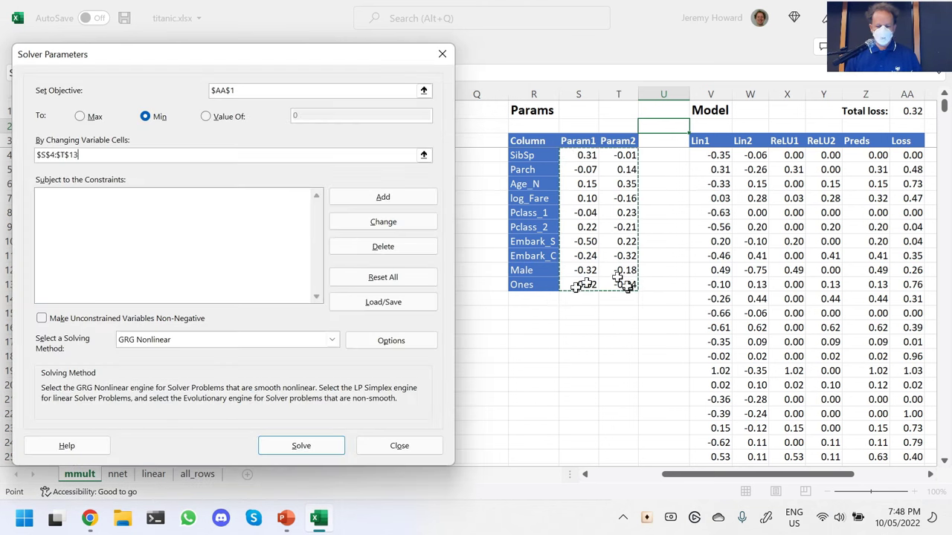
pyautogui.click(282, 445)
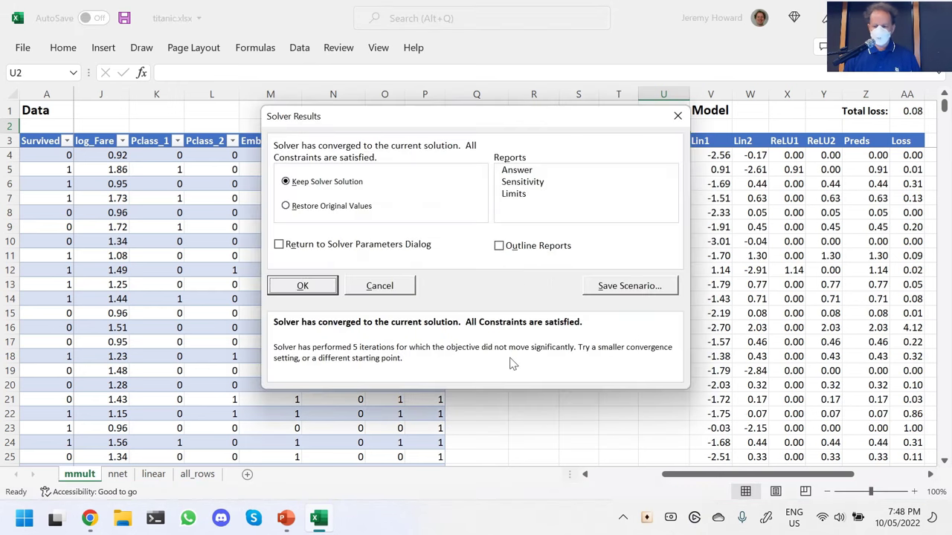
pyautogui.click(302, 285)
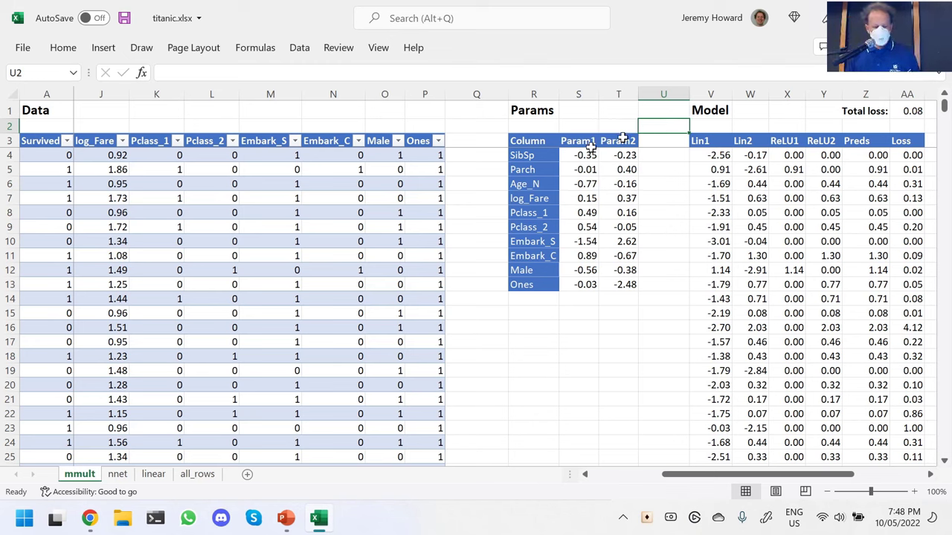
# On the nnet sheet, review the Lin1 SUMPRODUCT formula in AC4 and its Params row, and return to the row's start.
pyautogui.click(113, 479)
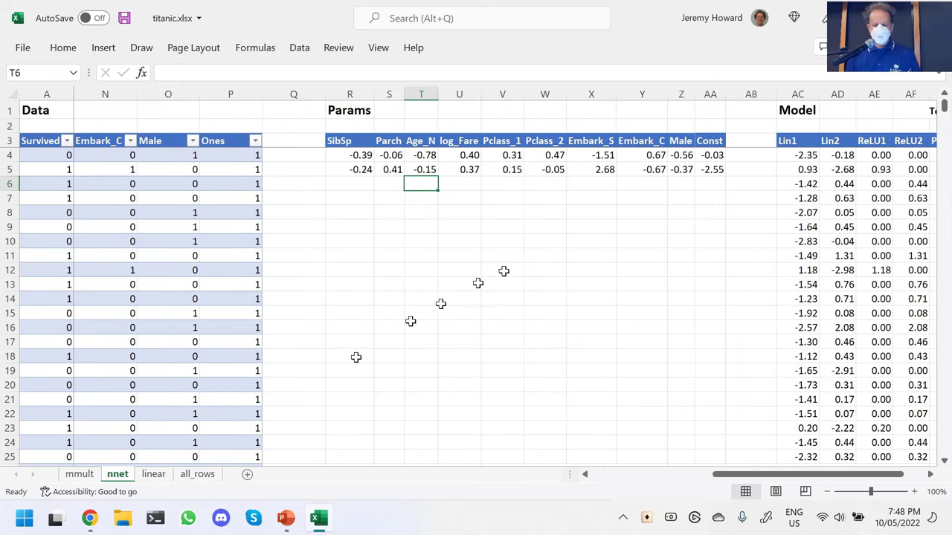
pyautogui.press('Up')
pyautogui.press('Up')
pyautogui.hotkey('ctrl', 'Right')
pyautogui.hotkey('ctrl', 'Right')
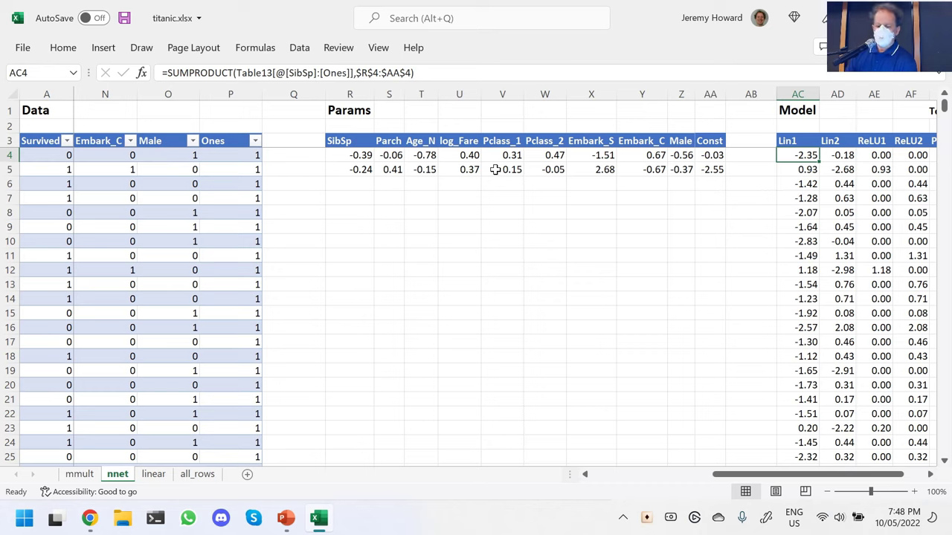
pyautogui.press('Right')
pyautogui.press('Left')
pyautogui.hotkey('ctrl', 'Left')
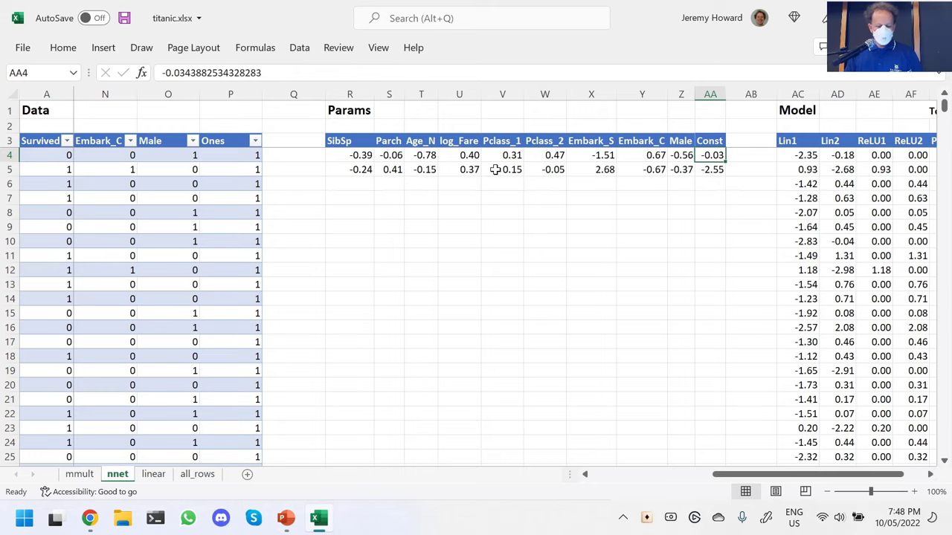
pyautogui.press('Home')
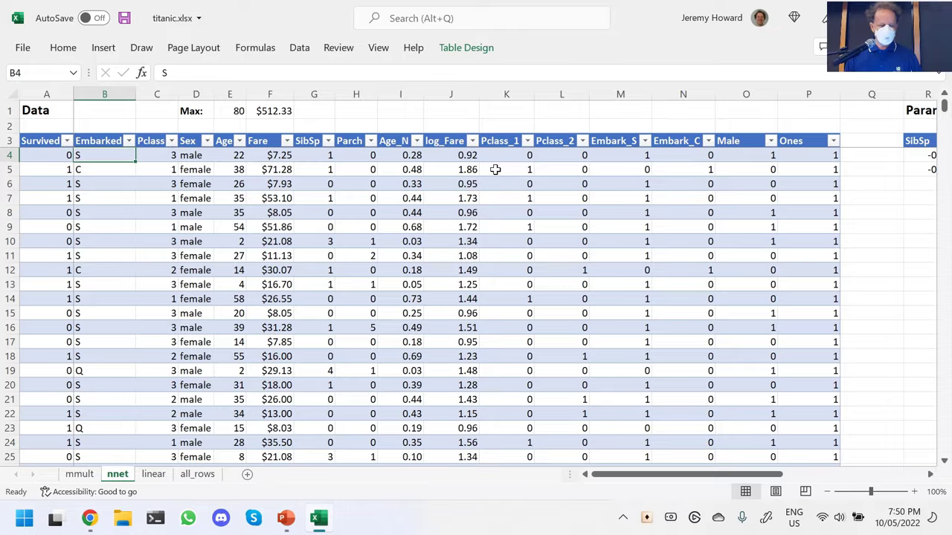
pyautogui.hotkey('alt', 'Tab')
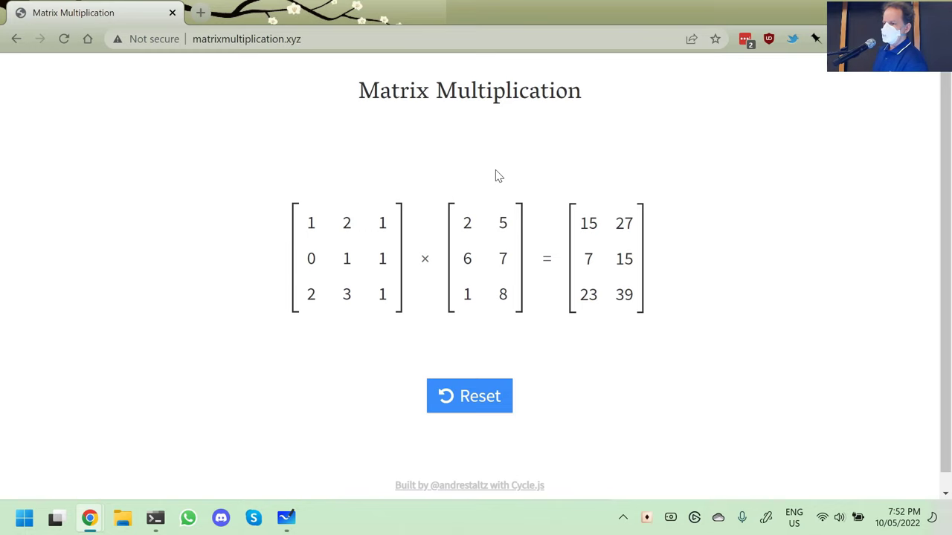
pyautogui.hotkey('alt', 'Tab')
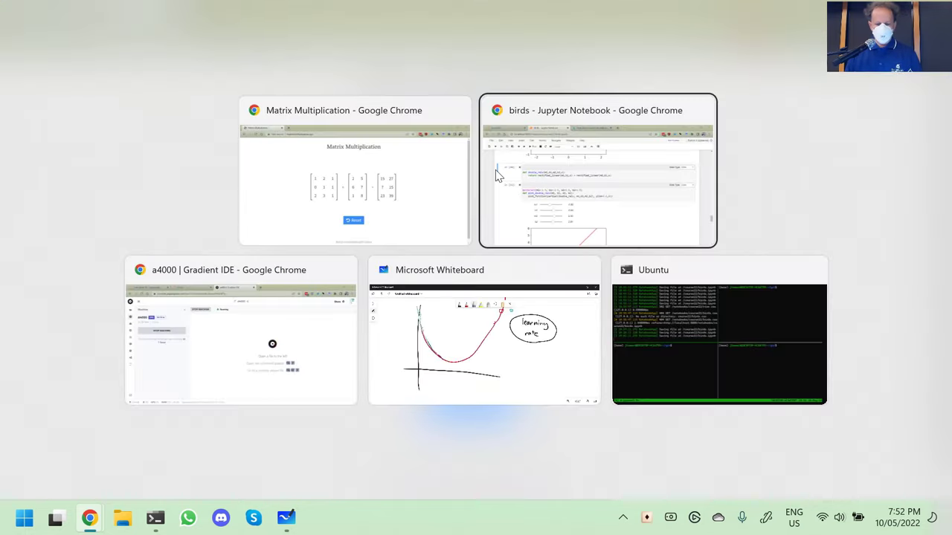
pyautogui.hotkey('alt', 'Tab')
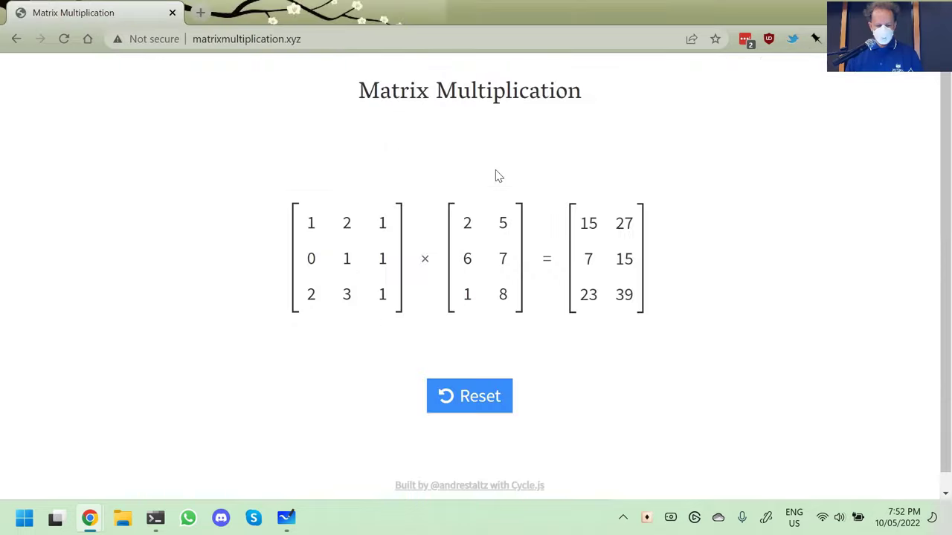
# Return to the nnet sheet in Excel and highlight the Pclass_1 and Pclass_2 dummy variables in K4:L4.
pyautogui.press('ctrl+super+Right')
pyautogui.press('Right')
pyautogui.press('Right')
pyautogui.press('Right')
pyautogui.press('Right')
pyautogui.press('Right')
pyautogui.press('Right')
pyautogui.press('Right')
pyautogui.press('Right')
pyautogui.press('Right')
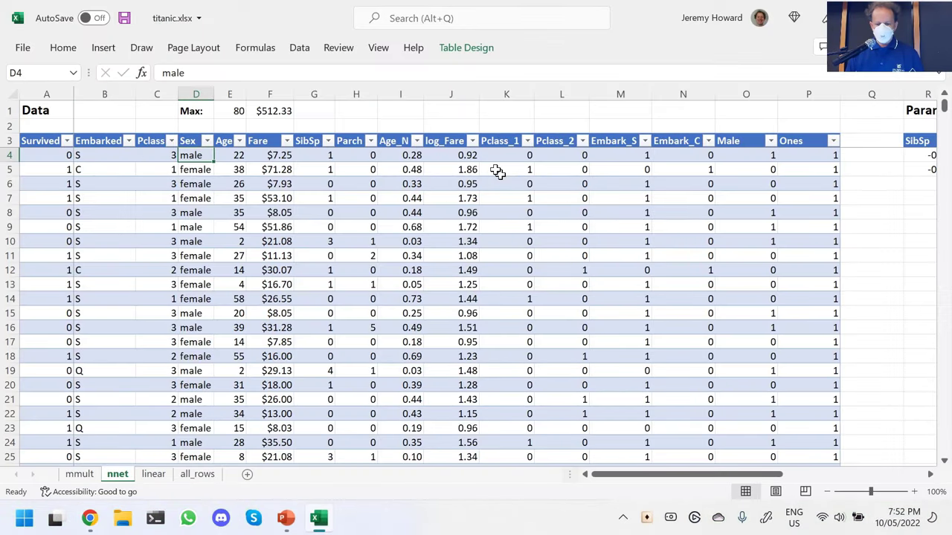
pyautogui.hotkey('shift', 'Right')
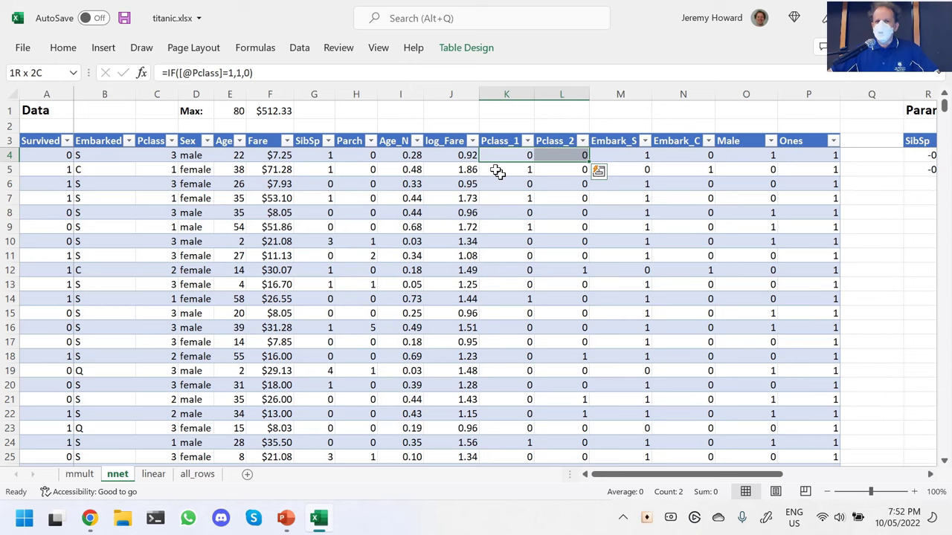
# Go back to the original Pclass column and select all its values, C4:C715.
pyautogui.press('Left')
pyautogui.press('Left')
pyautogui.press('Left')
pyautogui.press('Left')
pyautogui.press('Left')
pyautogui.press('Left')
pyautogui.press('Left')
pyautogui.press('Left')
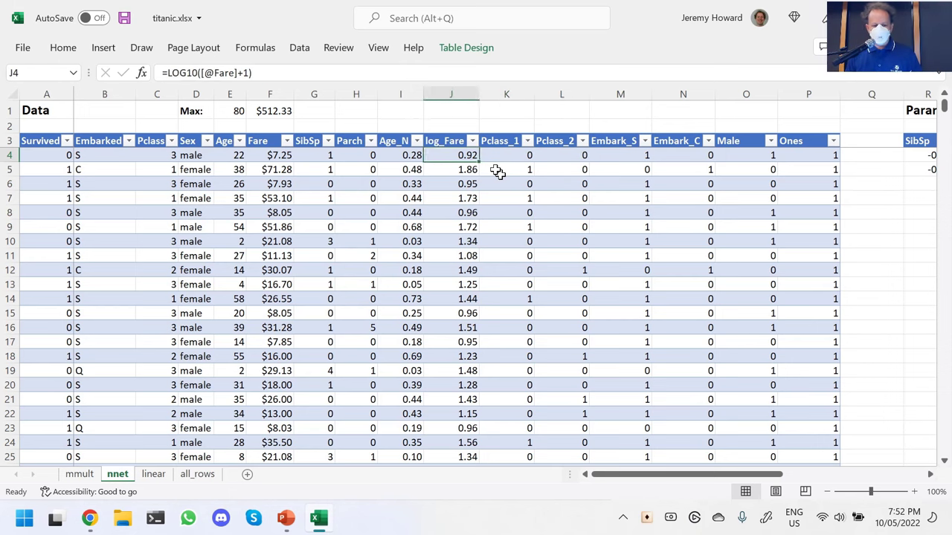
pyautogui.hotkey('ctrl', 'shift', 'Down')
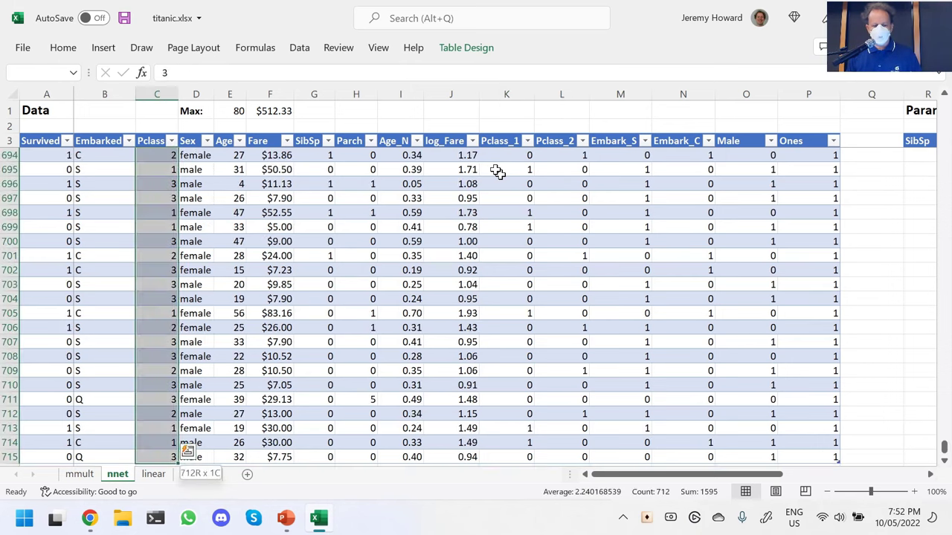
# Return from the Pclass column to row 4 and highlight K4:L4 again to relate Pclass to its two dummy columns.
pyautogui.hotkey('ctrl', 'Up')
pyautogui.press('Right')
pyautogui.press('Right')
pyautogui.press('Right')
pyautogui.press('Right')
pyautogui.press('Right')
pyautogui.press('Right')
pyautogui.press('Right')
pyautogui.press('Right')
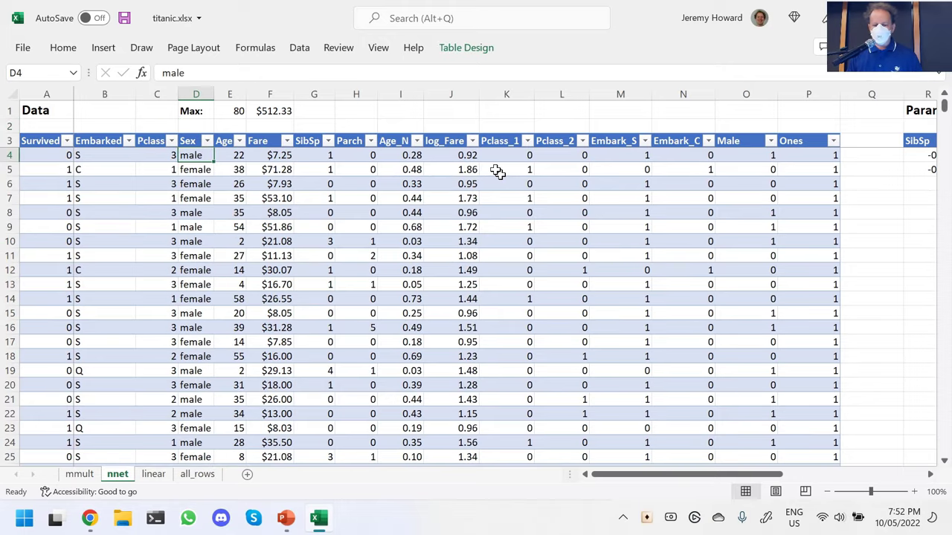
pyautogui.hotkey('shift', 'Right')
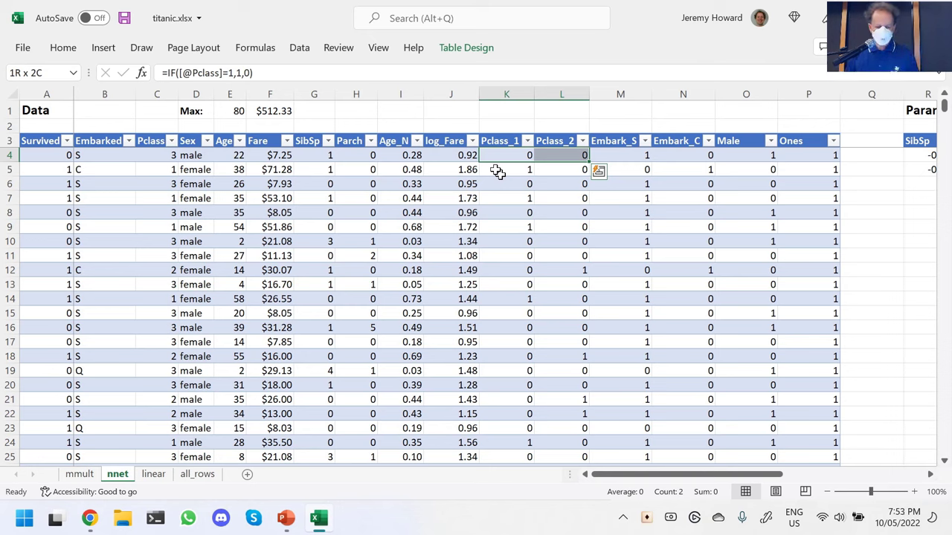
pyautogui.press('Left')
# Switch to the PowerPoint slide show, move on to the Matrix Multiplication slide, and switch to the Kaggle NLP beginners notebook.
pyautogui.hotkey('alt', 'Tab')
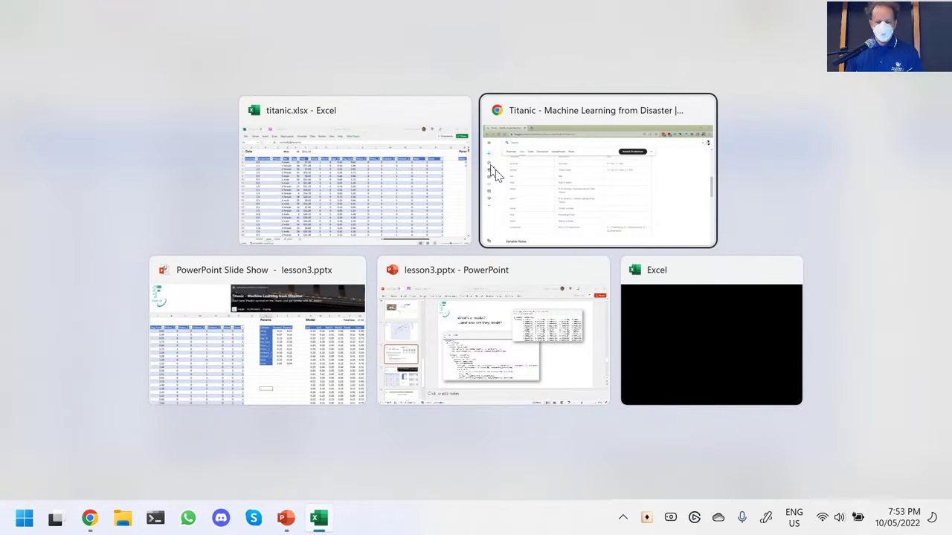
pyautogui.hotkey('alt', 'Tab')
pyautogui.press('Right')
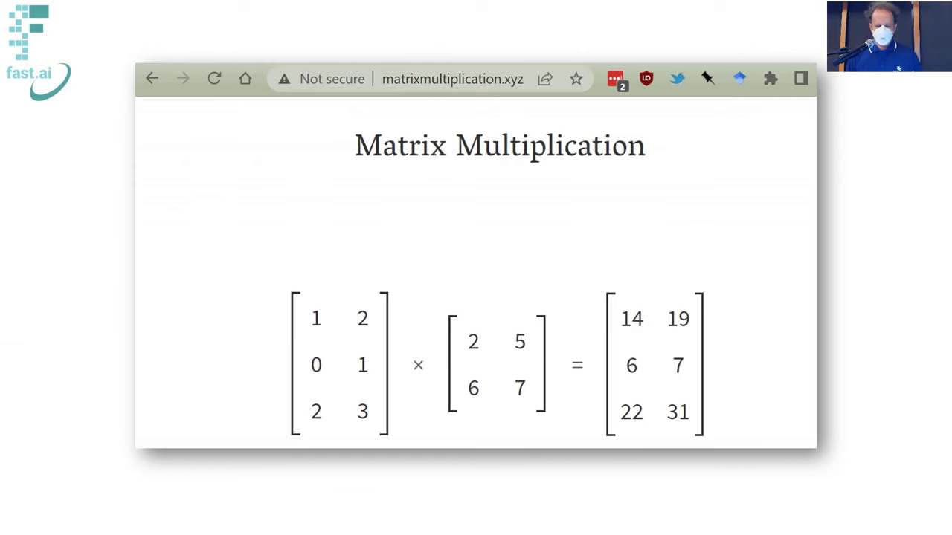
pyautogui.hotkey('alt', 'Tab')
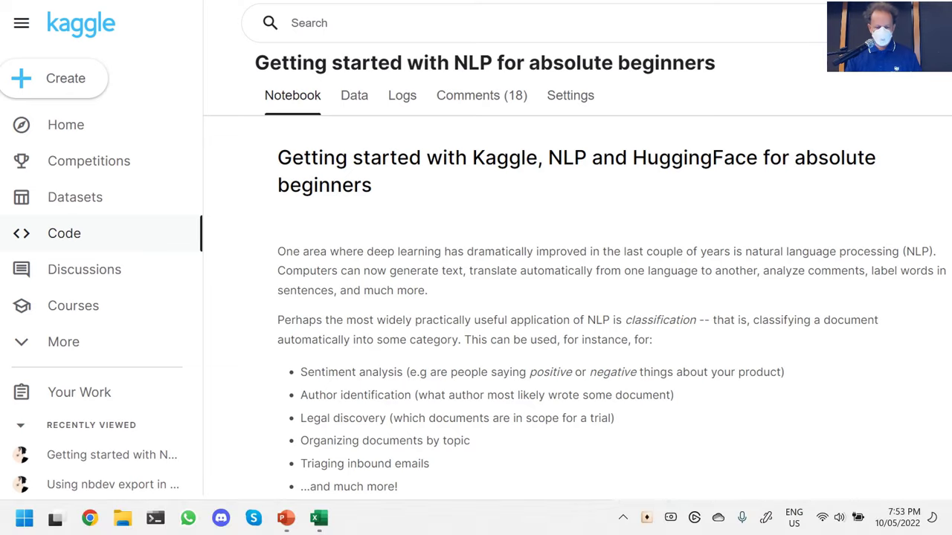
# Switch to Chrome and bring up the Kaggle notebook "Getting started with NLP for absolute beginners".
pyautogui.hotkey('alt', 'Tab')
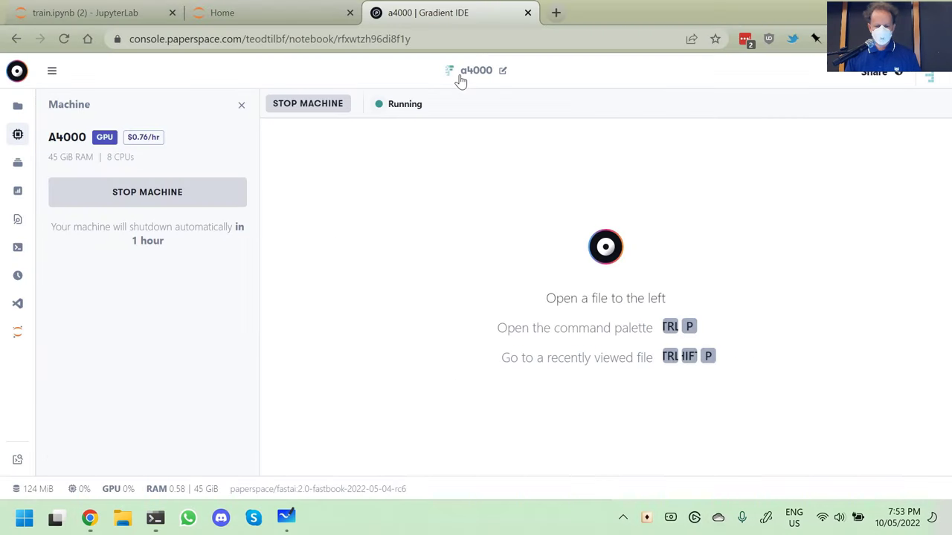
pyautogui.hotkey('ctrl', 'Tab')
pyautogui.click(340, 316)
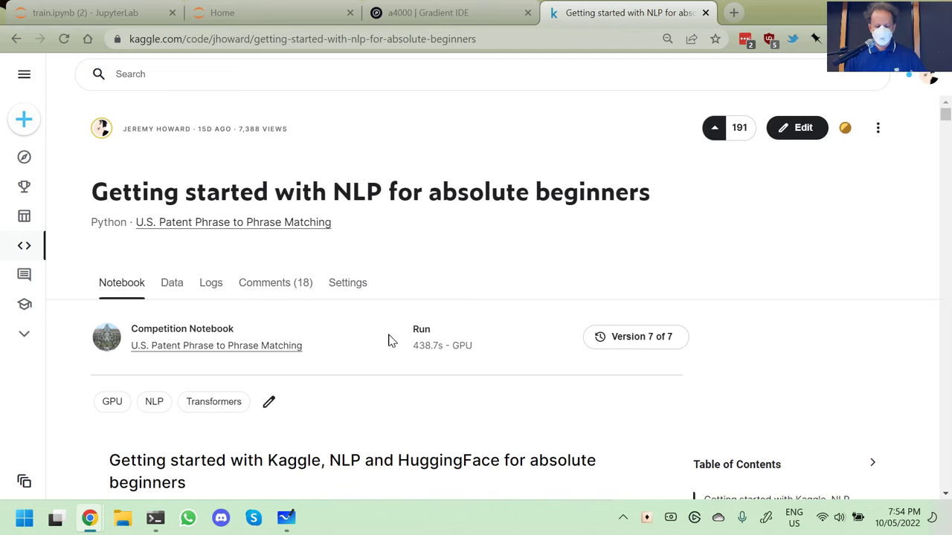
# Enlarge the notebook page to 110% and collapse its table of contents so the introduction has more room.
pyautogui.scroll(-1, 390, 339)
pyautogui.scroll(-2, 391, 339)
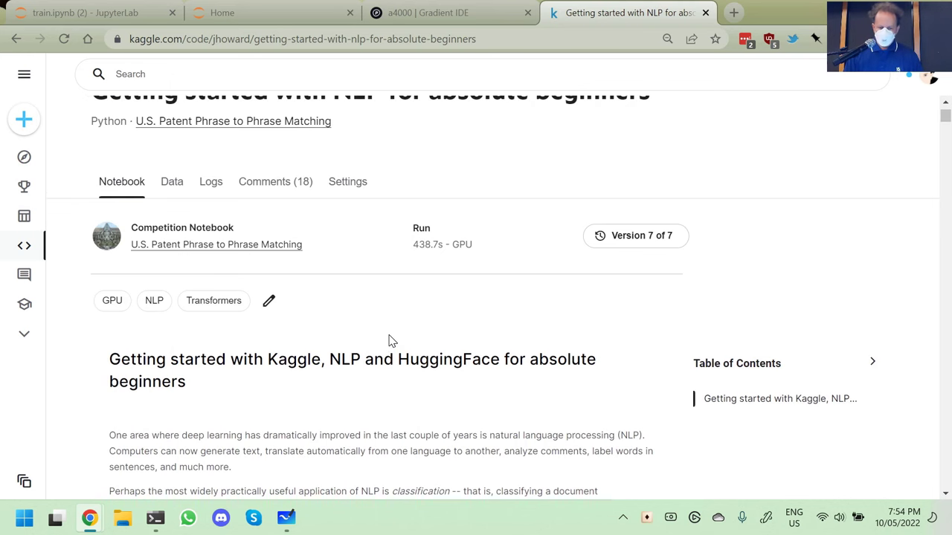
pyautogui.hotkey('ctrl', '+')
pyautogui.hotkey('ctrl', '+')
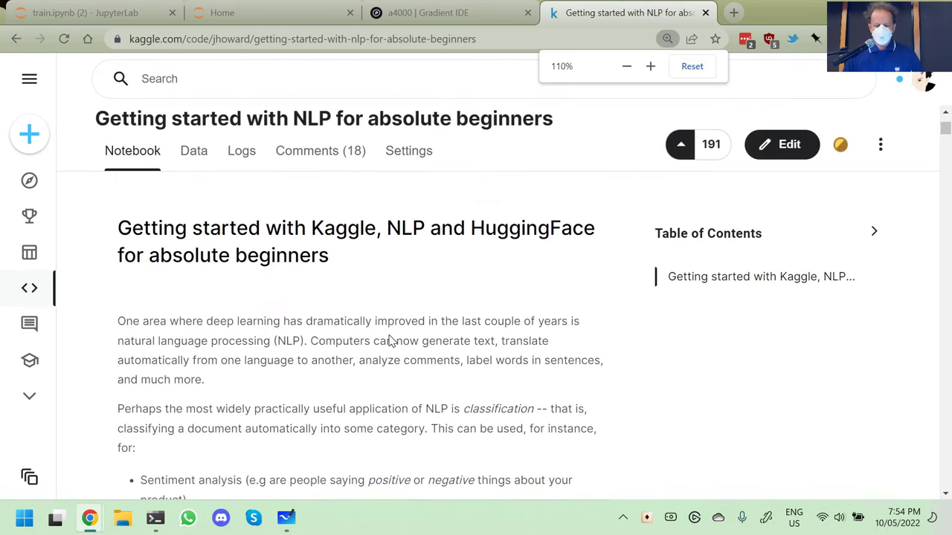
pyautogui.click(874, 232)
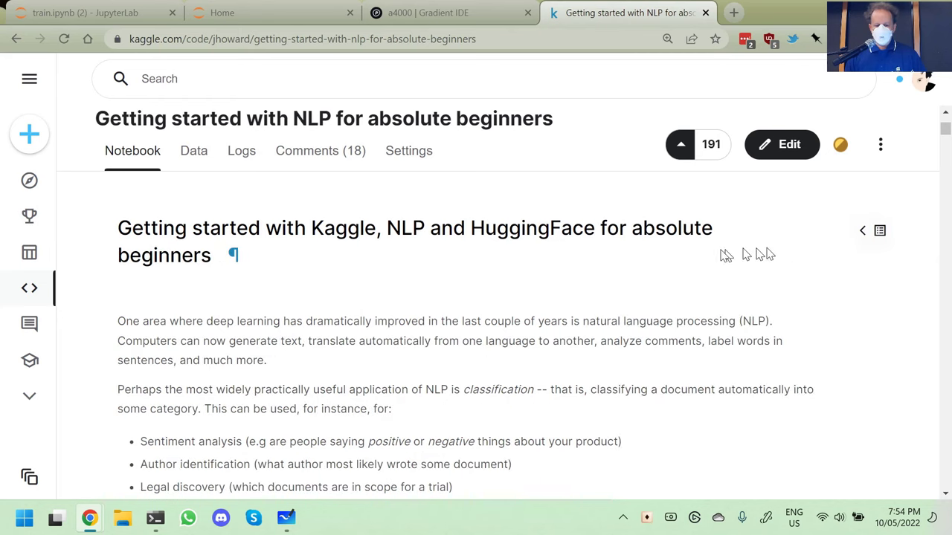
pyautogui.scroll(-2, 638, 274)
pyautogui.scroll(1, 639, 276)
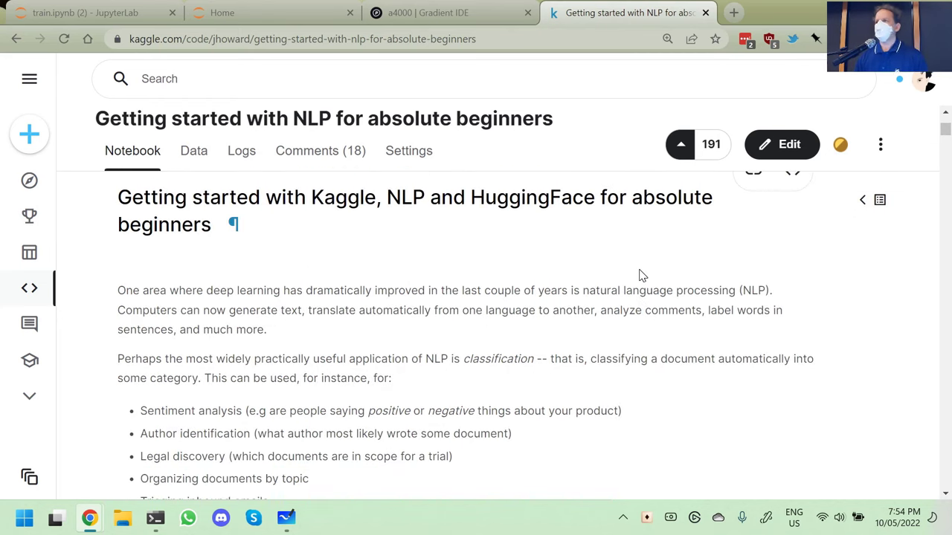